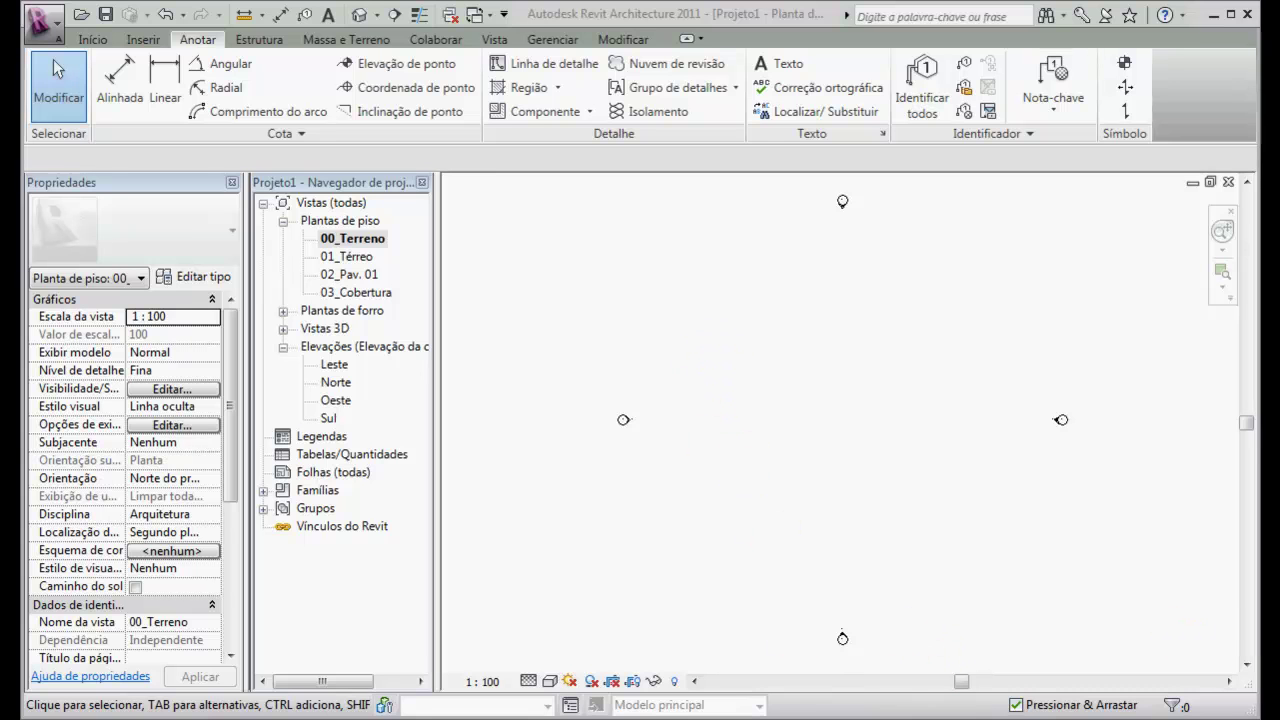
# Step: Switch to AutoCAD and examine the contour lines of Topografia_CAD.dwg from tilted 3D angles
pyautogui.click(748, 706)
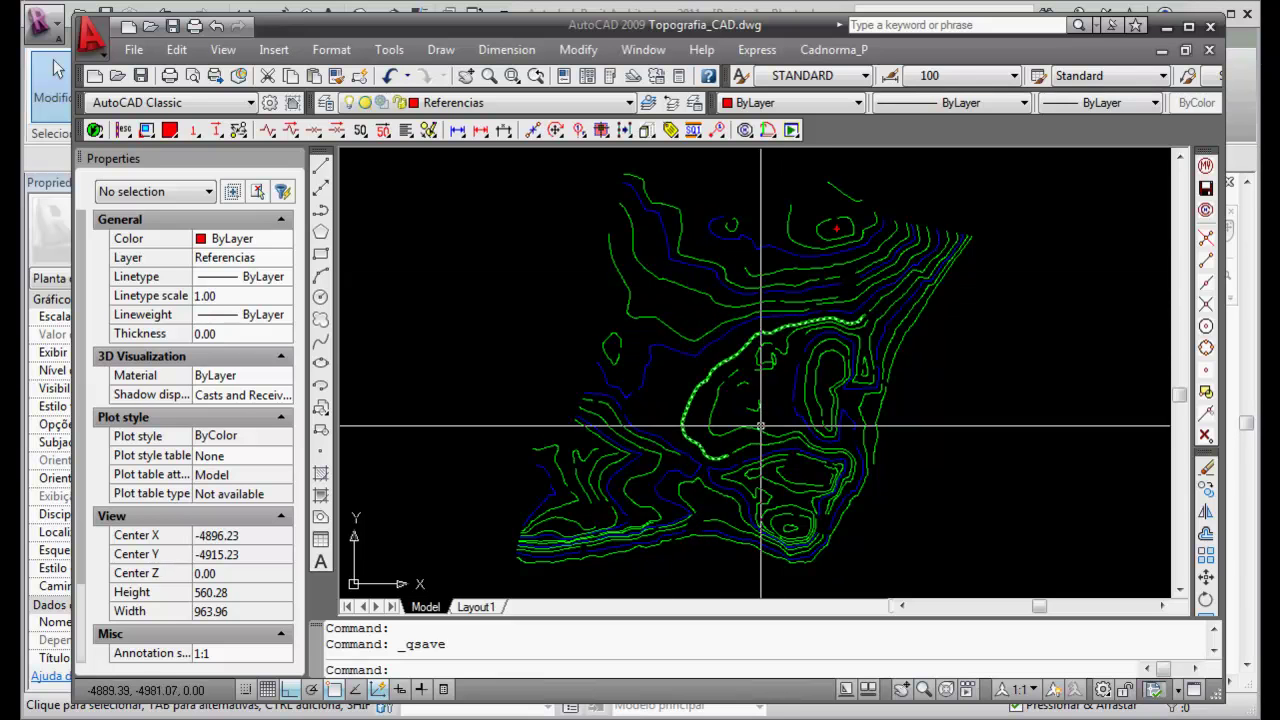
pyautogui.moveTo(758, 371)
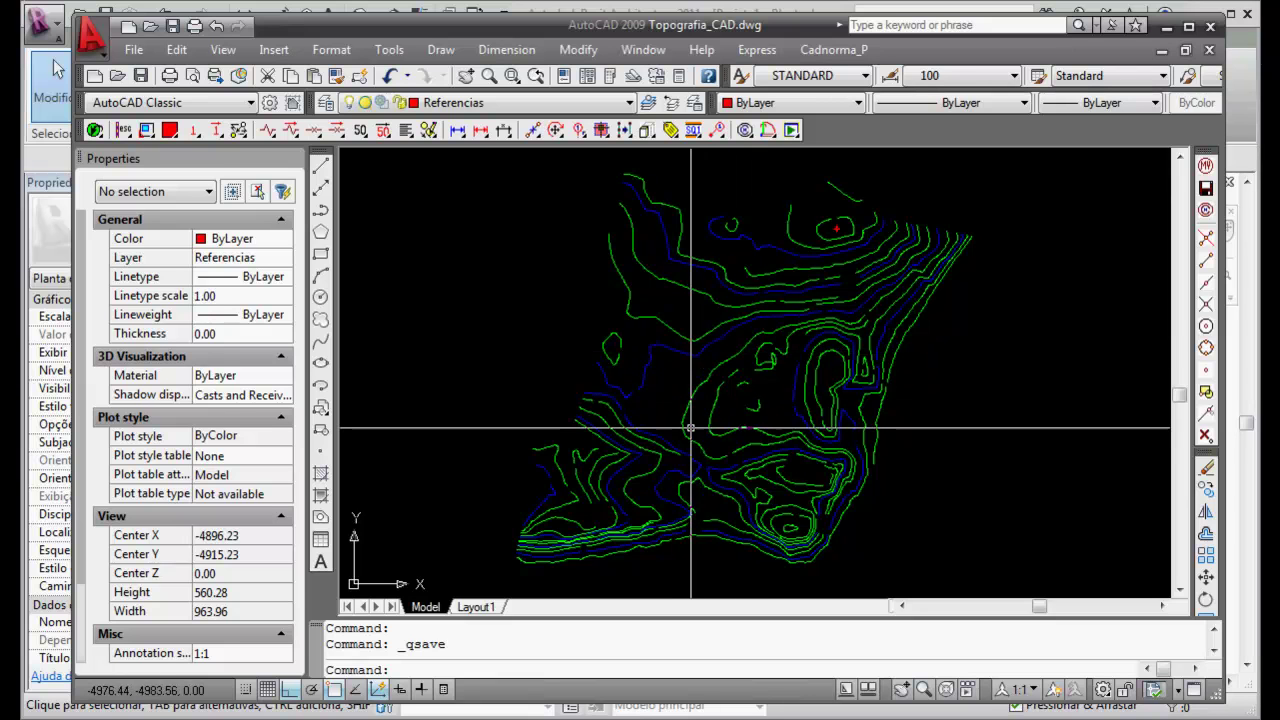
pyautogui.moveTo(736, 428)
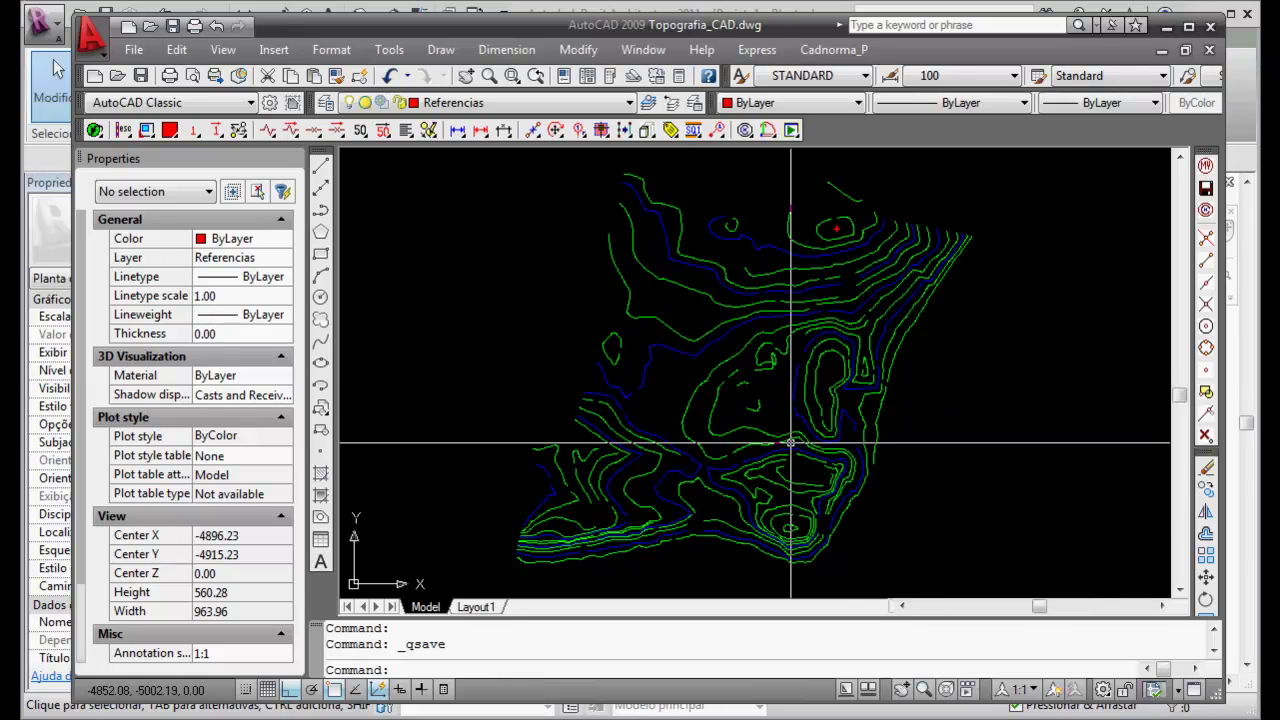
pyautogui.moveTo(790, 440)
pyautogui.keyDown('shift'); pyautogui.mouseDown(button='middle')
pyautogui.moveTo(766, 429)
pyautogui.moveTo(806, 309)
pyautogui.moveTo(800, 271)
pyautogui.moveTo(768, 347)
pyautogui.mouseUp(button='middle'); pyautogui.keyUp('shift')
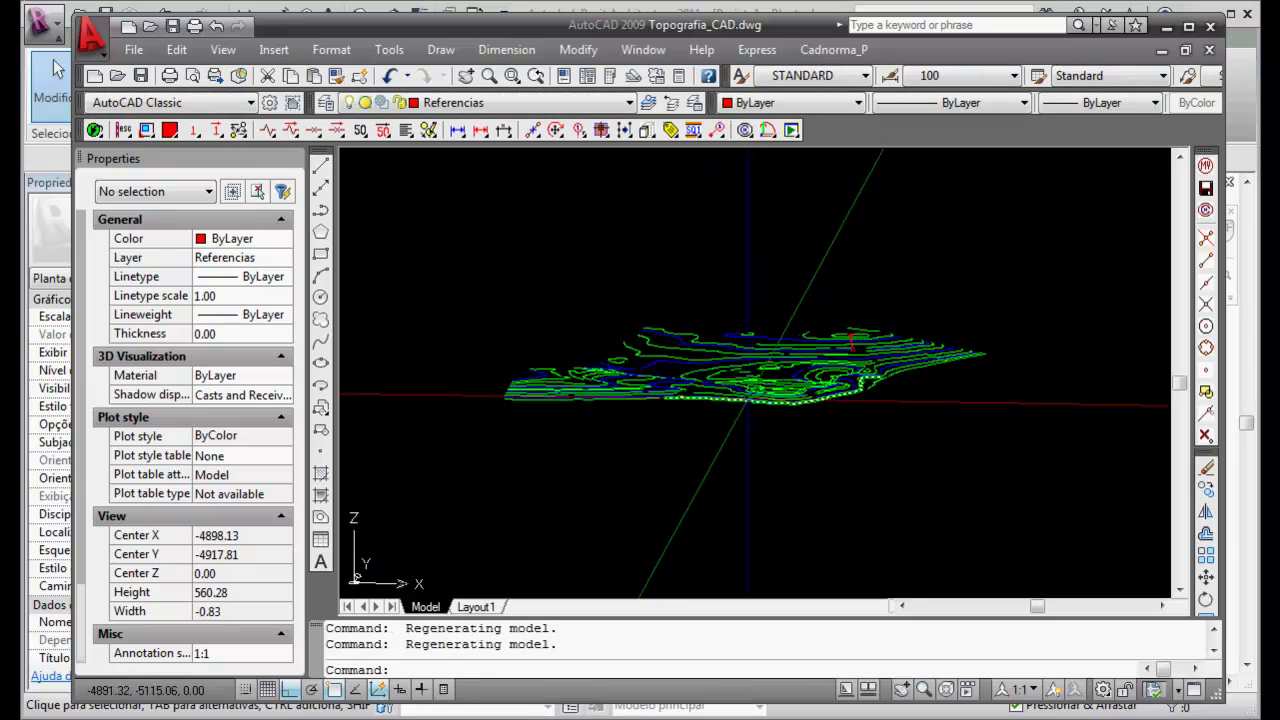
pyautogui.scroll(6, 750, 404)
pyautogui.scroll(-4, 765, 406)
pyautogui.moveTo(776, 417)
pyautogui.keyDown('shift'); pyautogui.mouseDown(button='middle')
pyautogui.moveTo(786, 383)
pyautogui.moveTo(780, 417)
pyautogui.moveTo(843, 434)
pyautogui.moveTo(777, 443)
pyautogui.moveTo(771, 409)
pyautogui.moveTo(797, 405)
pyautogui.moveTo(843, 434)
pyautogui.moveTo(823, 421)
pyautogui.moveTo(900, 435)
pyautogui.moveTo(836, 455)
pyautogui.moveTo(740, 451)
pyautogui.moveTo(802, 465)
pyautogui.moveTo(815, 407)
pyautogui.moveTo(766, 434)
pyautogui.moveTo(711, 420)
pyautogui.moveTo(700, 400)
pyautogui.moveTo(736, 448)
pyautogui.moveTo(809, 477)
pyautogui.mouseUp(button='middle'); pyautogui.keyUp('shift')
pyautogui.keyDown('shift'); pyautogui.moveTo(803, 306); pyautogui.dragTo(814, 273, button='middle'); pyautogui.keyUp('shift')
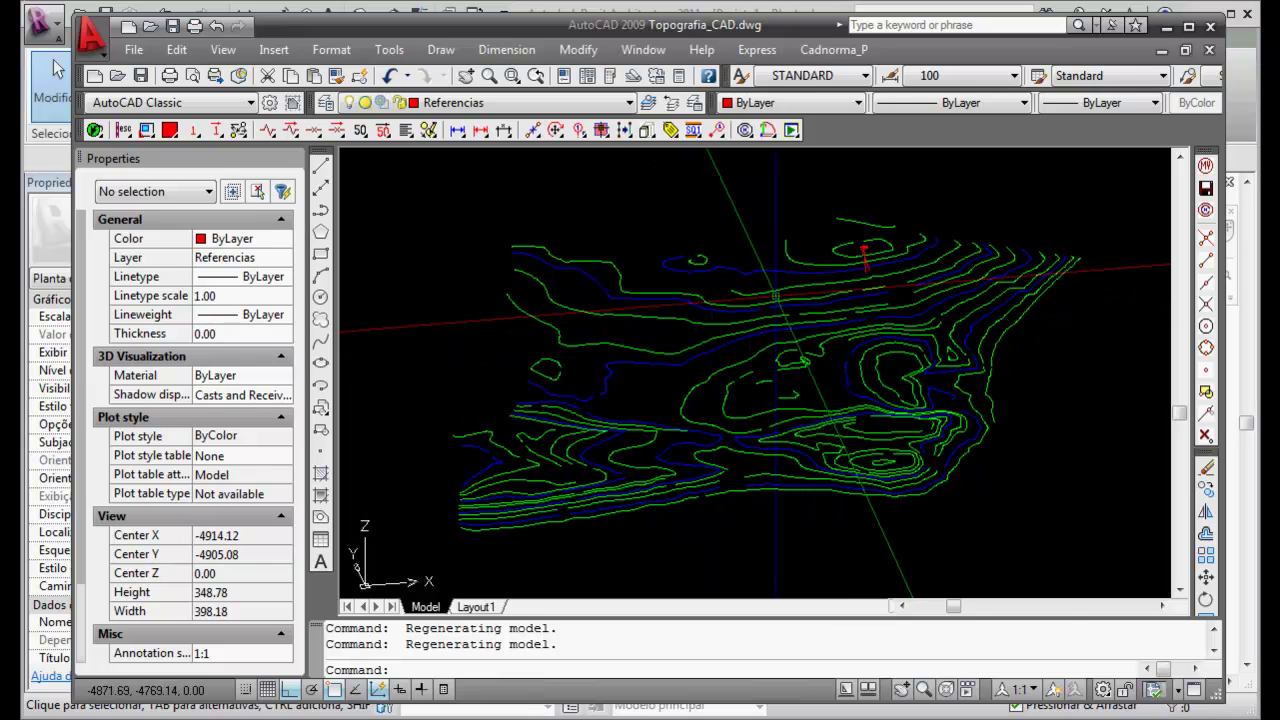
# Step: Examine the red reference marker and its surrounding contours up close in the 3D view
pyautogui.scroll(6, 788, 222)
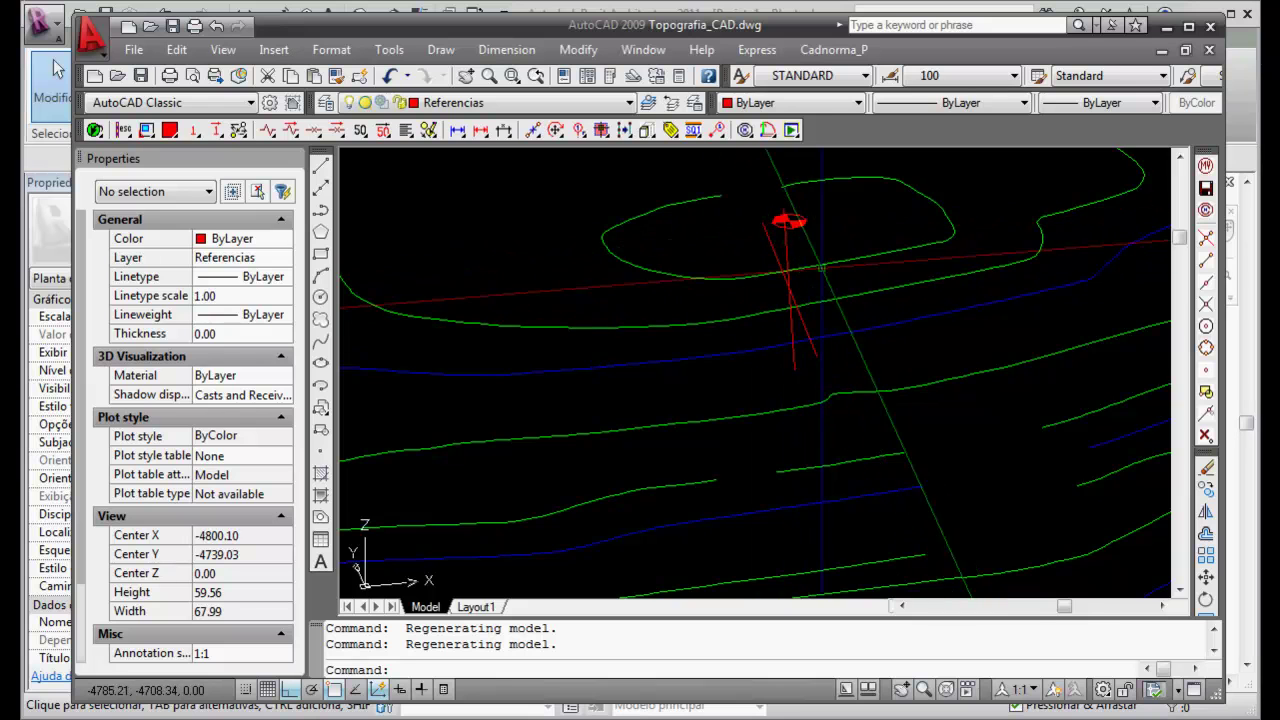
pyautogui.scroll(-7, 806, 284)
pyautogui.scroll(7, 815, 255)
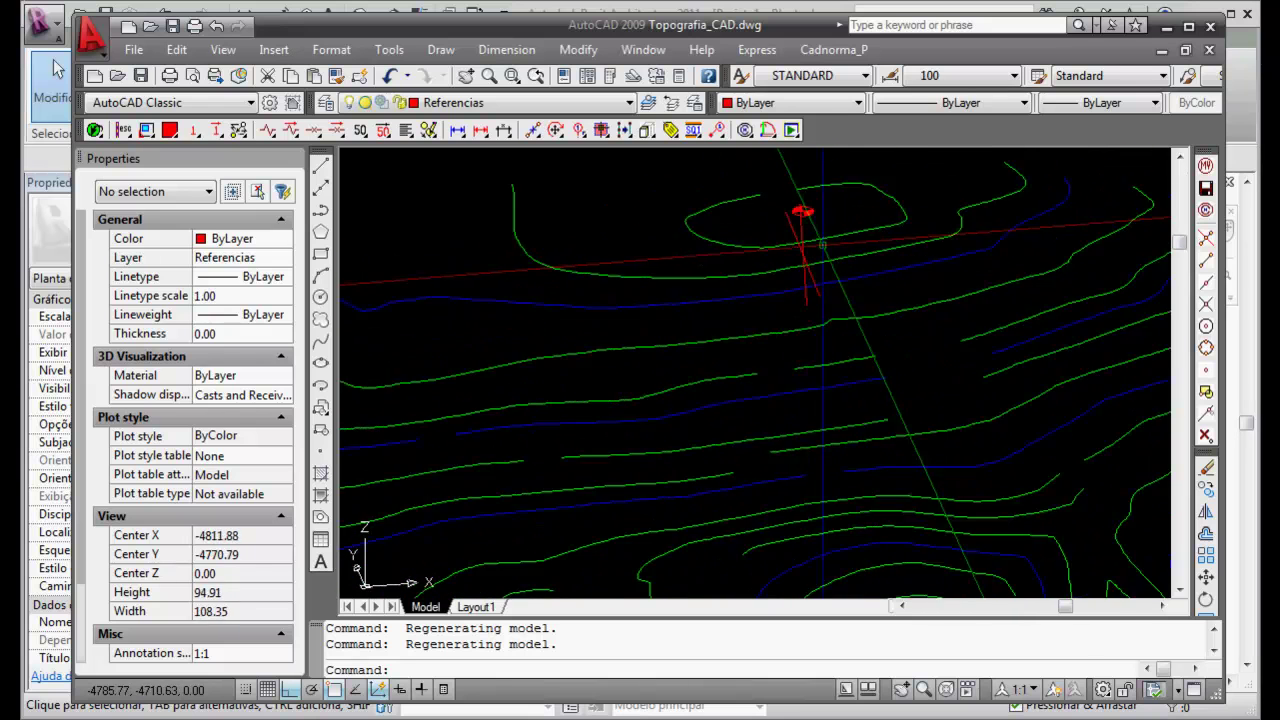
pyautogui.scroll(-8, 818, 245)
pyautogui.keyDown('shift'); pyautogui.moveTo(749, 343); pyautogui.dragTo(740, 392, button='middle'); pyautogui.keyUp('shift')
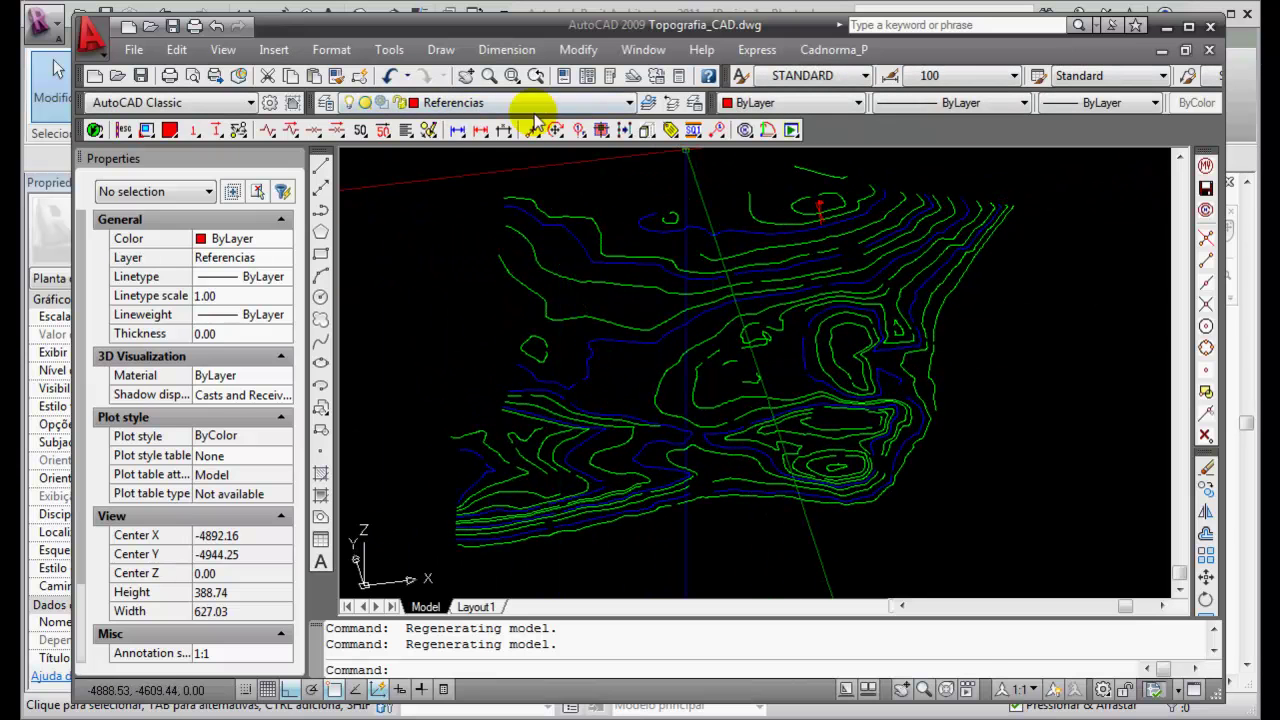
# Step: Review the drawing's layer list and inspect the Elevation property of the long blue interpolated contour west of the central hill
pyautogui.click(628, 102)
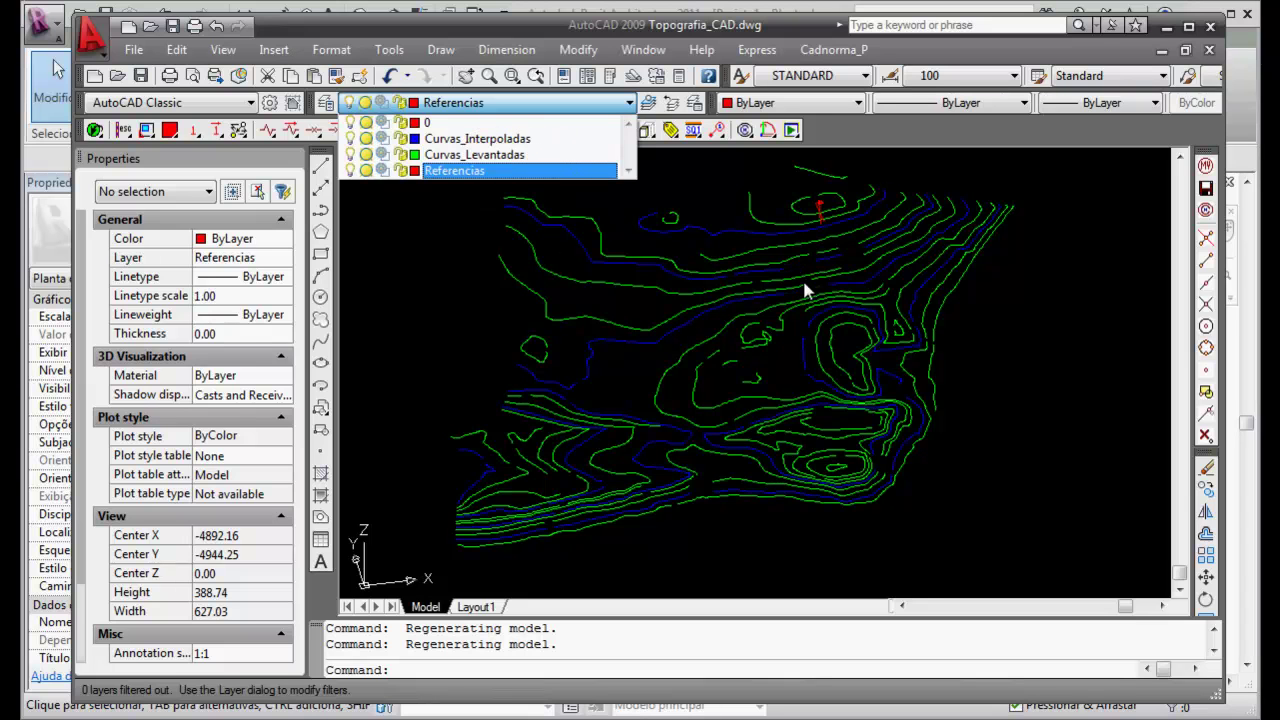
pyautogui.click(651, 233)
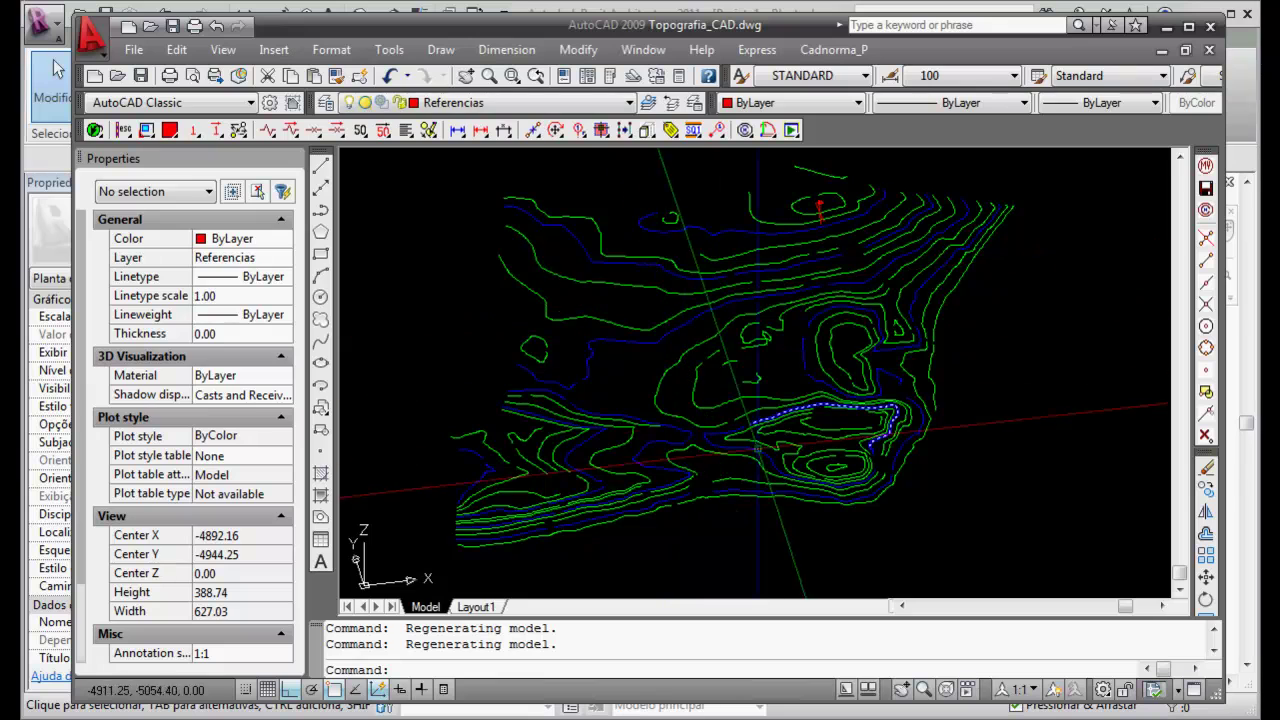
pyautogui.keyDown('shift'); pyautogui.moveTo(716, 463); pyautogui.dragTo(778, 463, button='middle'); pyautogui.keyUp('shift')
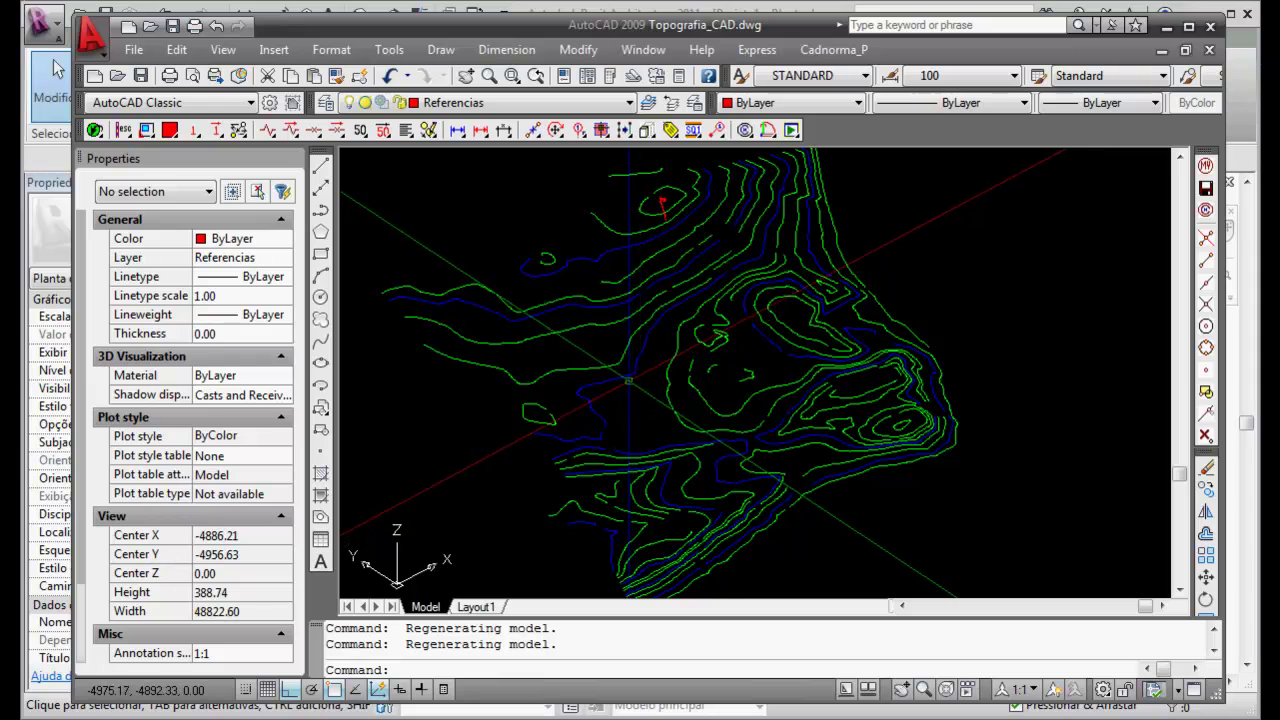
pyautogui.click(628, 376)
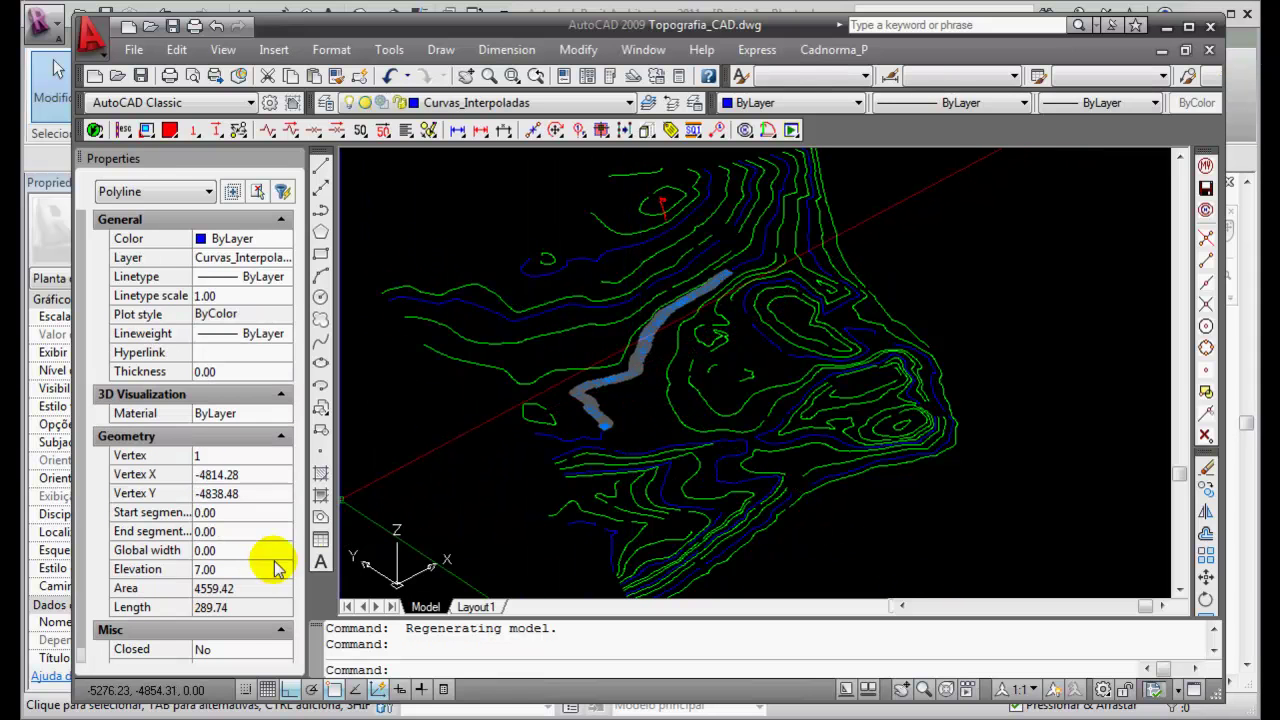
pyautogui.click(222, 570)
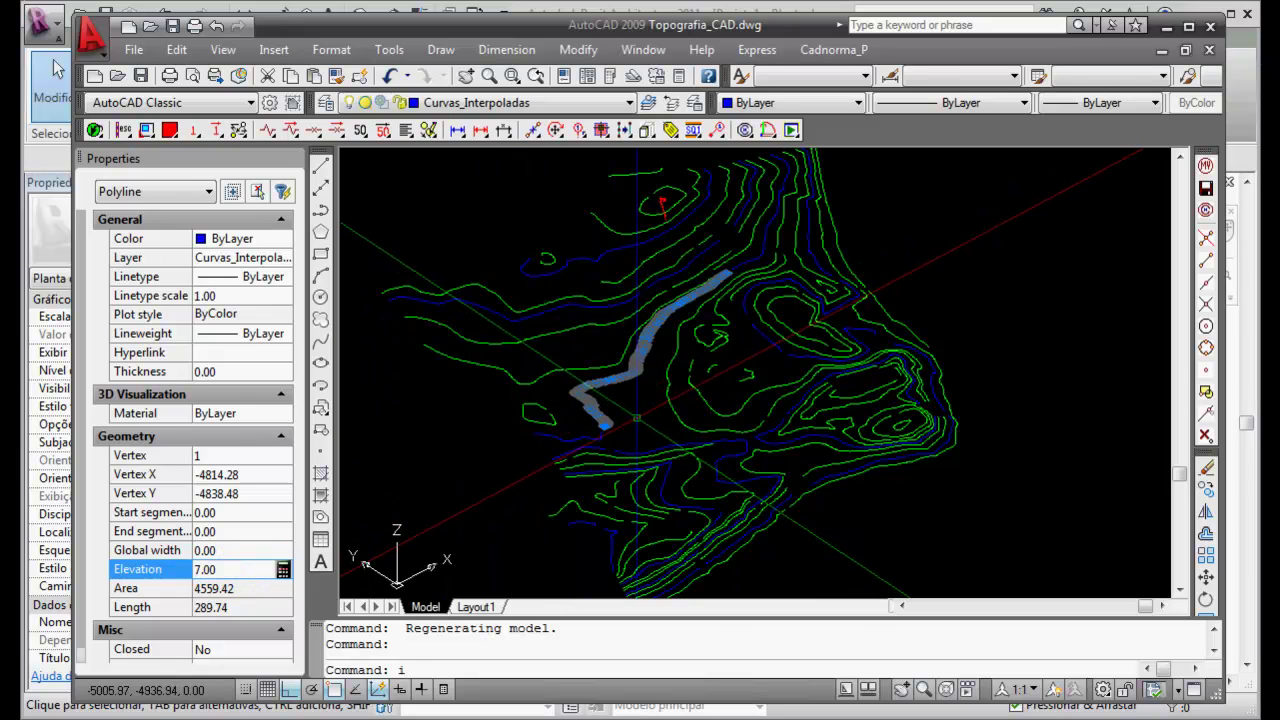
# Step: Use the ID command to read the coordinates of a point on the green contour next to that blue one
pyautogui.press('Return')
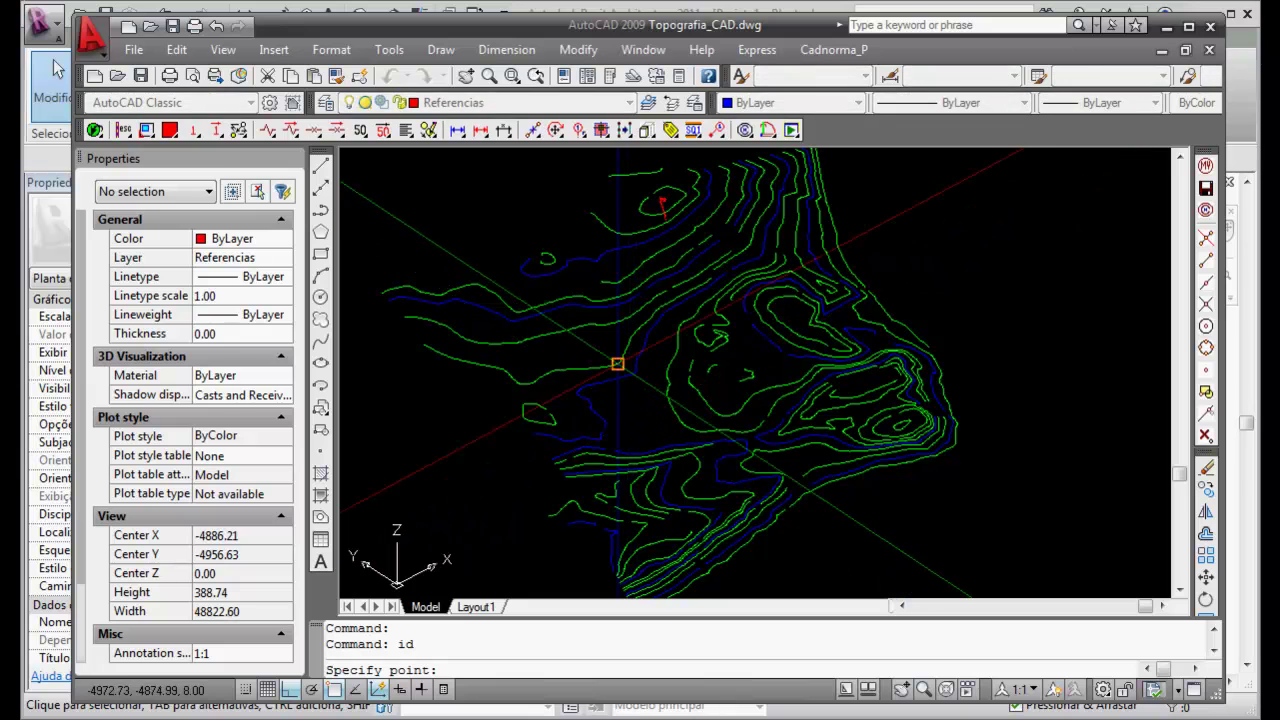
pyautogui.click(617, 364)
pyautogui.moveTo(724, 643); pyautogui.dragTo(794, 643)
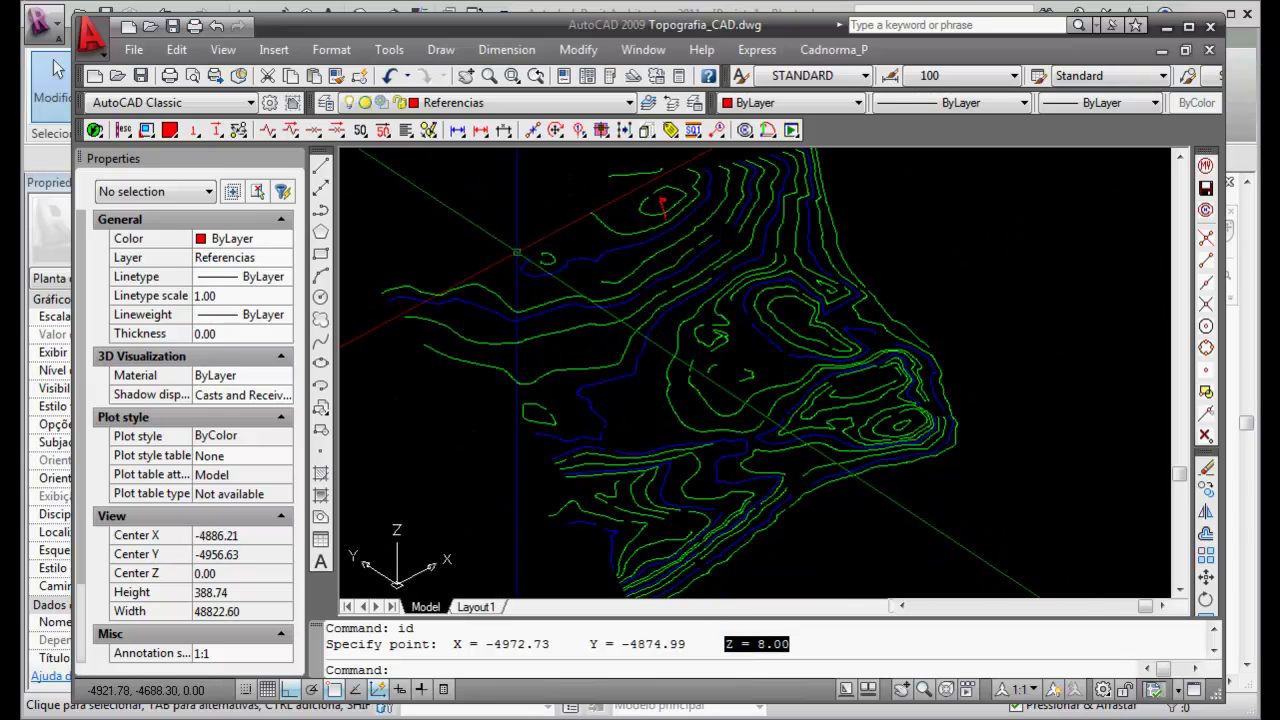
# Step: In plan view, inspect the Elevation property of the blue interpolated contour just south of the red reference marker, then clear the selection
pyautogui.scroll(-4, 515, 253)
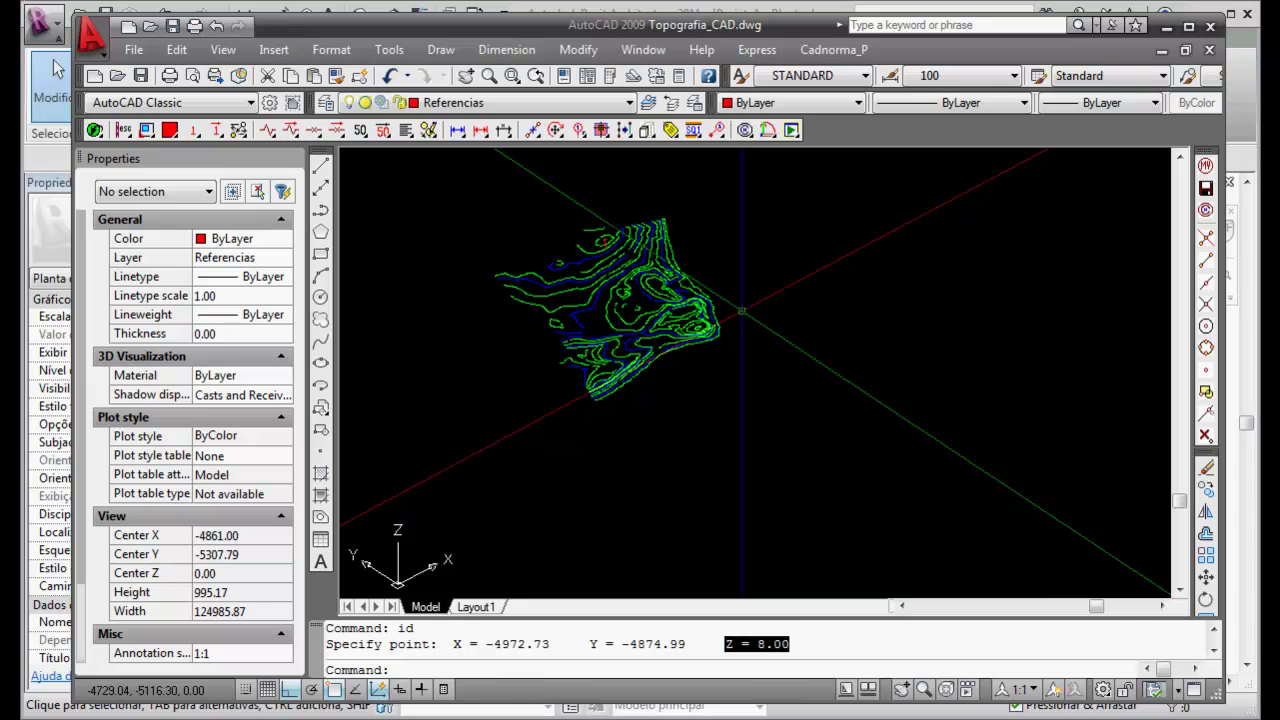
pyautogui.scroll(2, 741, 312)
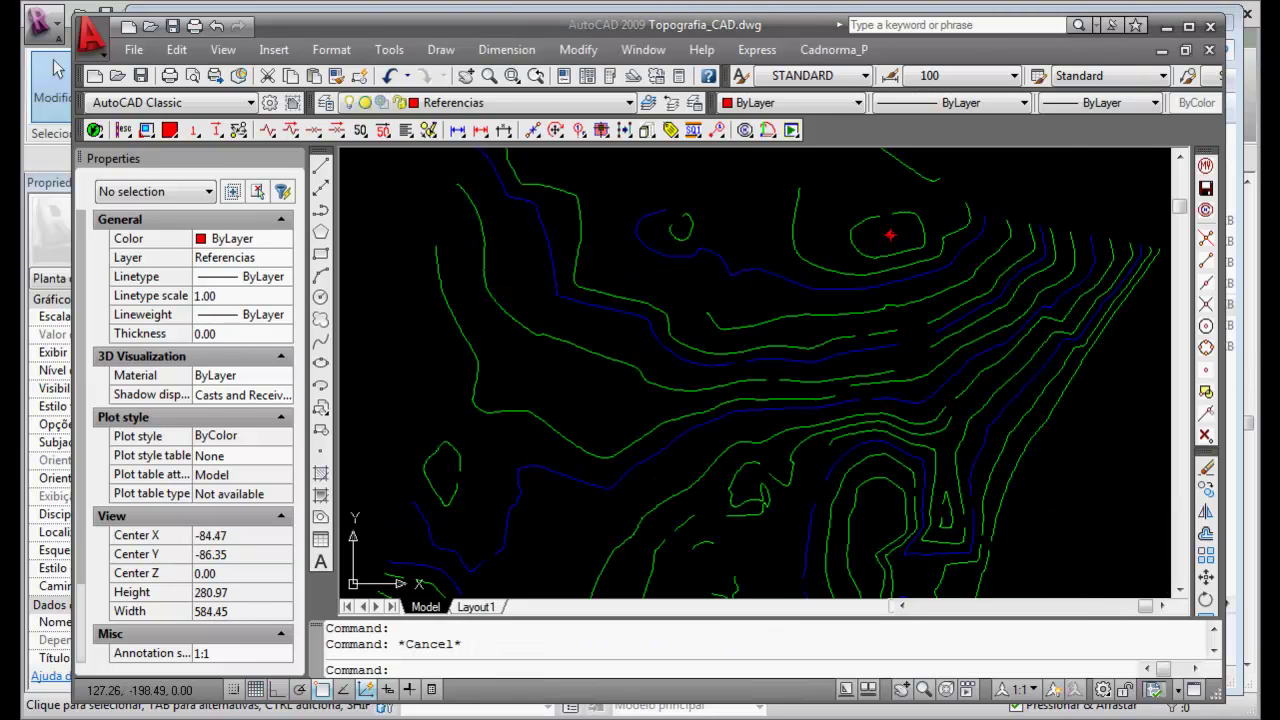
pyautogui.click(927, 389)
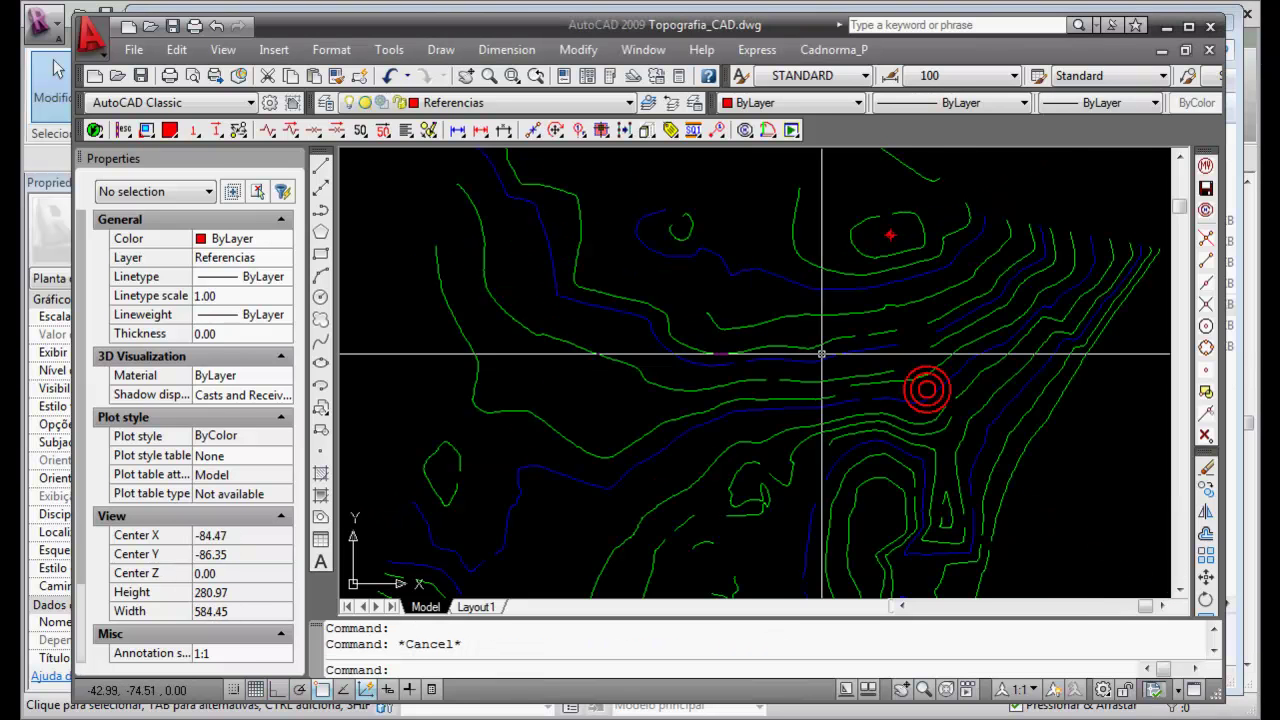
pyautogui.scroll(-4, 862, 368)
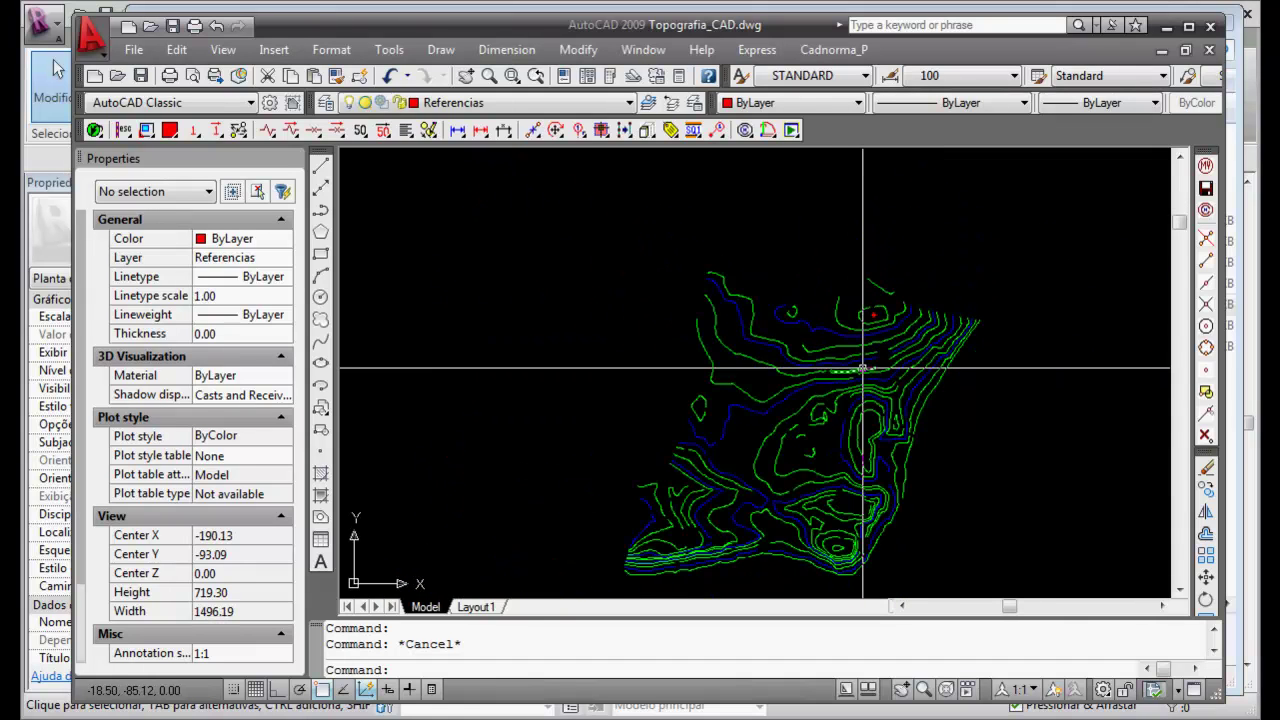
pyautogui.scroll(1, 817, 435)
pyautogui.scroll(-2, 817, 435)
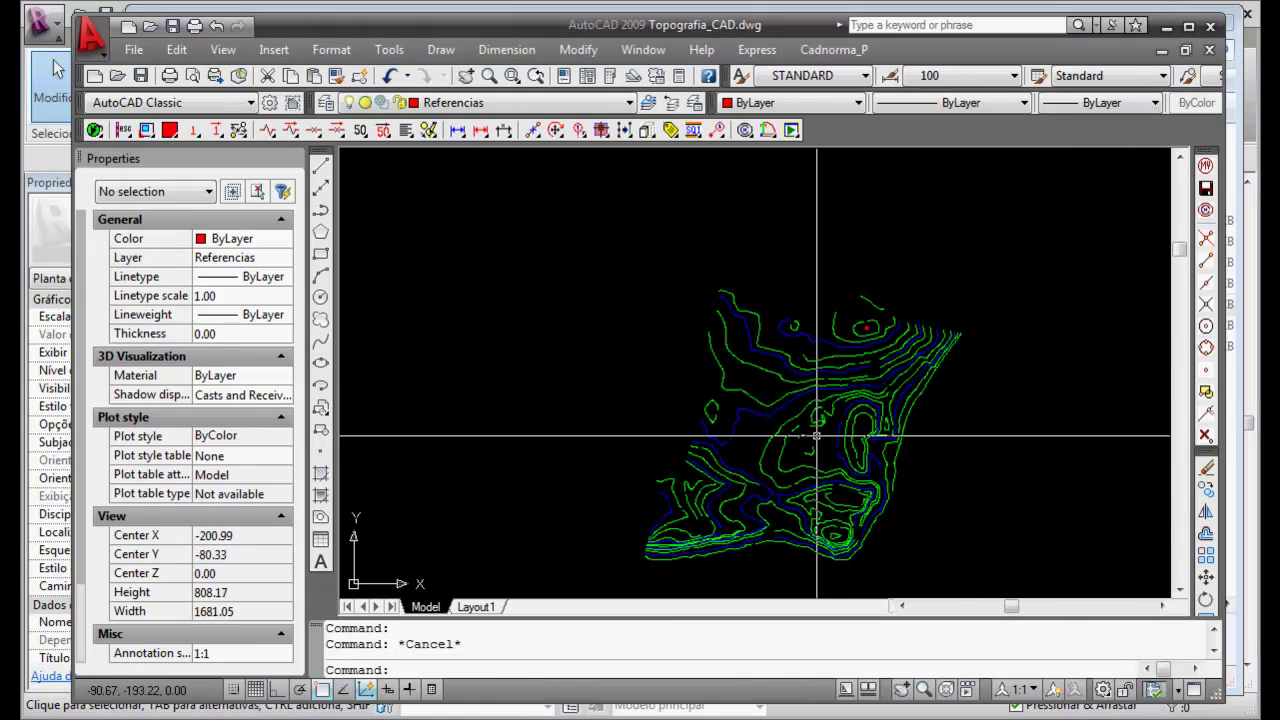
pyautogui.scroll(3, 817, 435)
pyautogui.moveTo(828, 429); pyautogui.dragTo(813, 411, button='middle')
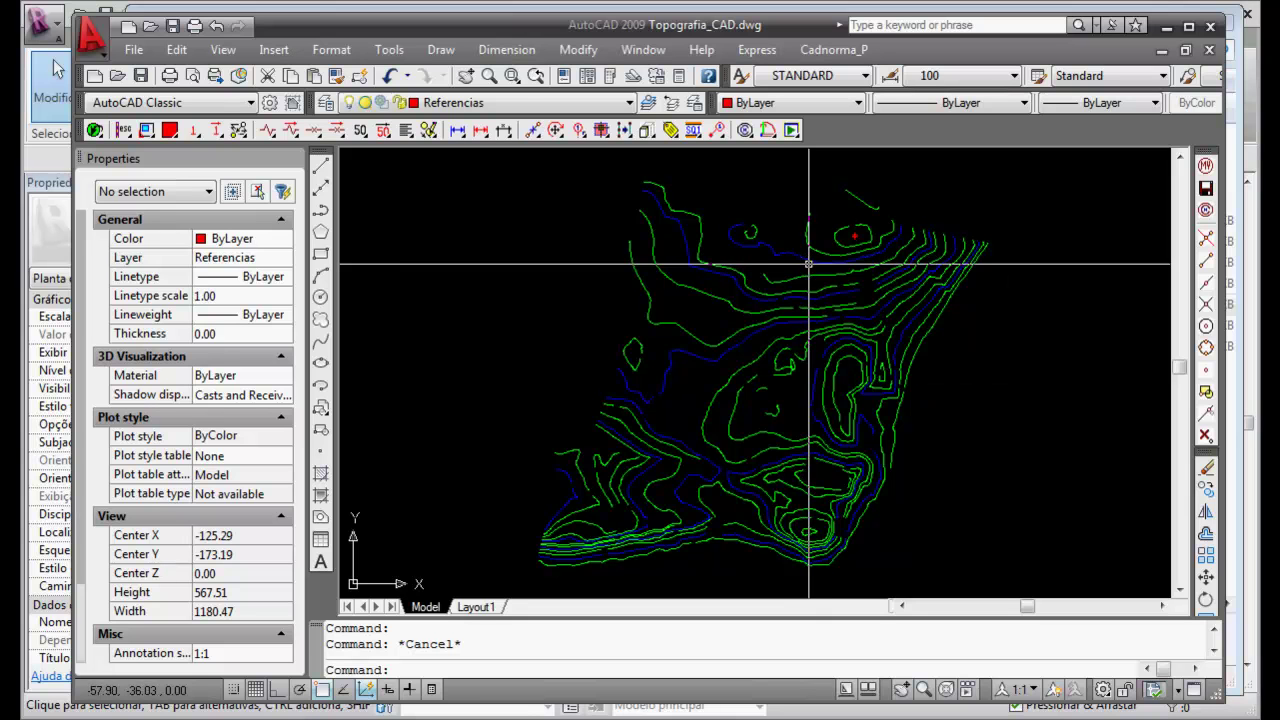
pyautogui.click(806, 260)
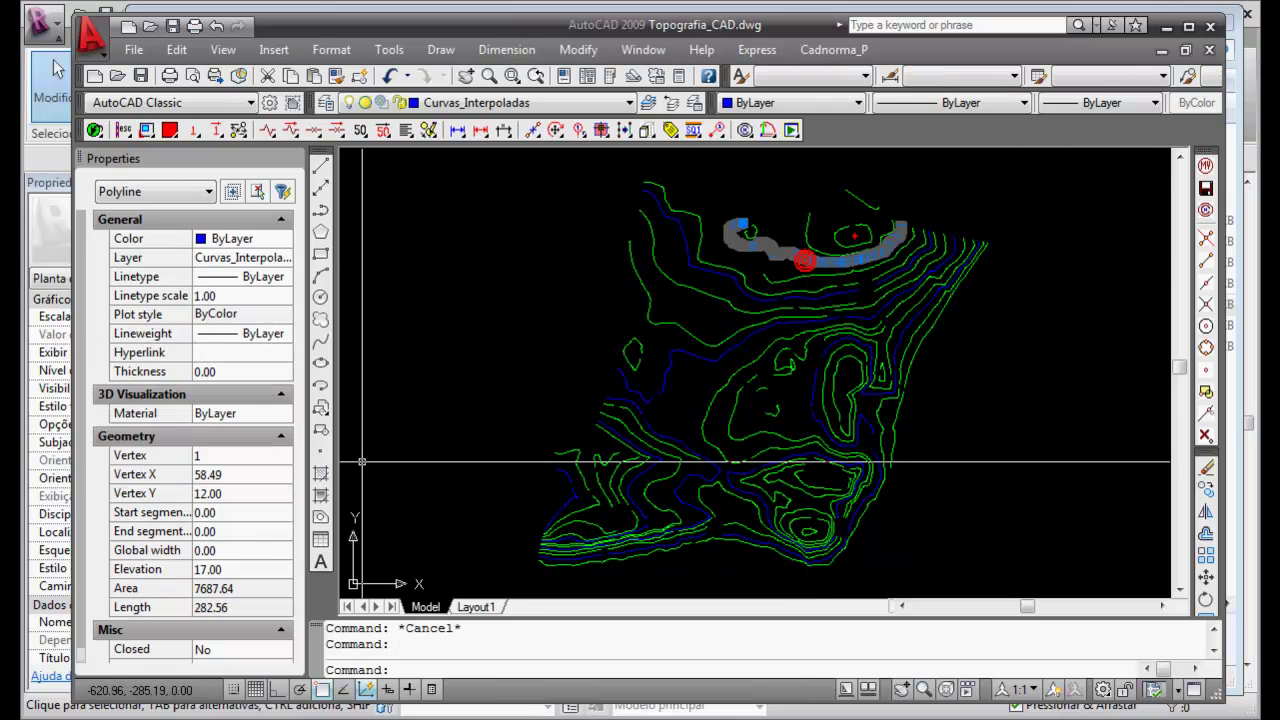
pyautogui.click(230, 569)
pyautogui.press('Escape')
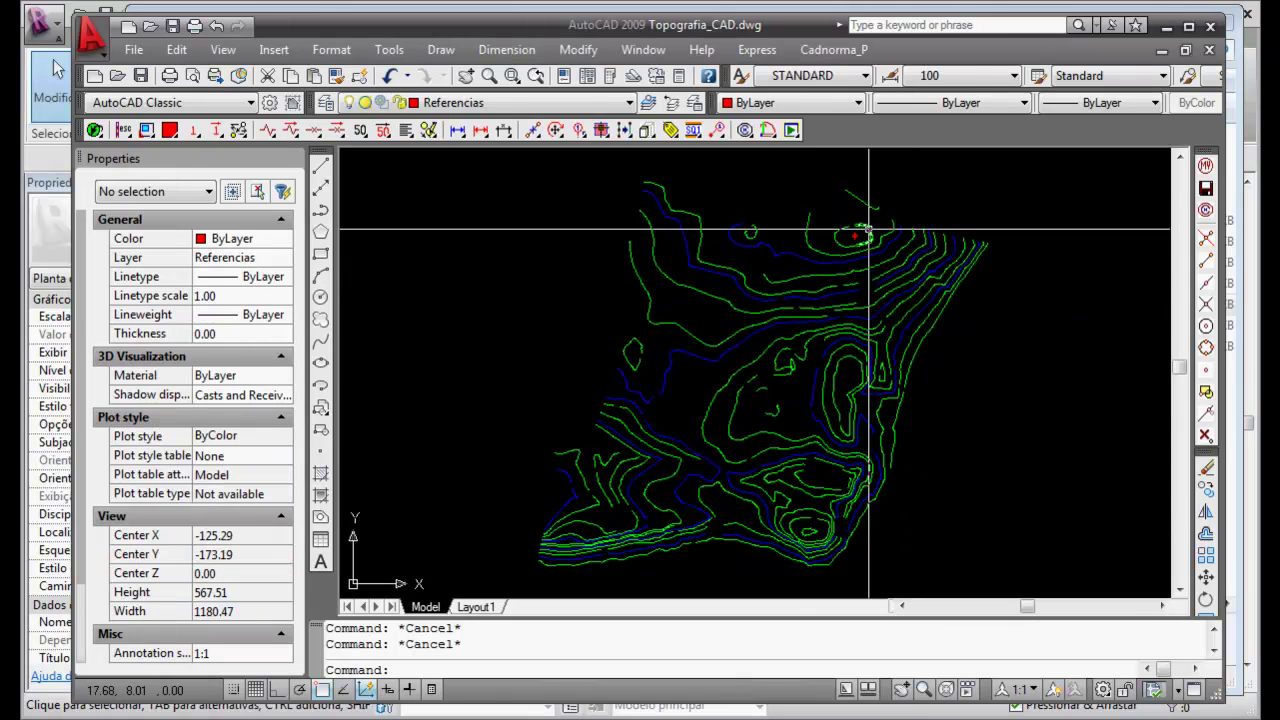
# Step: Zoom the drawing to its extents and examine where the red reference marker sits among the contours
pyautogui.write('z')
pyautogui.press('Return')
pyautogui.write('e')
pyautogui.press('Return')
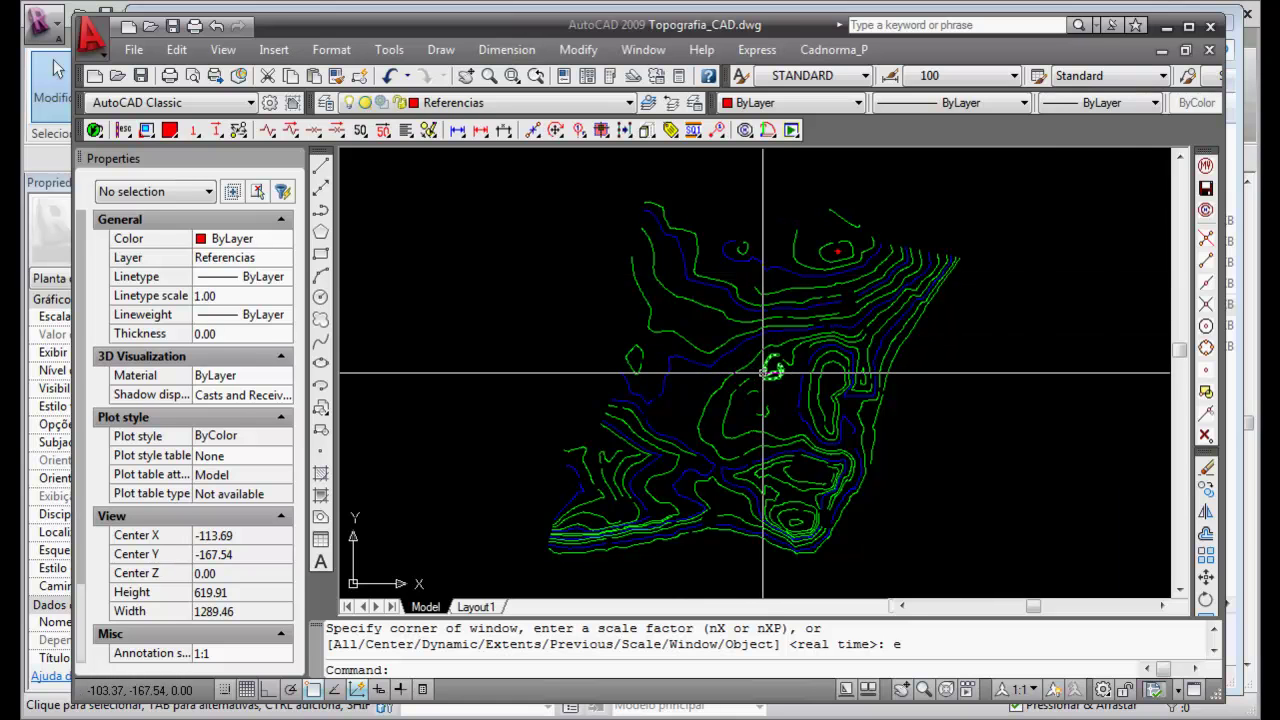
pyautogui.moveTo(770, 372)
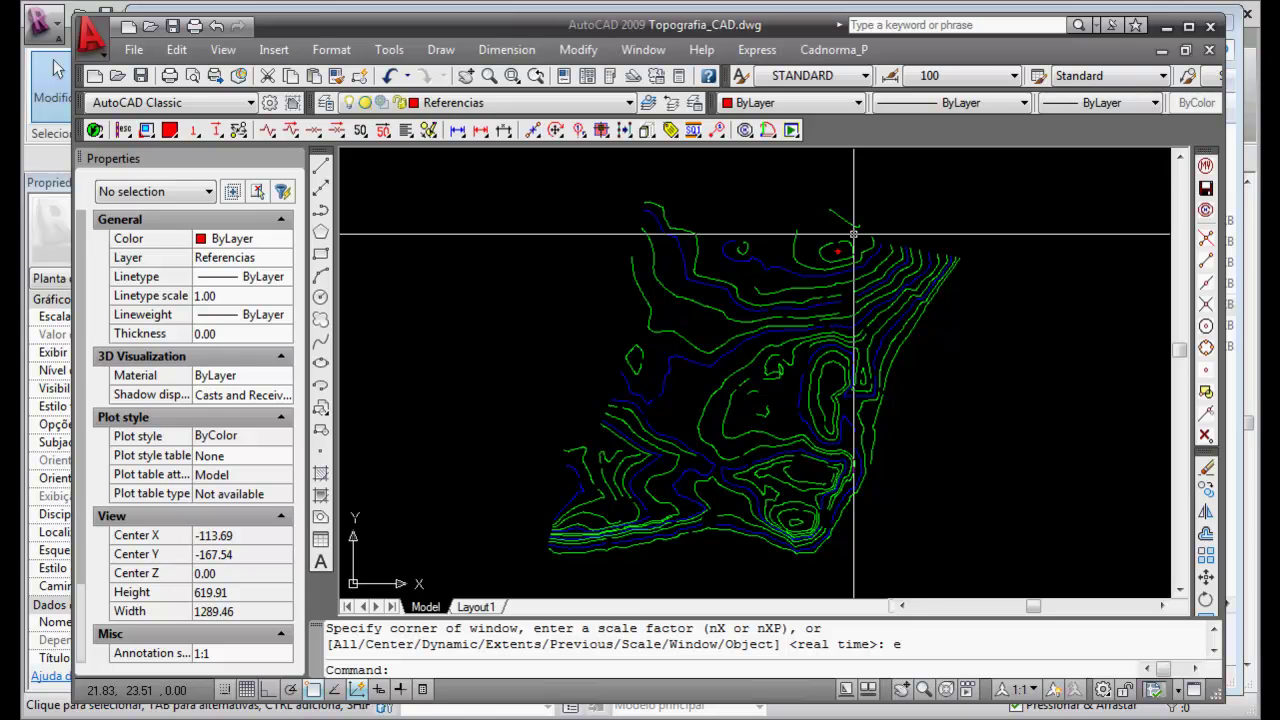
pyautogui.scroll(3, 850, 245)
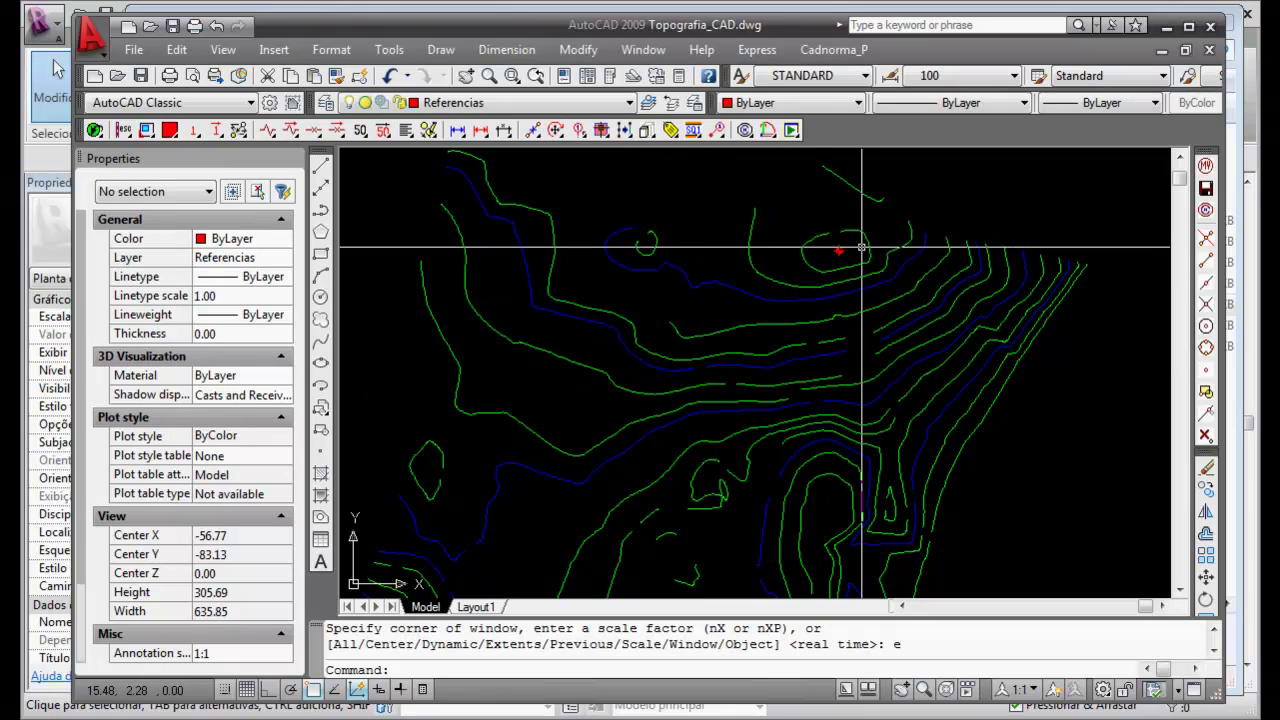
pyautogui.scroll(-4, 816, 266)
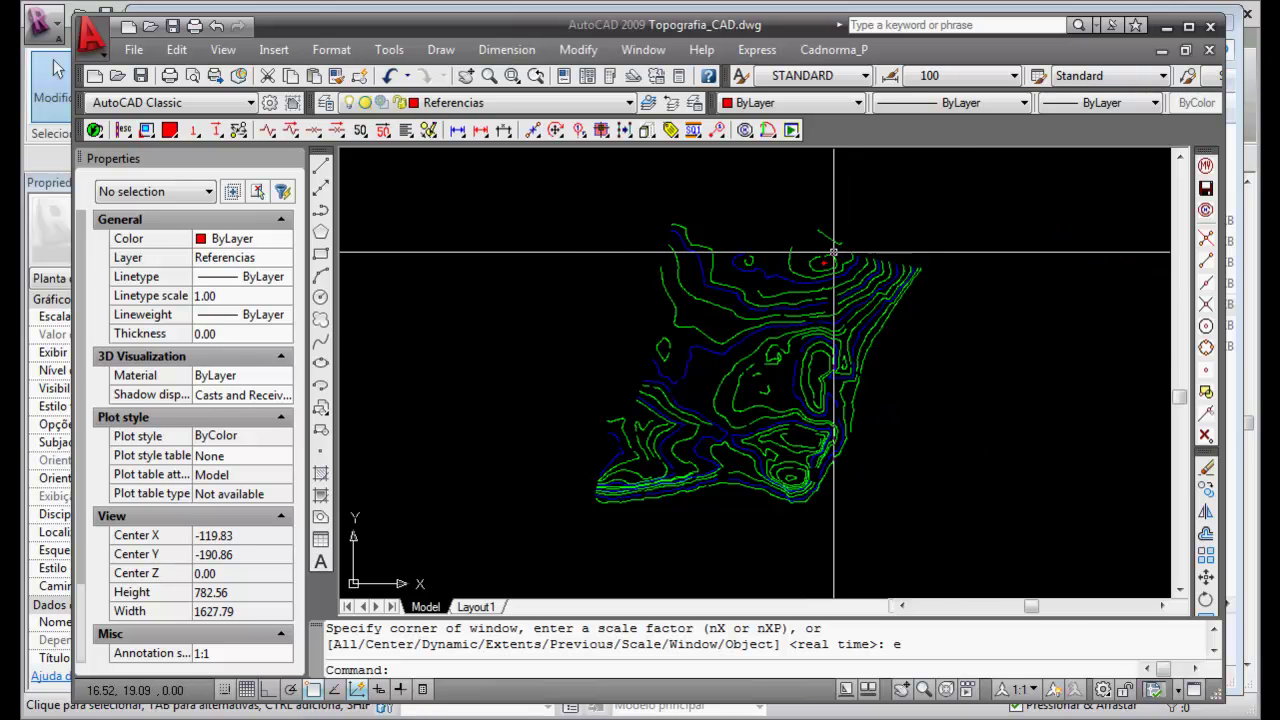
# Step: Use the ID command with the center snap to read the coordinates of the red reference marker's centre
pyautogui.scroll(15, 834, 251)
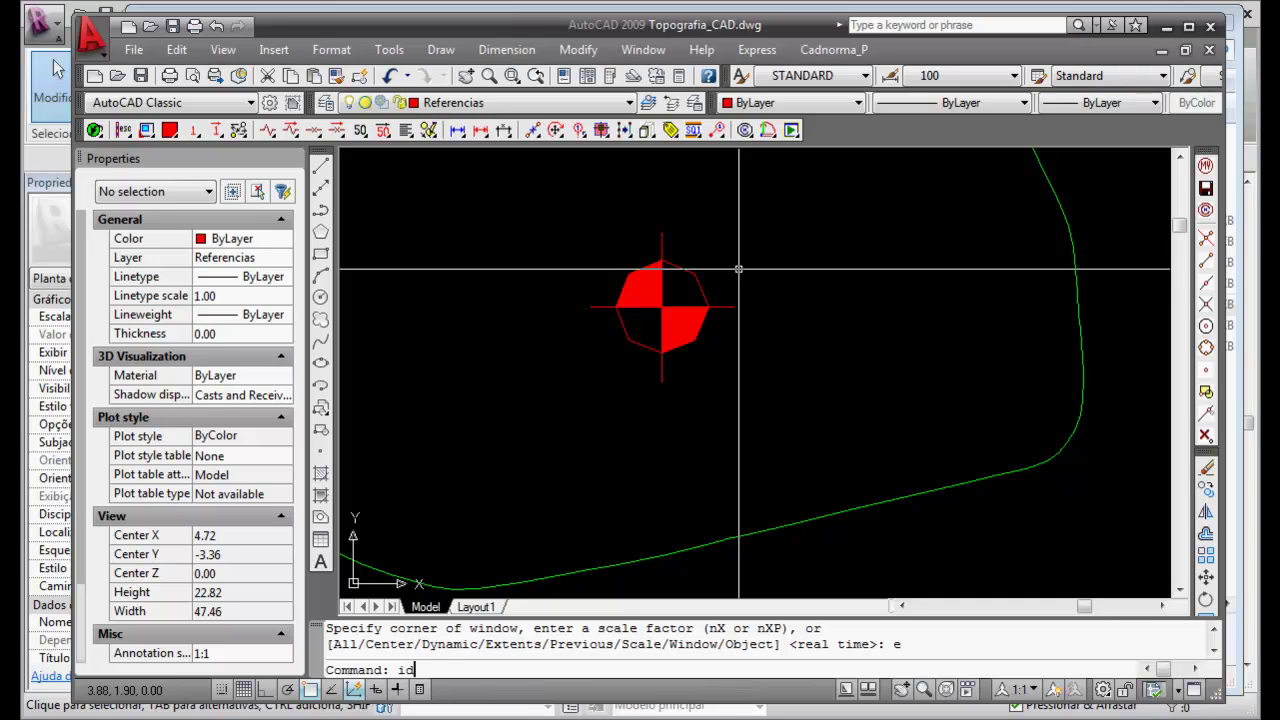
pyautogui.press('Return')
pyautogui.write('cen')
pyautogui.press('Return')
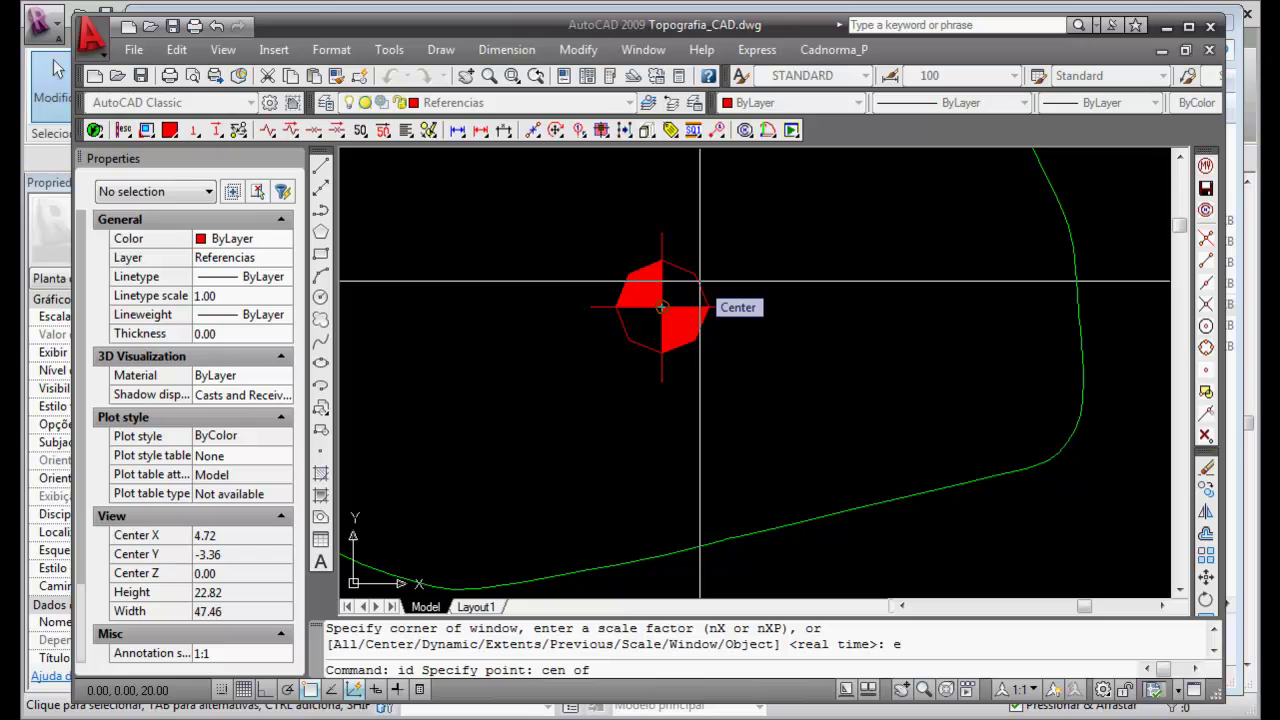
pyautogui.click(661, 307)
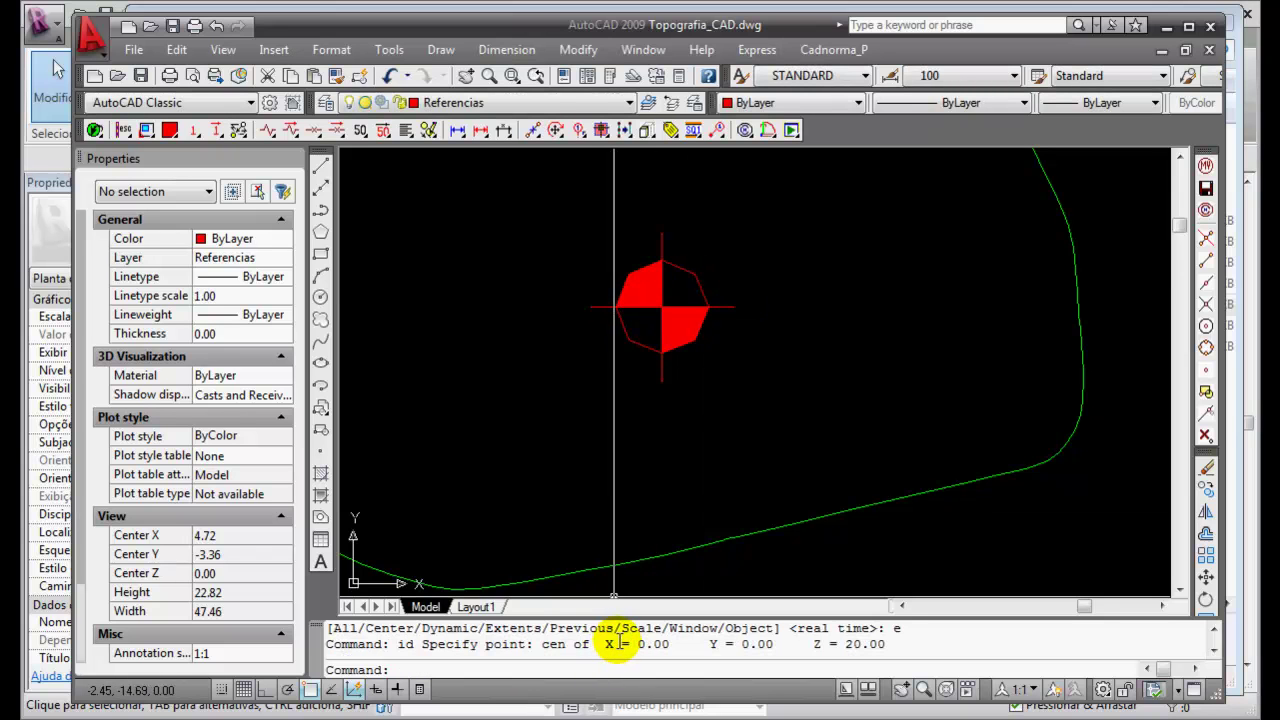
pyautogui.moveTo(600, 644); pyautogui.dragTo(893, 620)
pyautogui.click(824, 360)
pyautogui.scroll(-15, 827, 355)
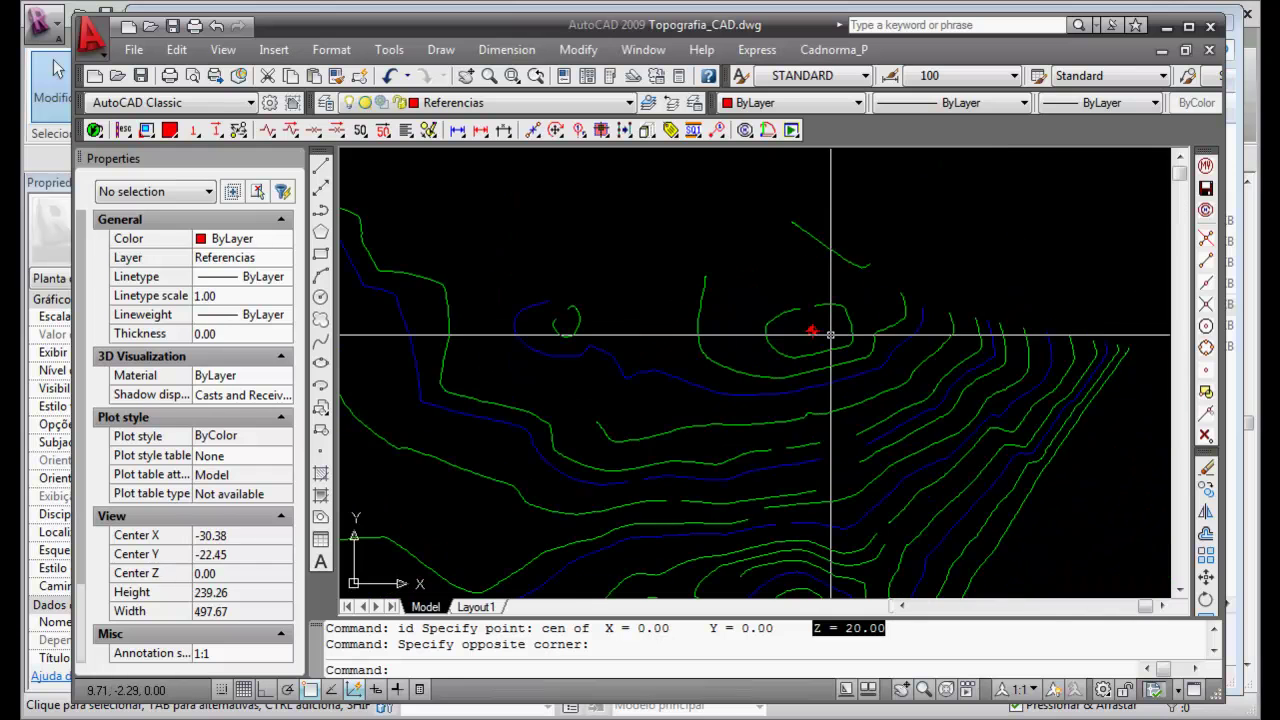
pyautogui.moveTo(796, 395)
pyautogui.mouseDown(button='middle')
pyautogui.moveTo(777, 354)
pyautogui.moveTo(786, 323)
pyautogui.mouseUp(button='middle')
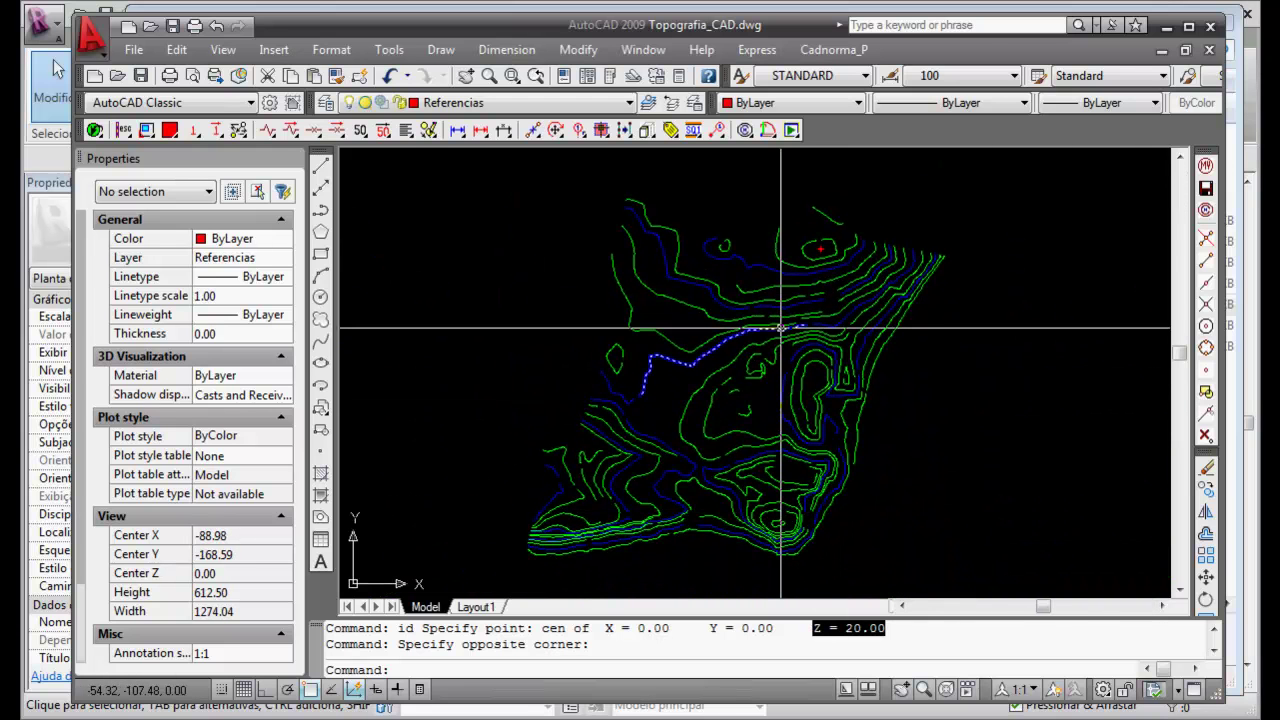
# Step: Save the drawing and check the length, angle, insertion scale and base direction settings in Drawing Units, leaving them as they are
pyautogui.press('Escape')
pyautogui.hotkey('ctrl', 's')
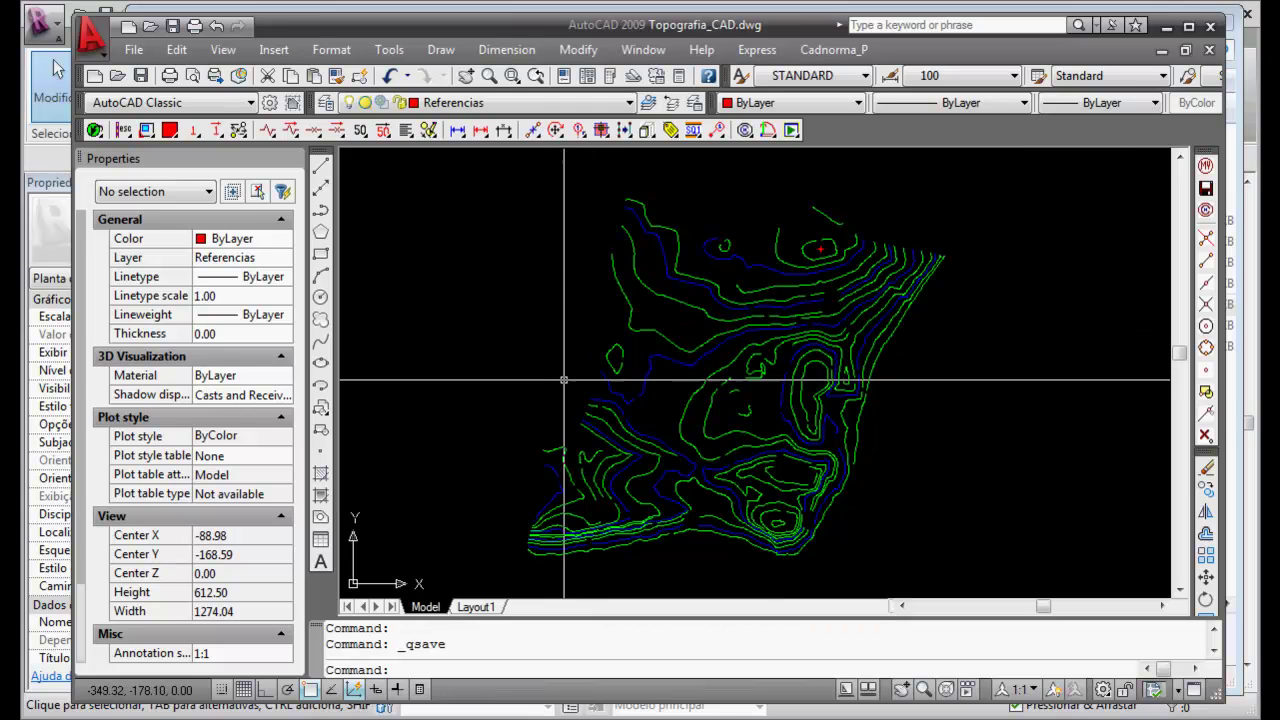
pyautogui.write('ddunits')
pyautogui.press('Return')
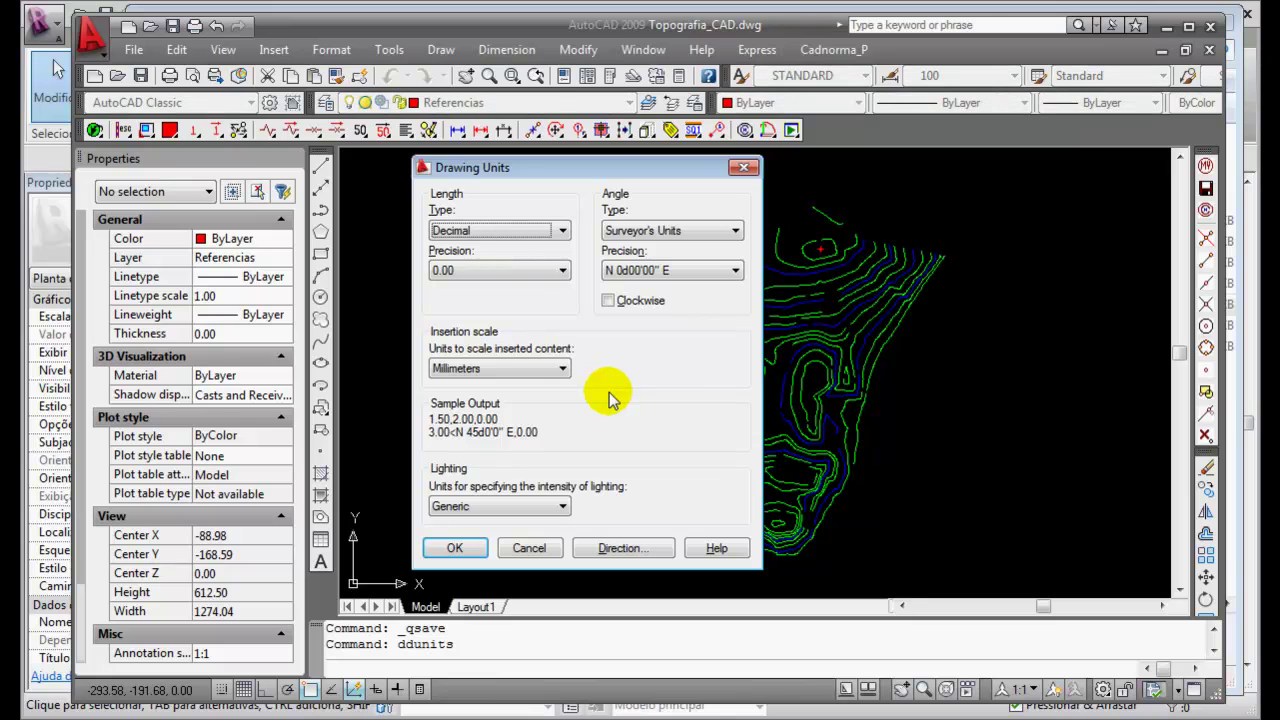
pyautogui.click(622, 549)
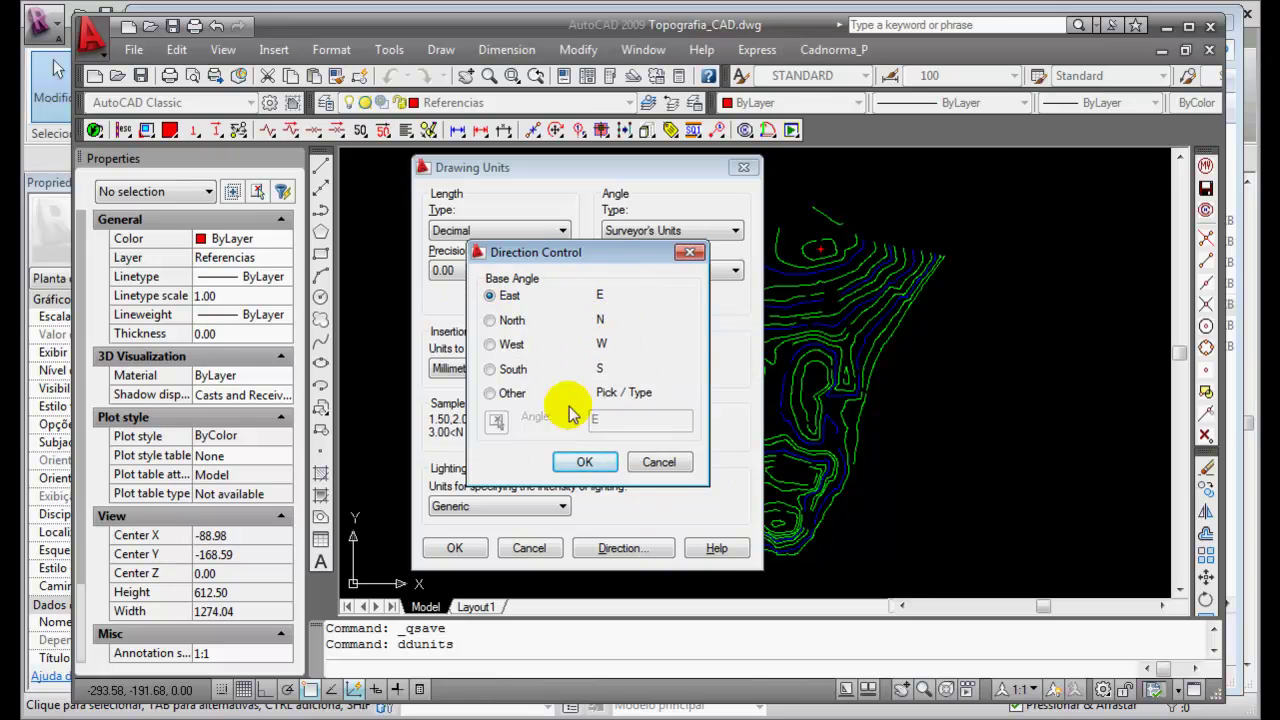
pyautogui.click(658, 462)
pyautogui.click(537, 548)
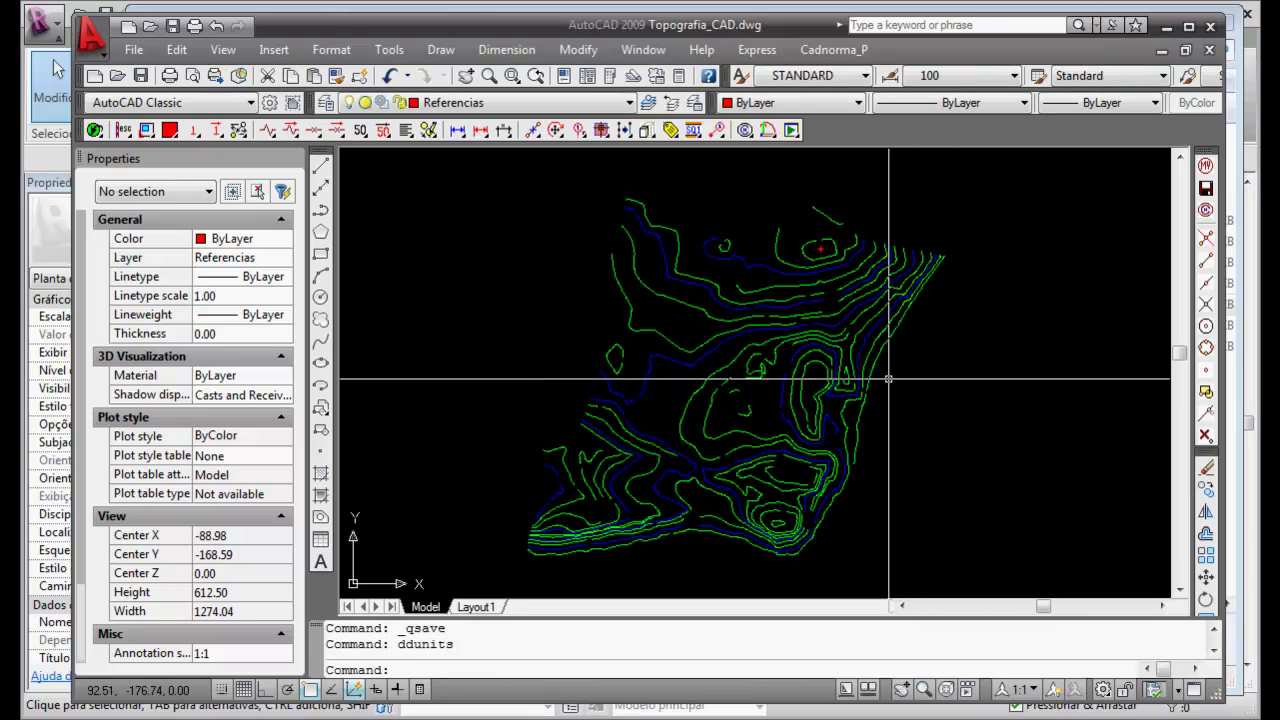
# Step: Measure the distance between two points among the central contours with the DIST command and inspect the Delta X value
pyautogui.scroll(6, 882, 372)
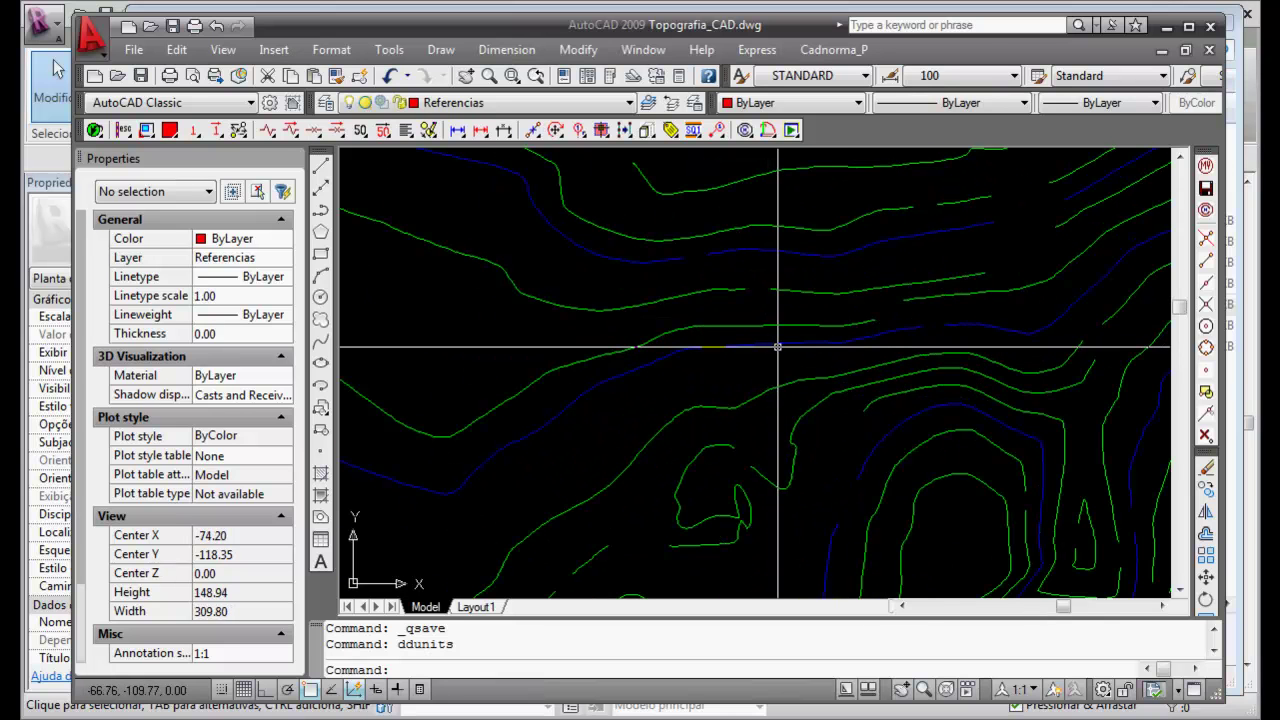
pyautogui.write('id')
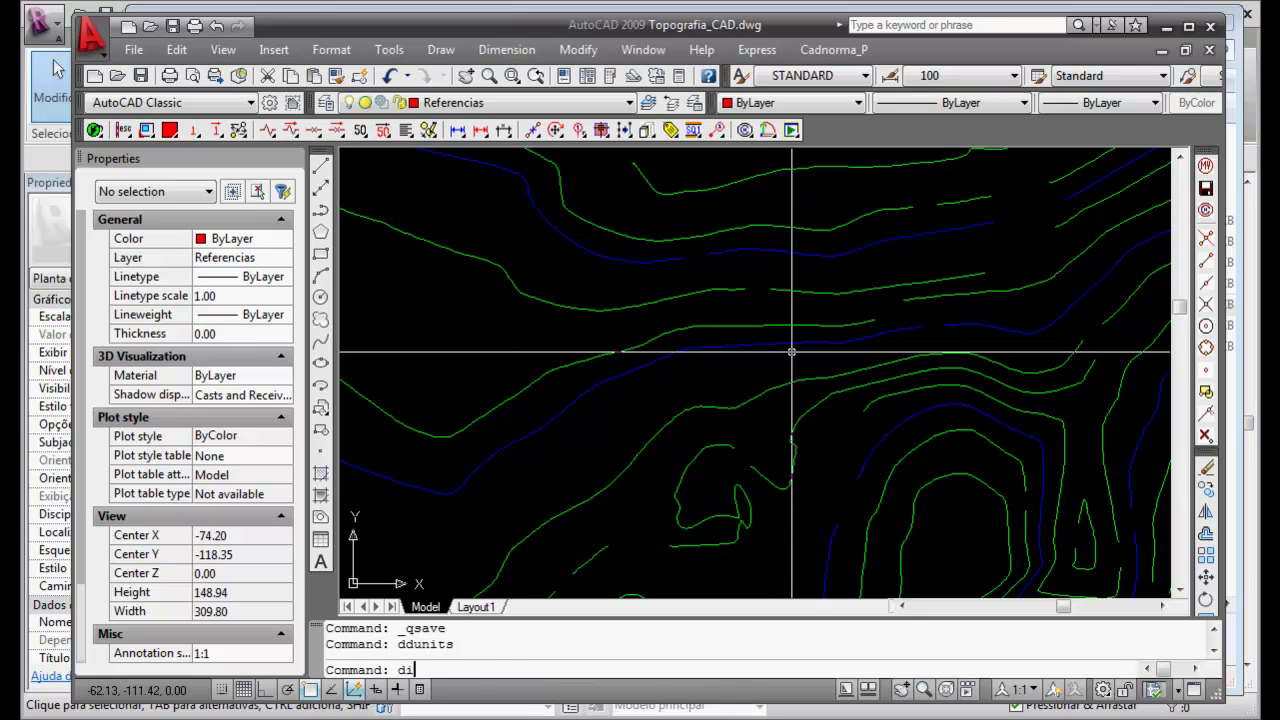
pyautogui.press('Return')
pyautogui.click(703, 378)
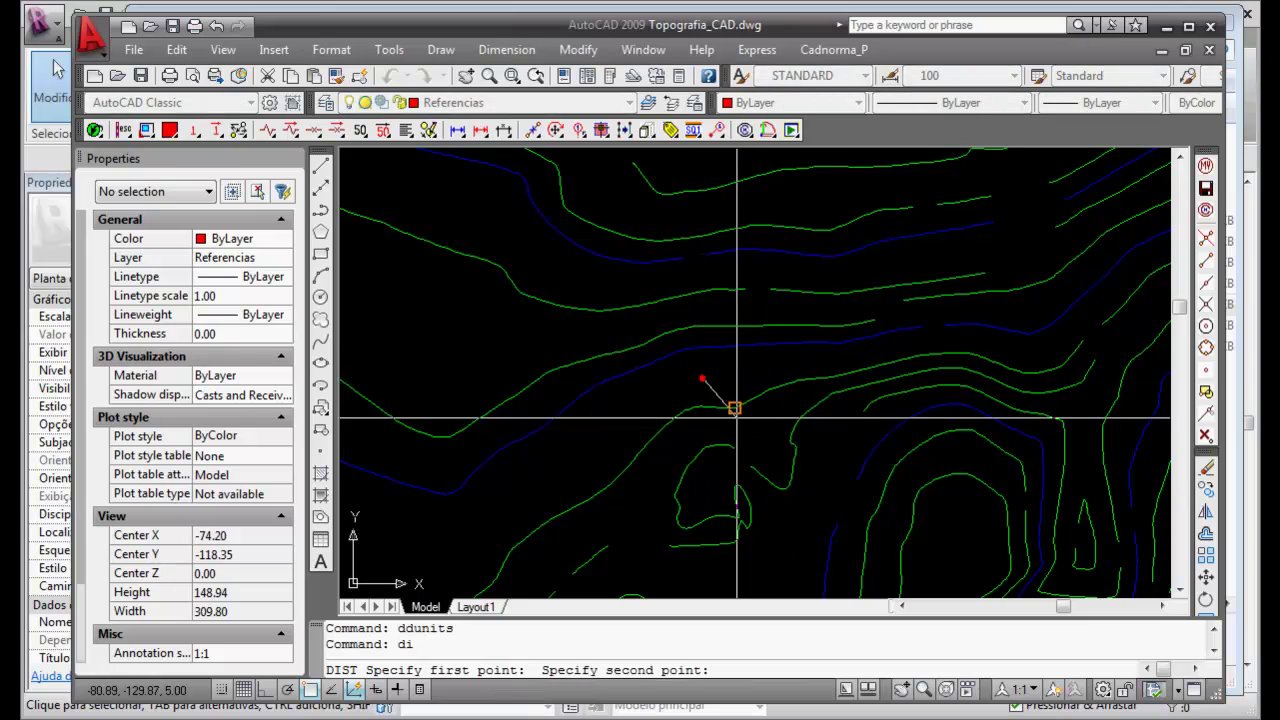
pyautogui.click(821, 490)
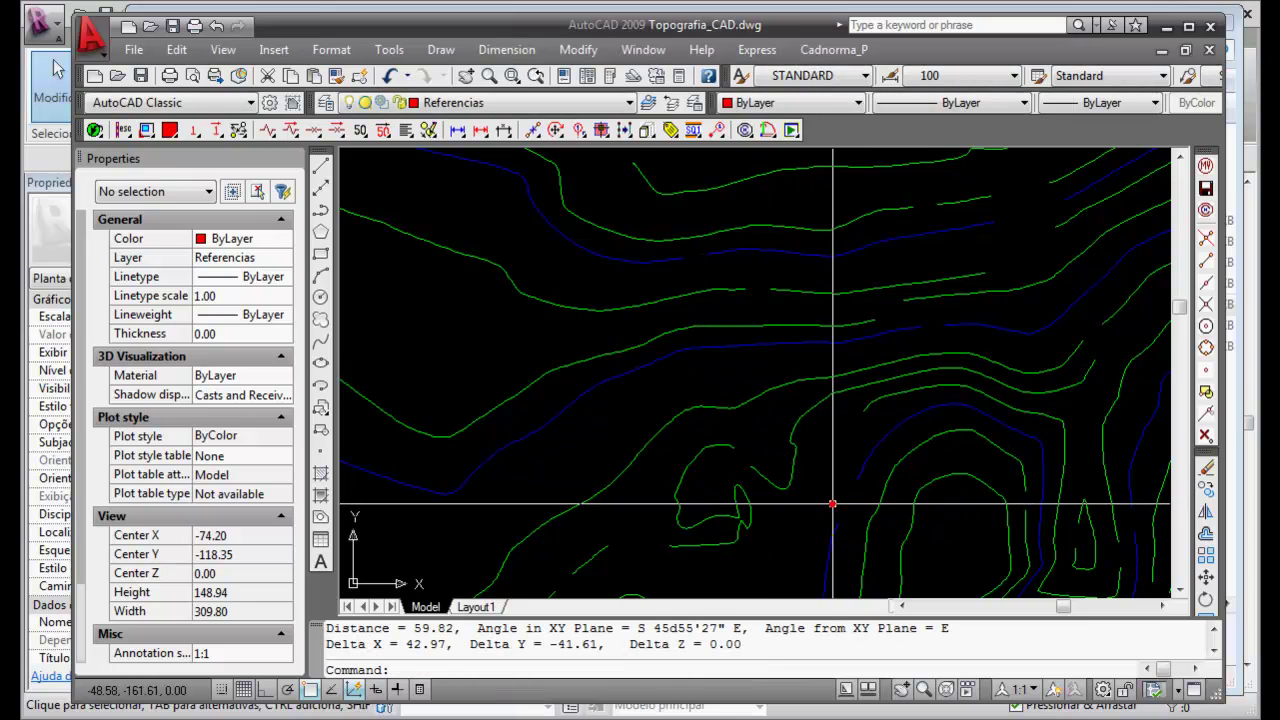
pyautogui.doubleClick(412, 644)
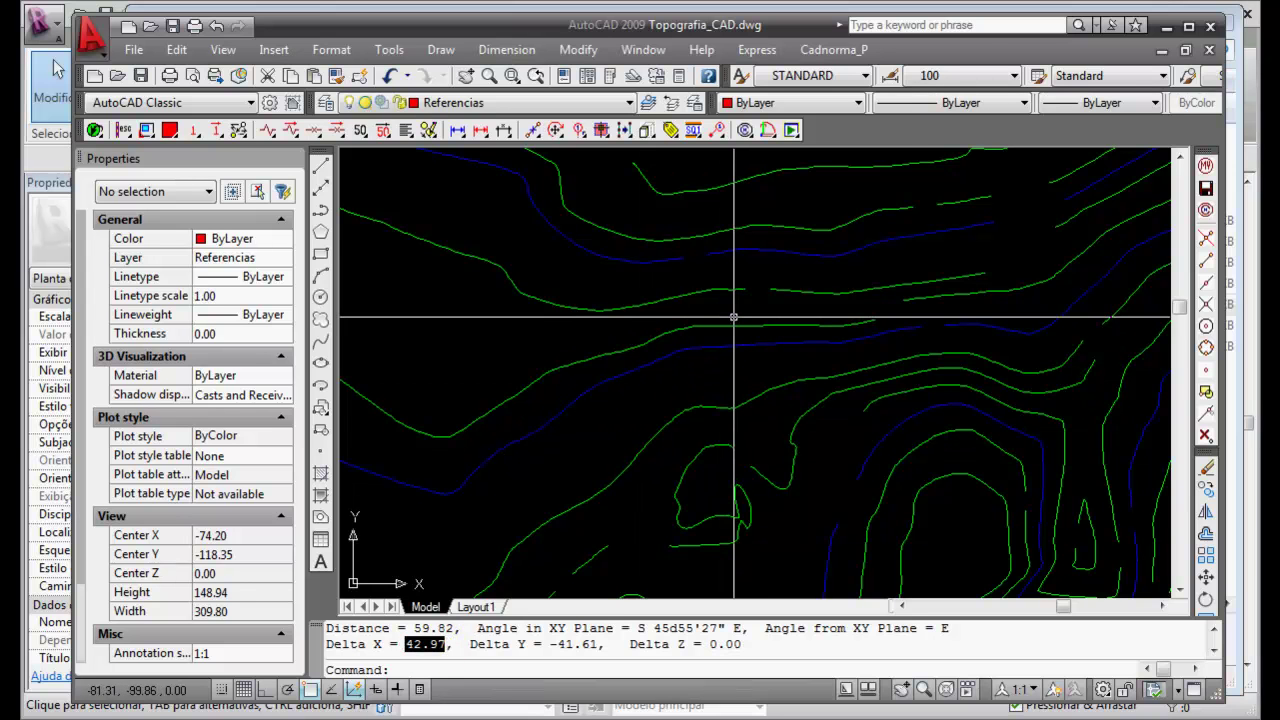
pyautogui.press('F2')
pyautogui.press('F2')
# Step: Save the topography drawing, close AutoCAD and switch to the Revit project
pyautogui.scroll(-5, 791, 266)
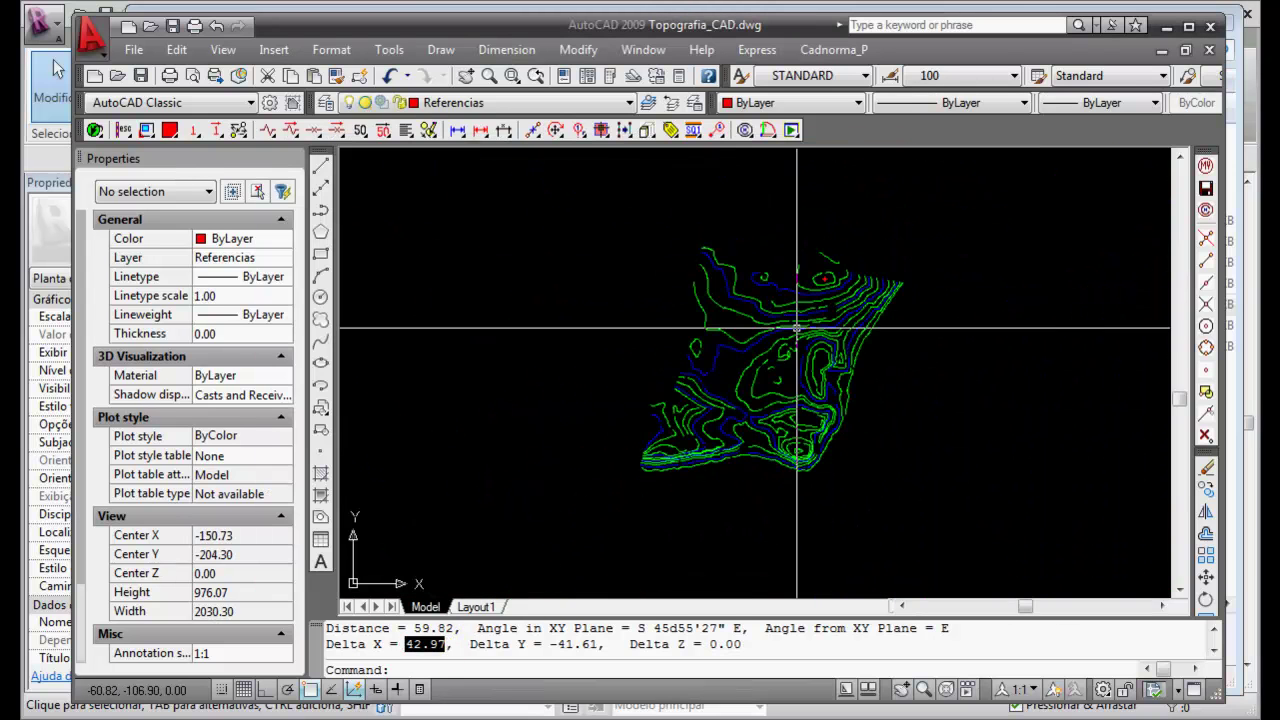
pyautogui.scroll(3, 791, 294)
pyautogui.scroll(-2, 776, 292)
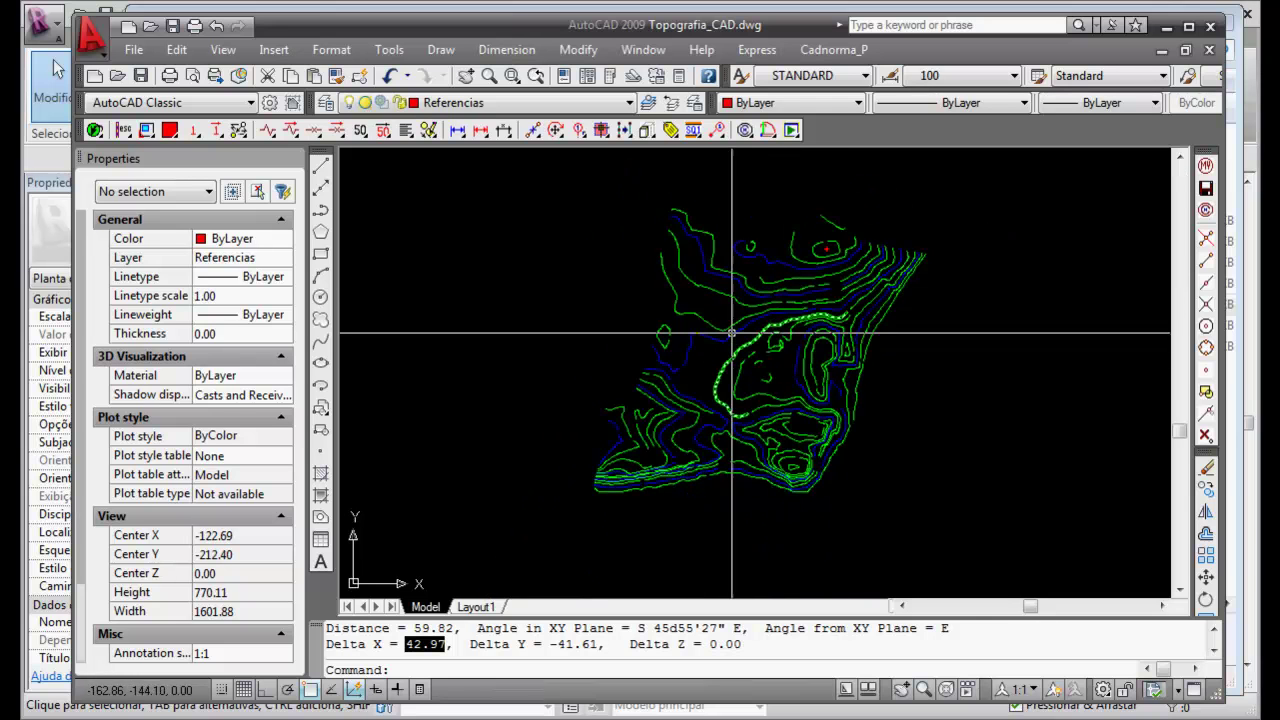
pyautogui.scroll(2, 800, 297)
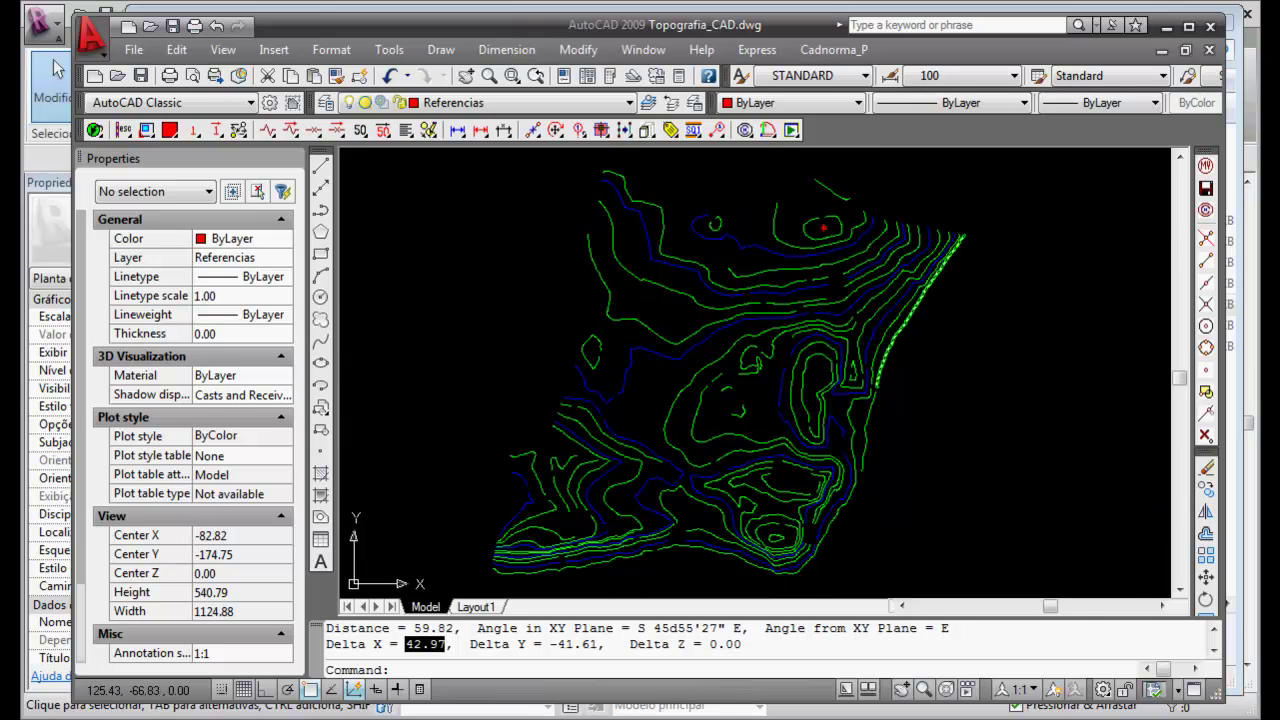
pyautogui.click(172, 26)
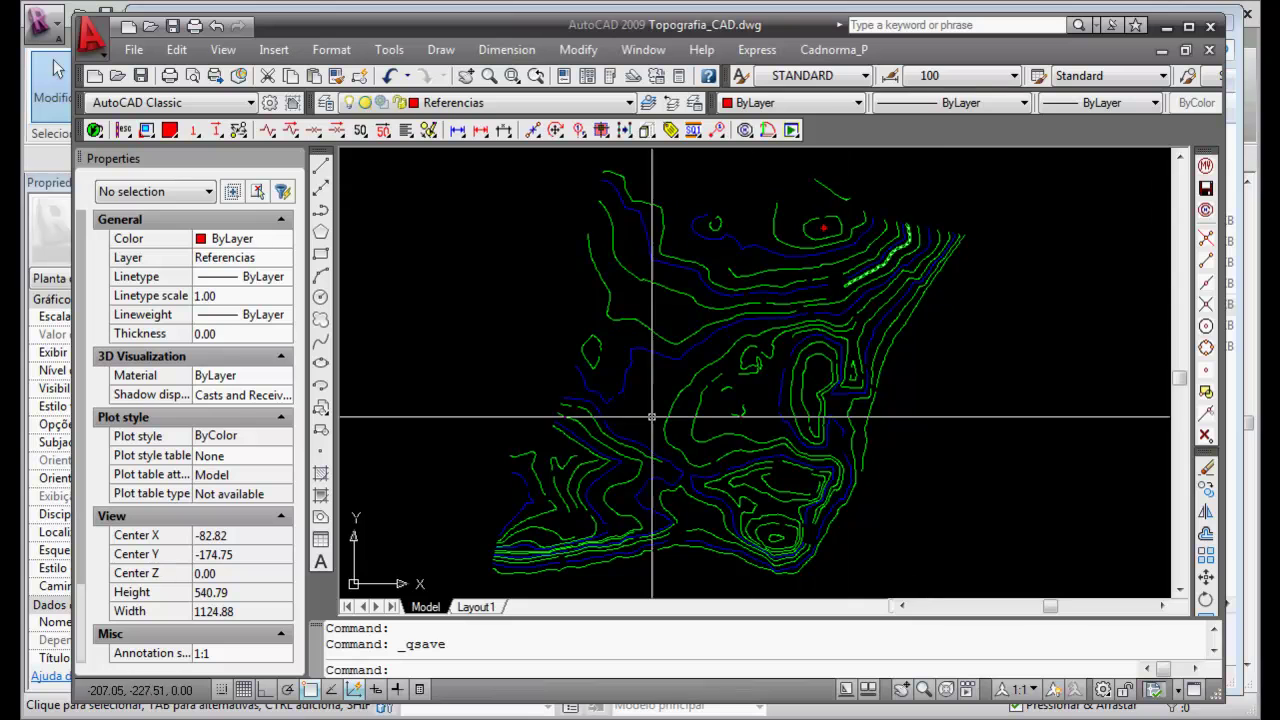
pyautogui.moveTo(833, 340)
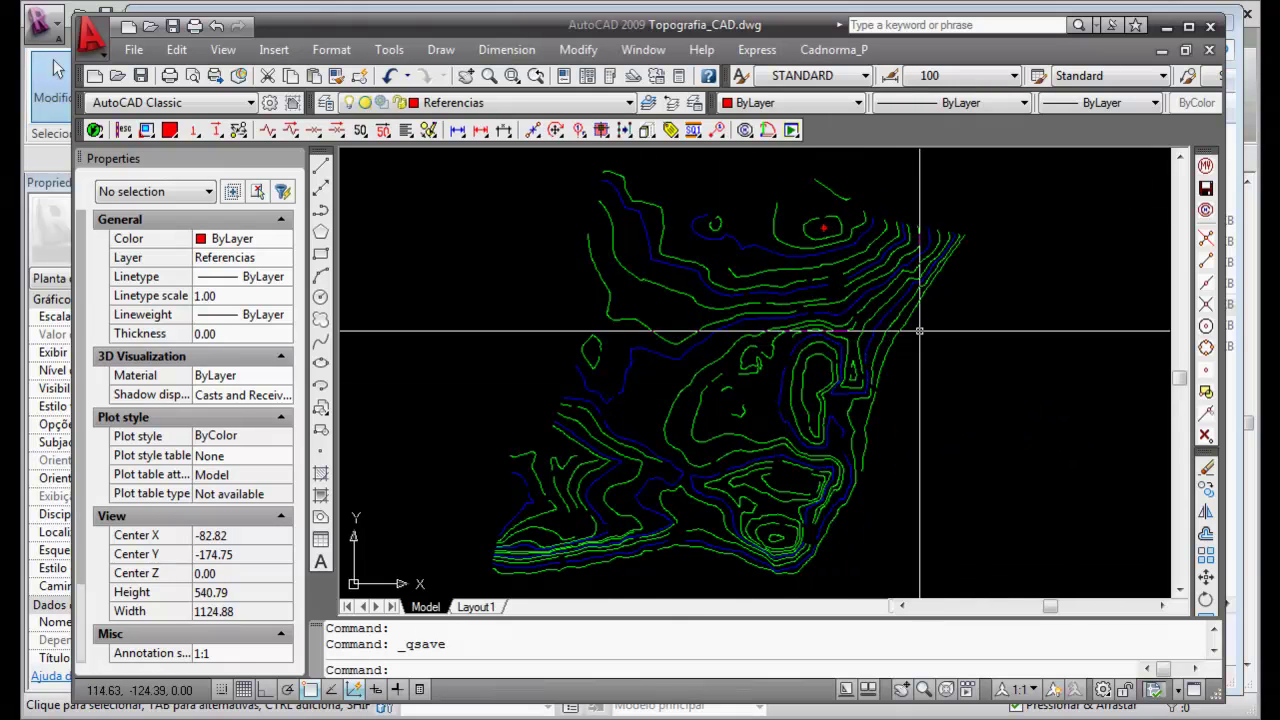
pyautogui.click(1213, 27)
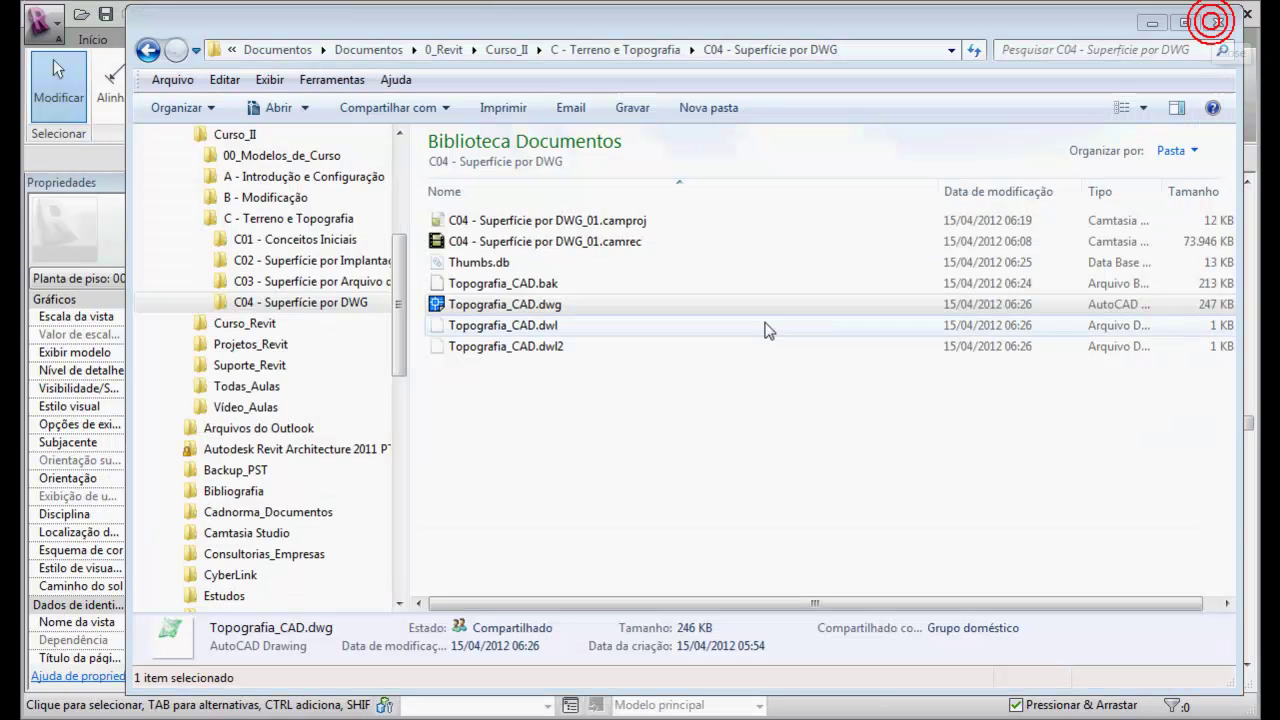
pyautogui.click(1152, 27)
pyautogui.click(737, 331)
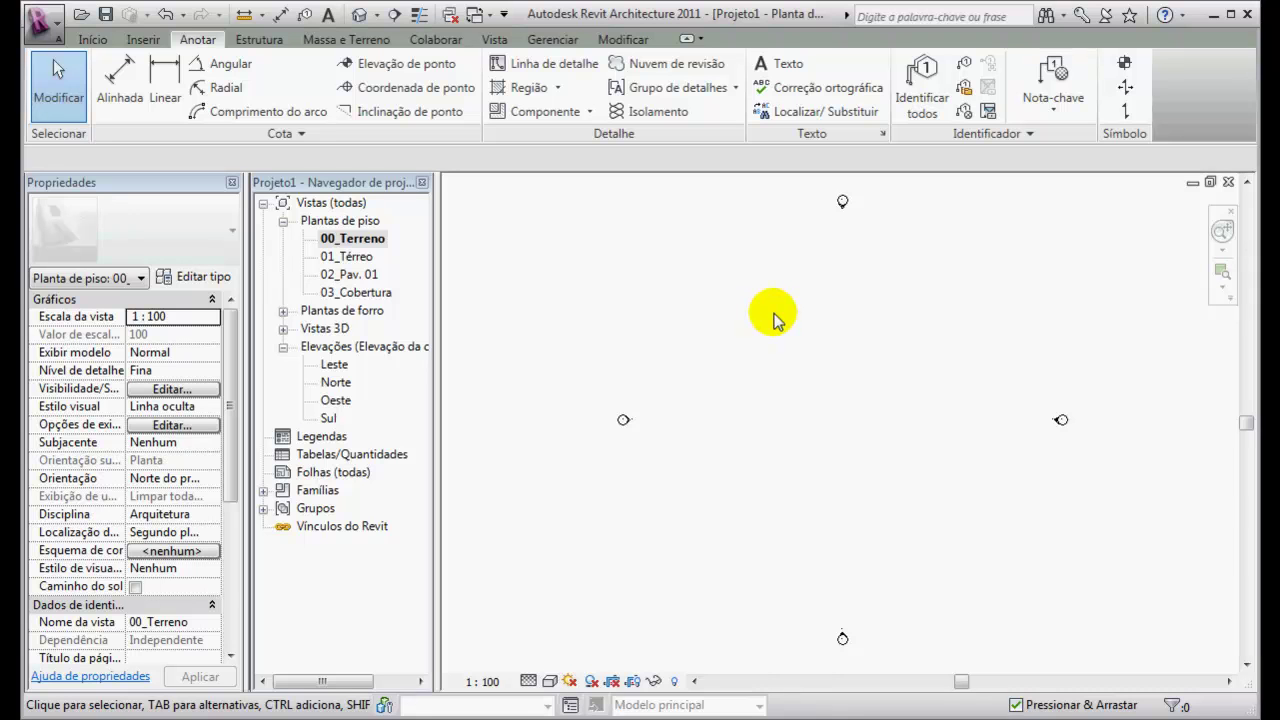
# Step: Try to create a topographic surface in the 00_Terreno plan from an import instance, and leave the surface editor
pyautogui.click(355, 41)
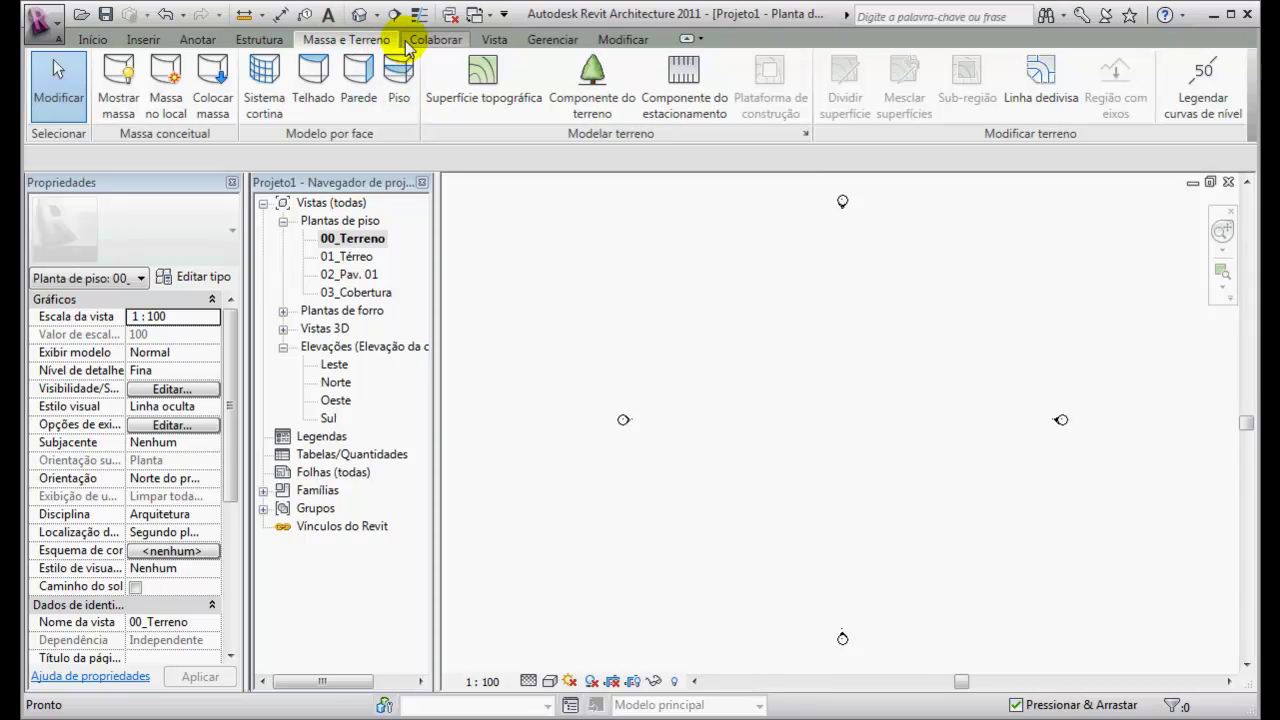
pyautogui.click(482, 80)
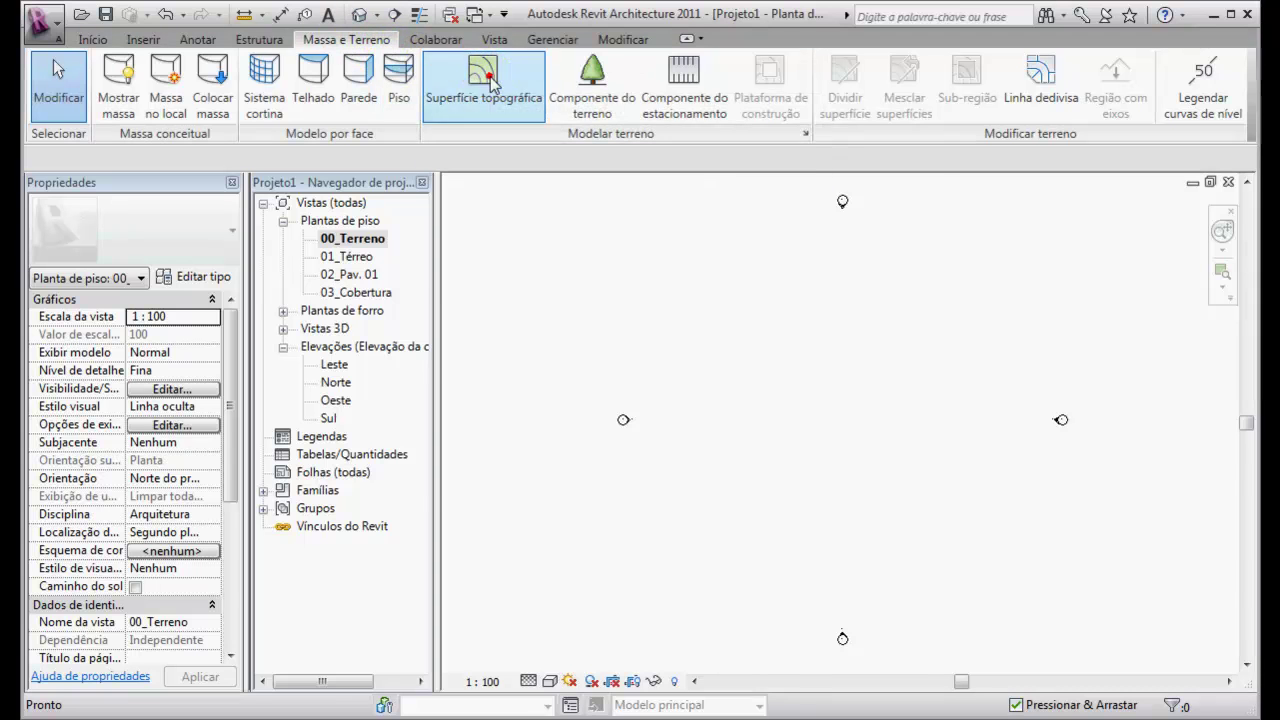
pyautogui.click(740, 468)
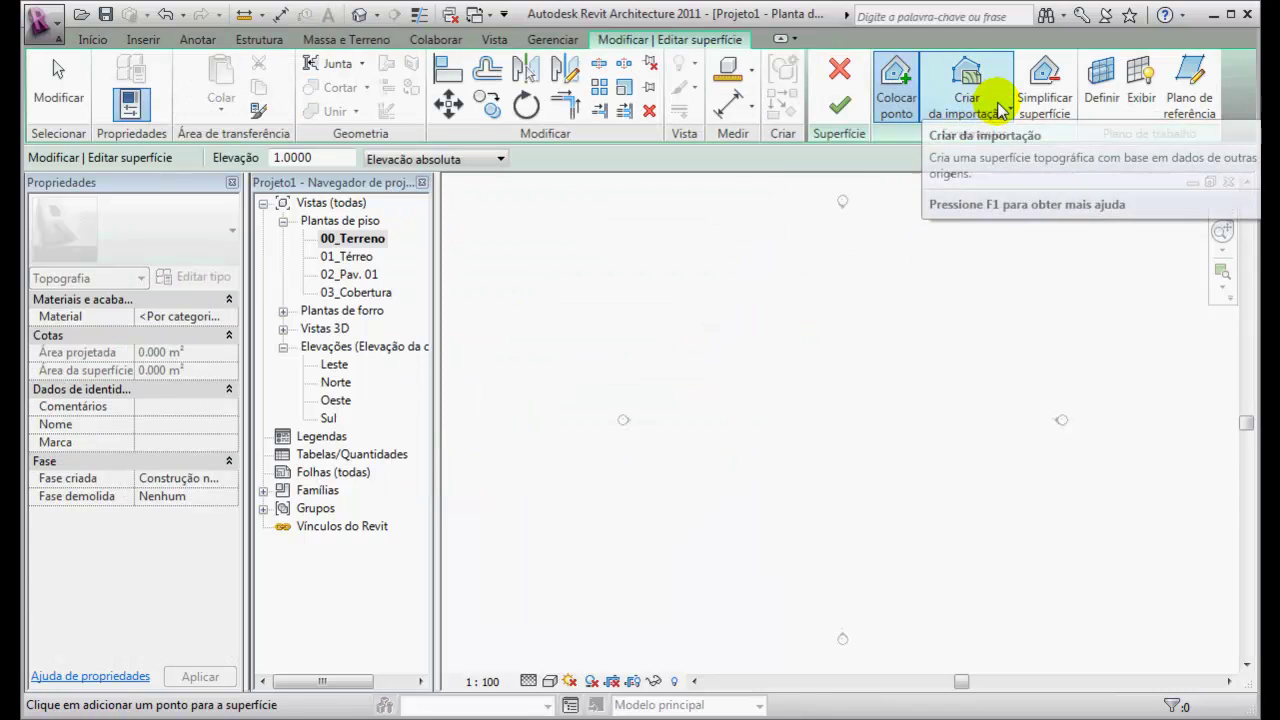
pyautogui.click(998, 107)
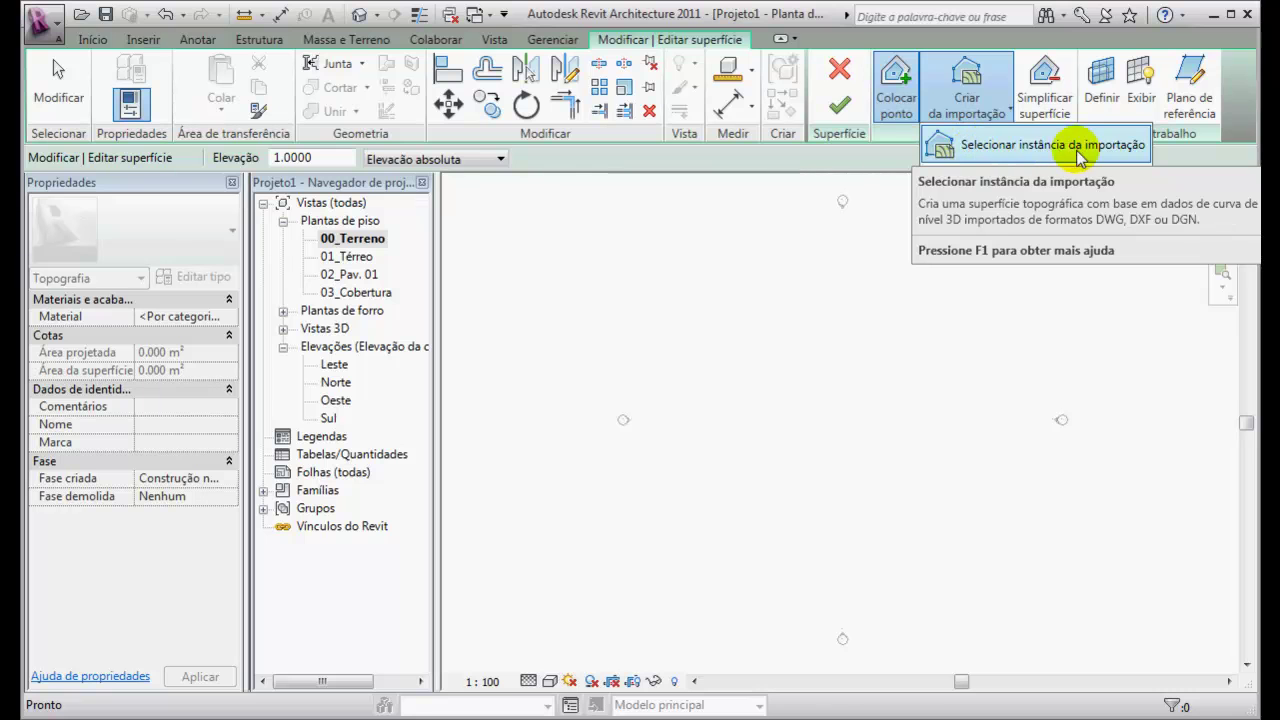
pyautogui.click(973, 145)
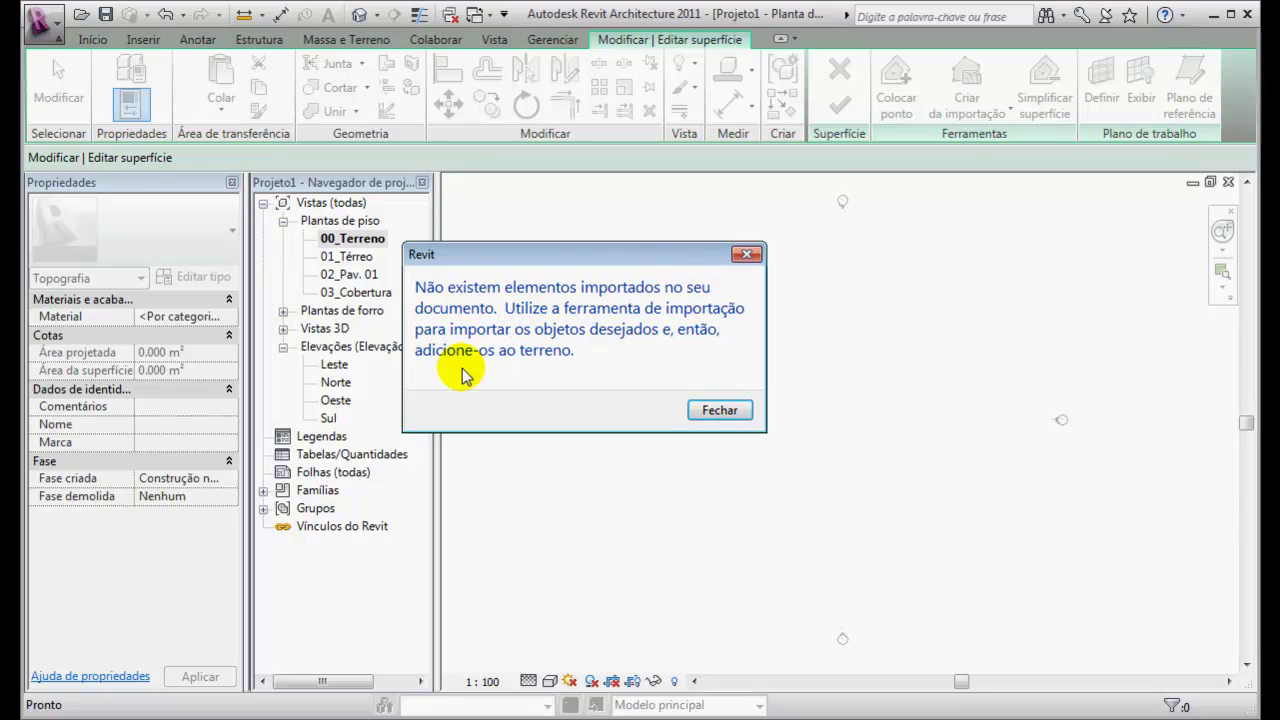
pyautogui.click(722, 409)
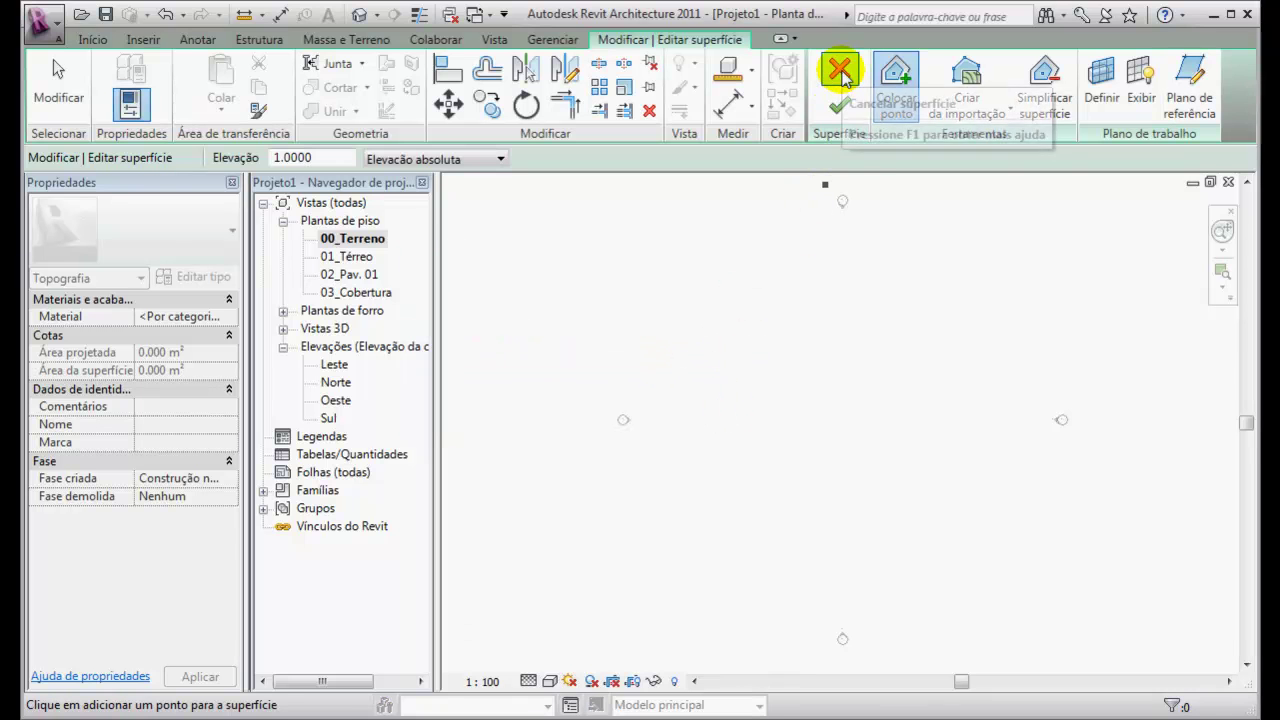
pyautogui.click(839, 104)
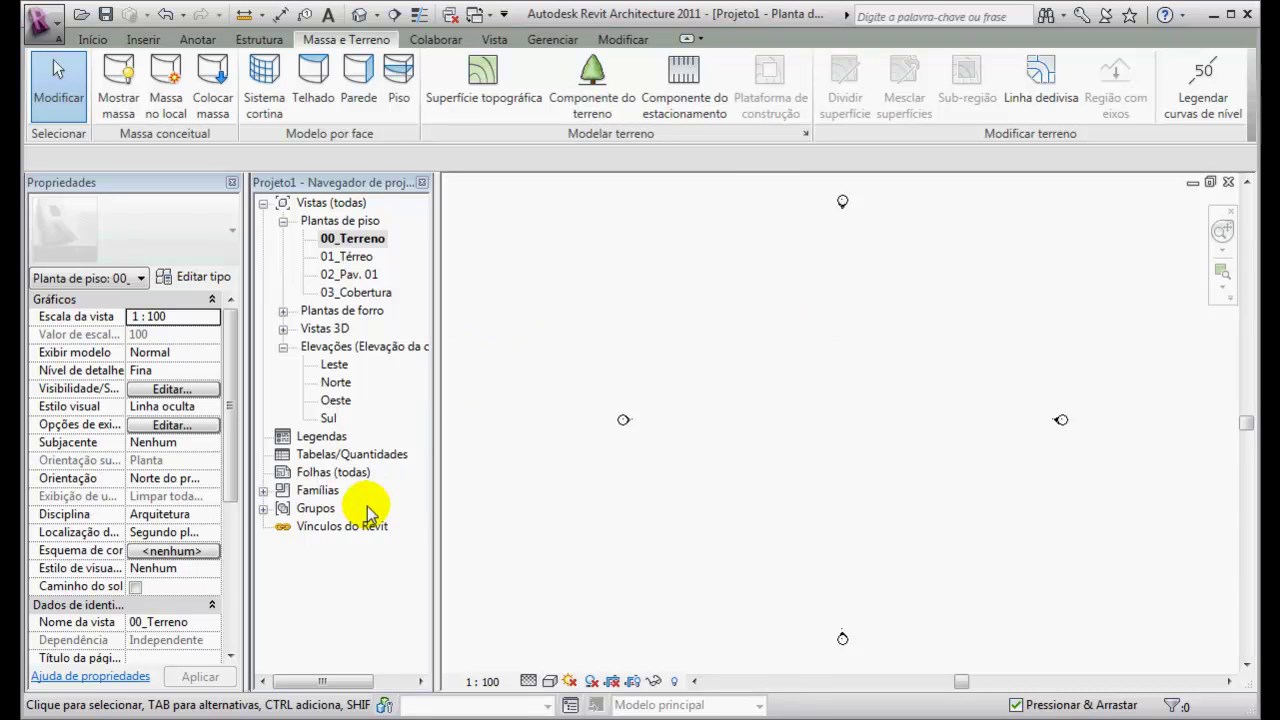
# Step: Place one M_Escrivaninha desk of type 1830 x 915 mm from the Mobiliário families in the 00_Terreno plan
pyautogui.click(264, 490)
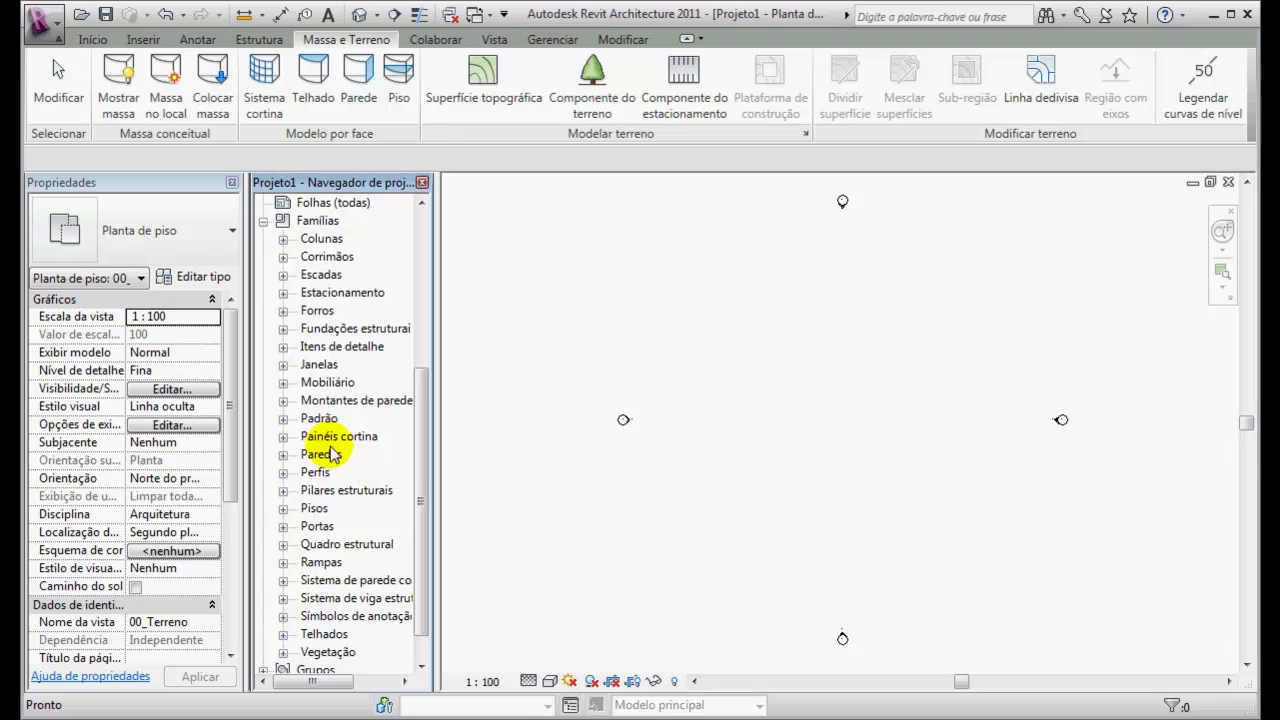
pyautogui.click(283, 382)
pyautogui.click(339, 400)
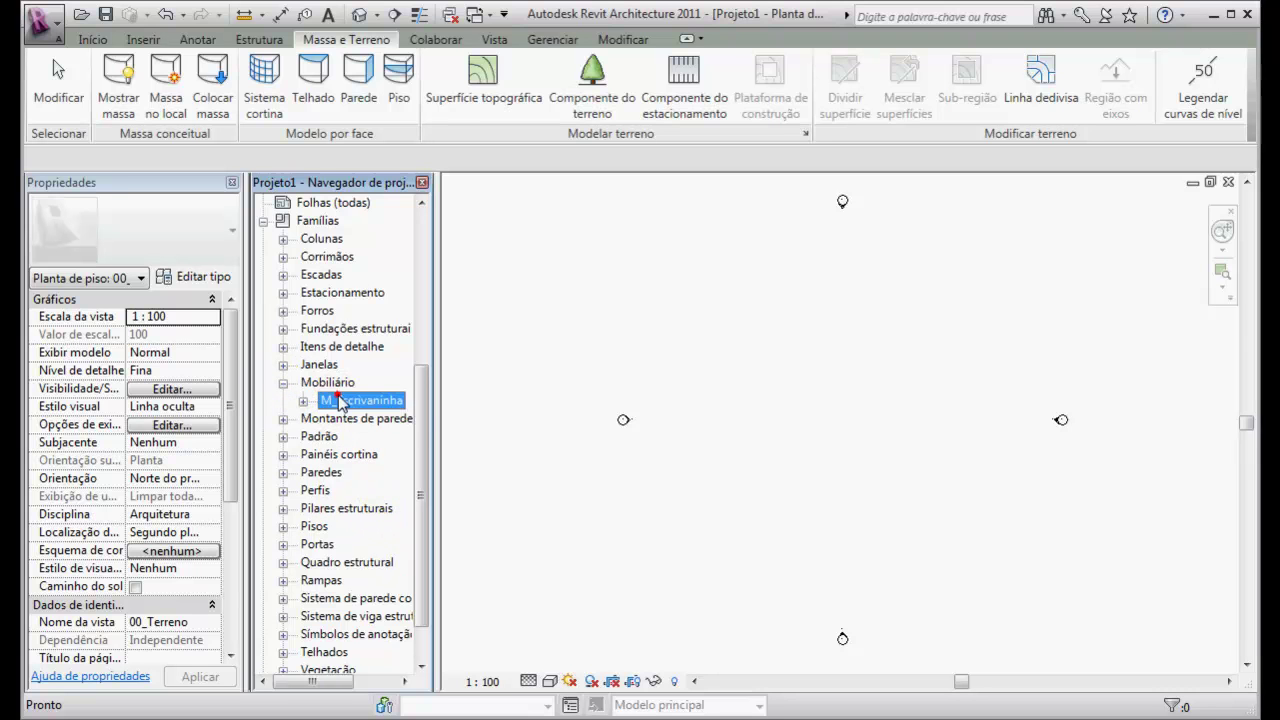
pyautogui.click(303, 400)
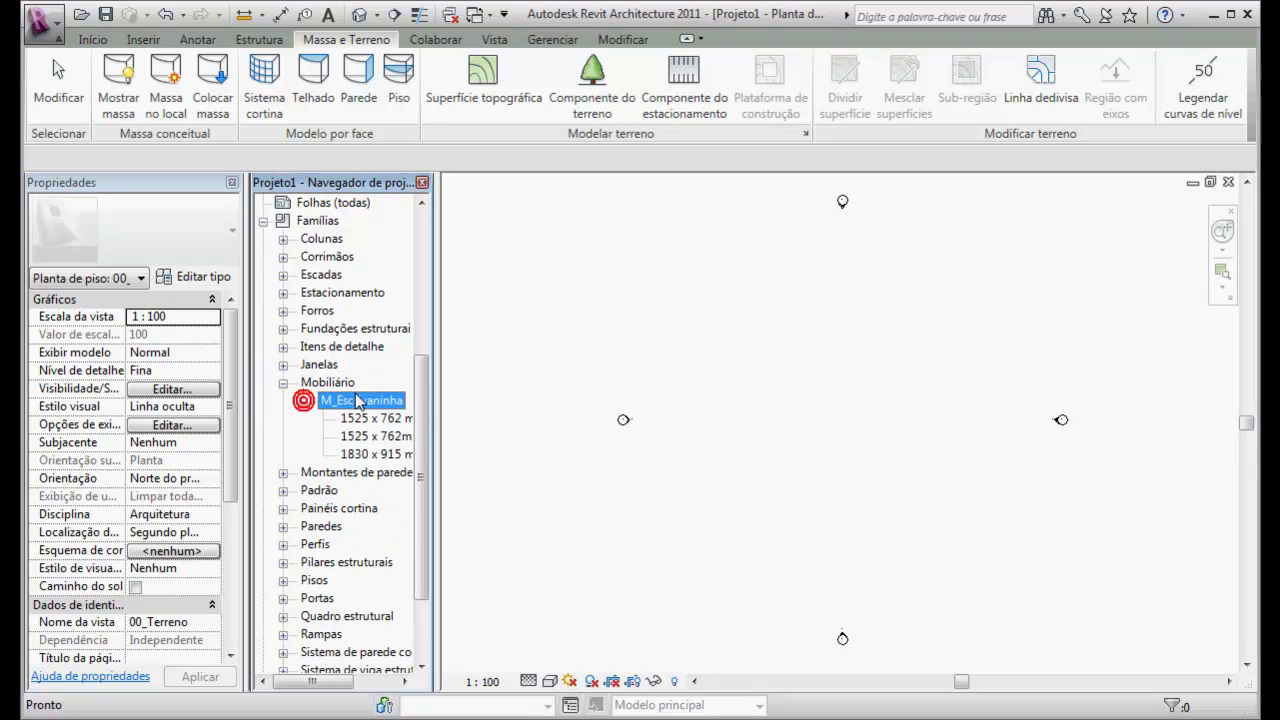
pyautogui.click(361, 418)
pyautogui.click(364, 436)
pyautogui.click(362, 454)
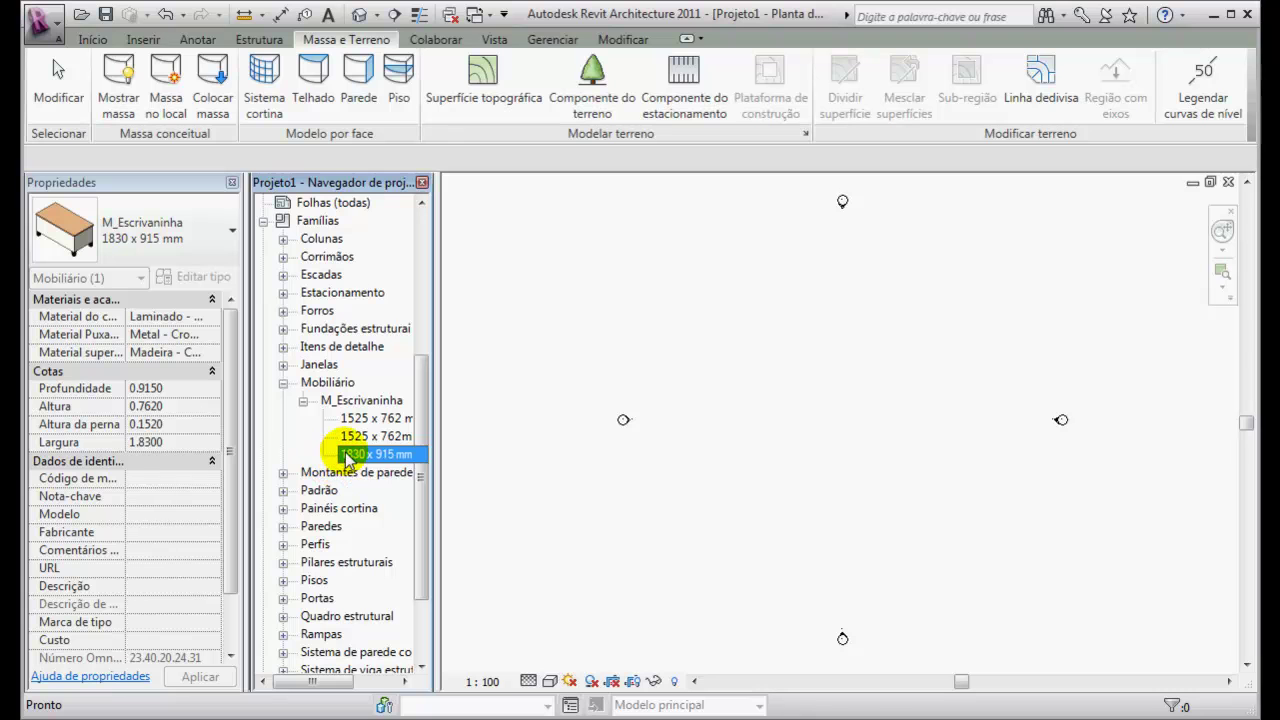
pyautogui.moveTo(375, 454); pyautogui.dragTo(790, 380)
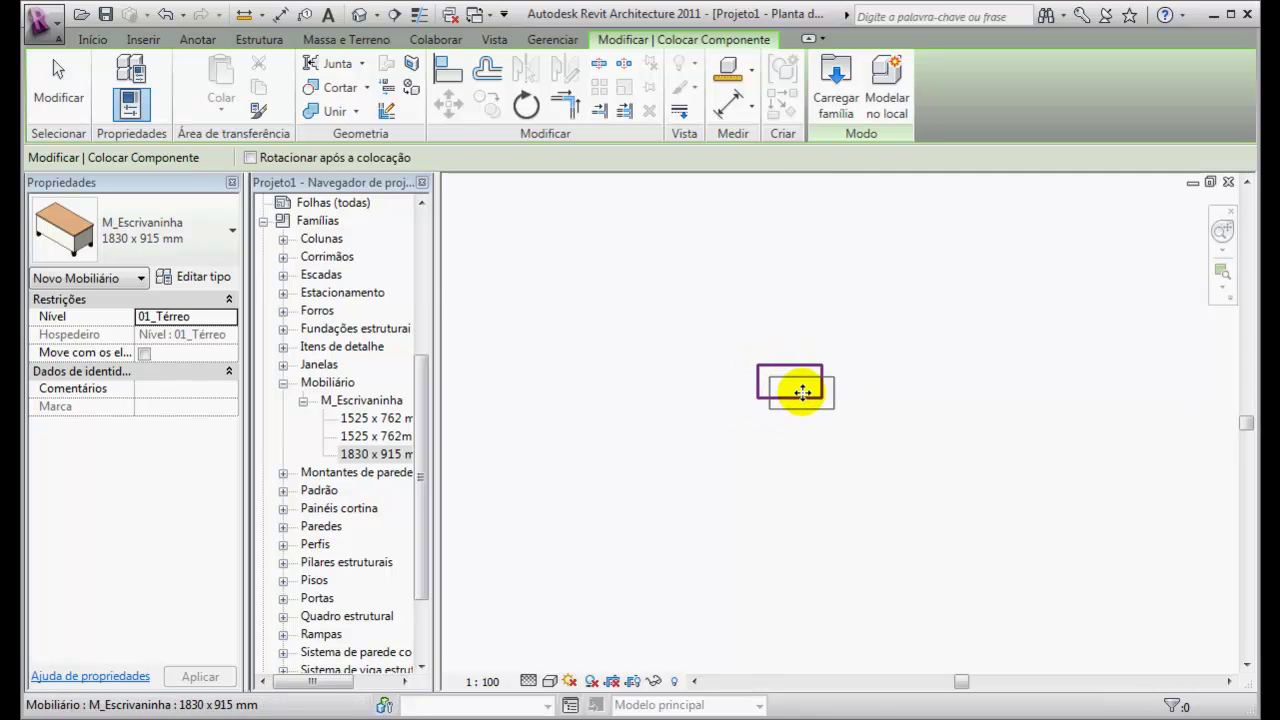
pyautogui.click(60, 70)
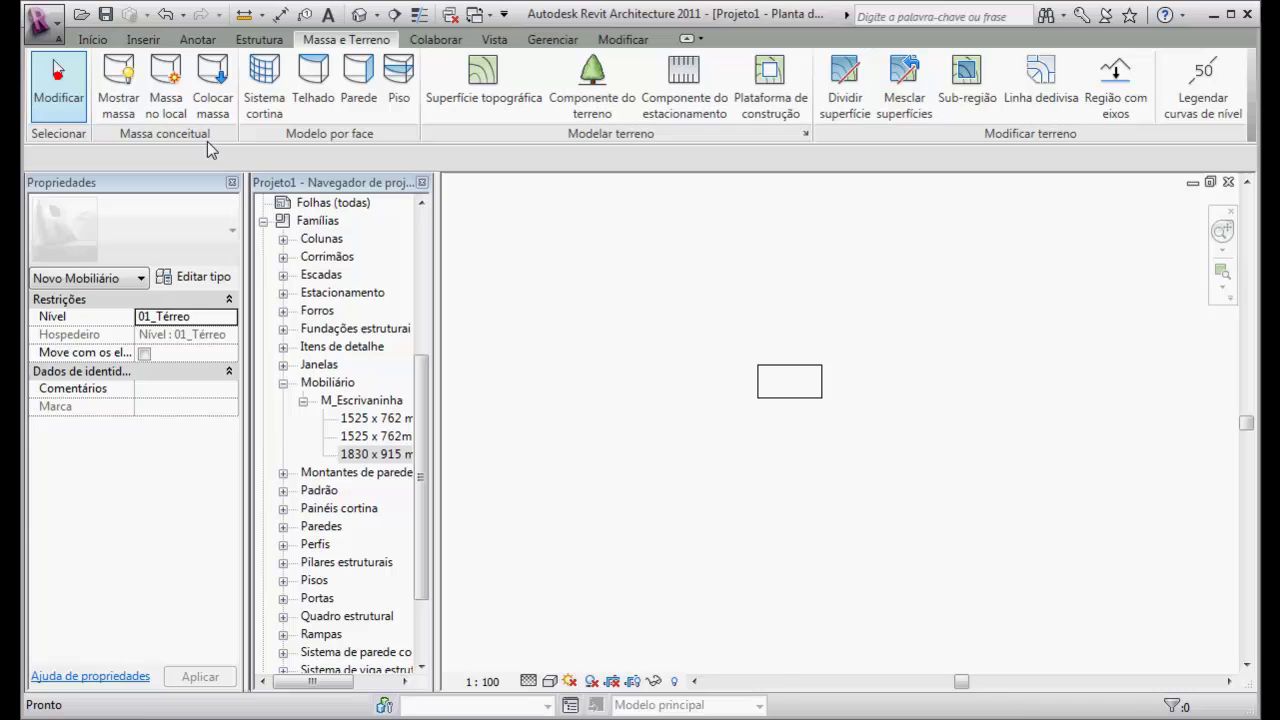
# Step: Delete the placed desk from the 00_Terreno plan
pyautogui.click(799, 367)
pyautogui.press('Delete')
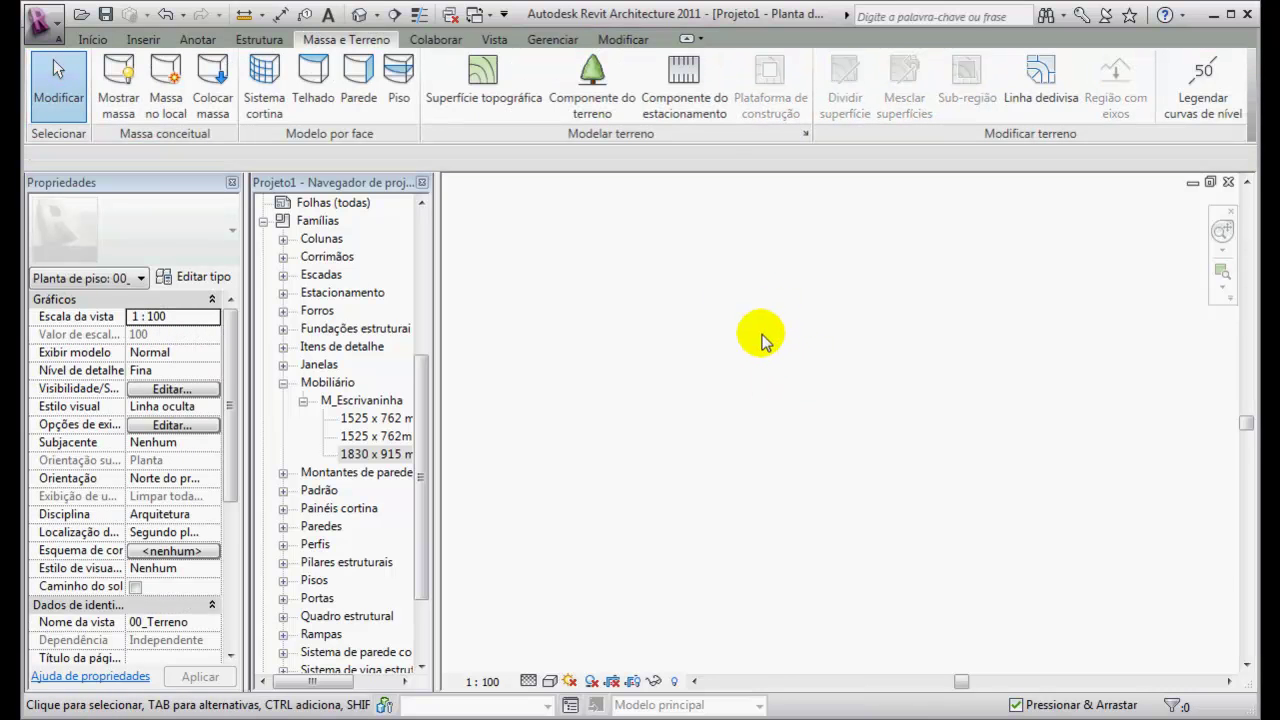
pyautogui.scroll(-3, 784, 382)
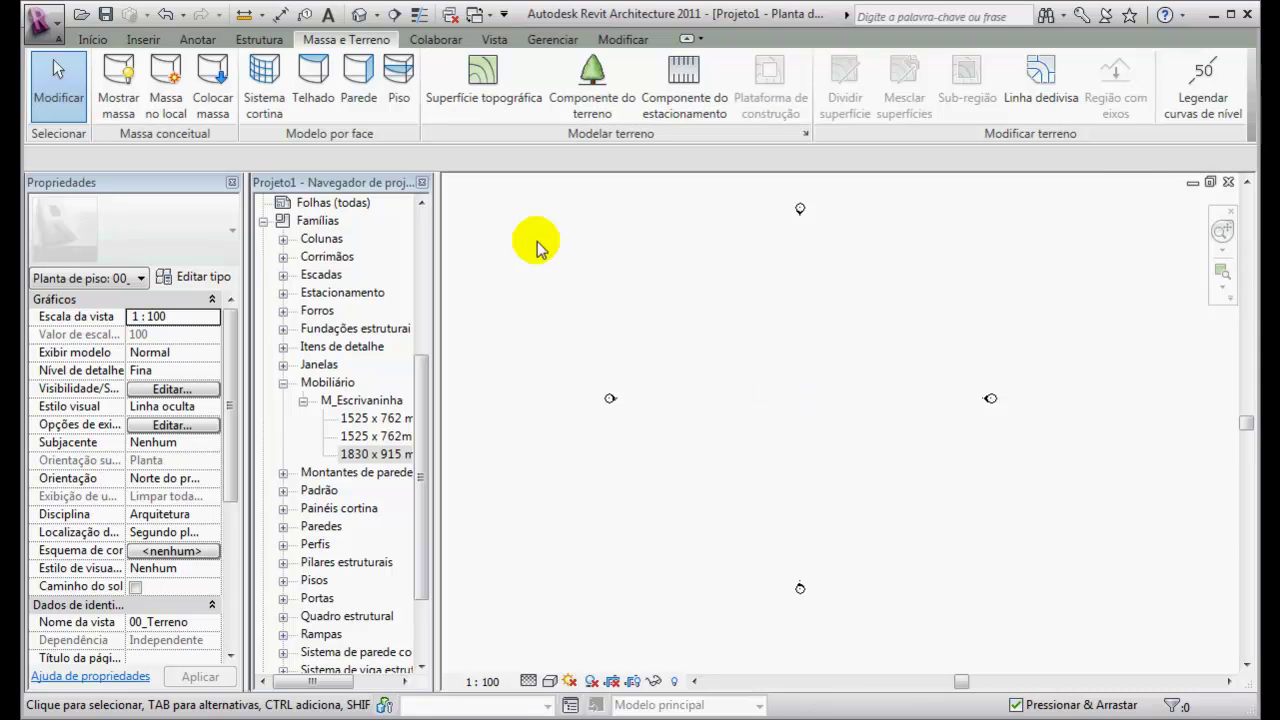
# Step: Start a CAD import and choose Topografia_CAD.dwg as the source, with the file type kept as DWG
pyautogui.click(142, 40)
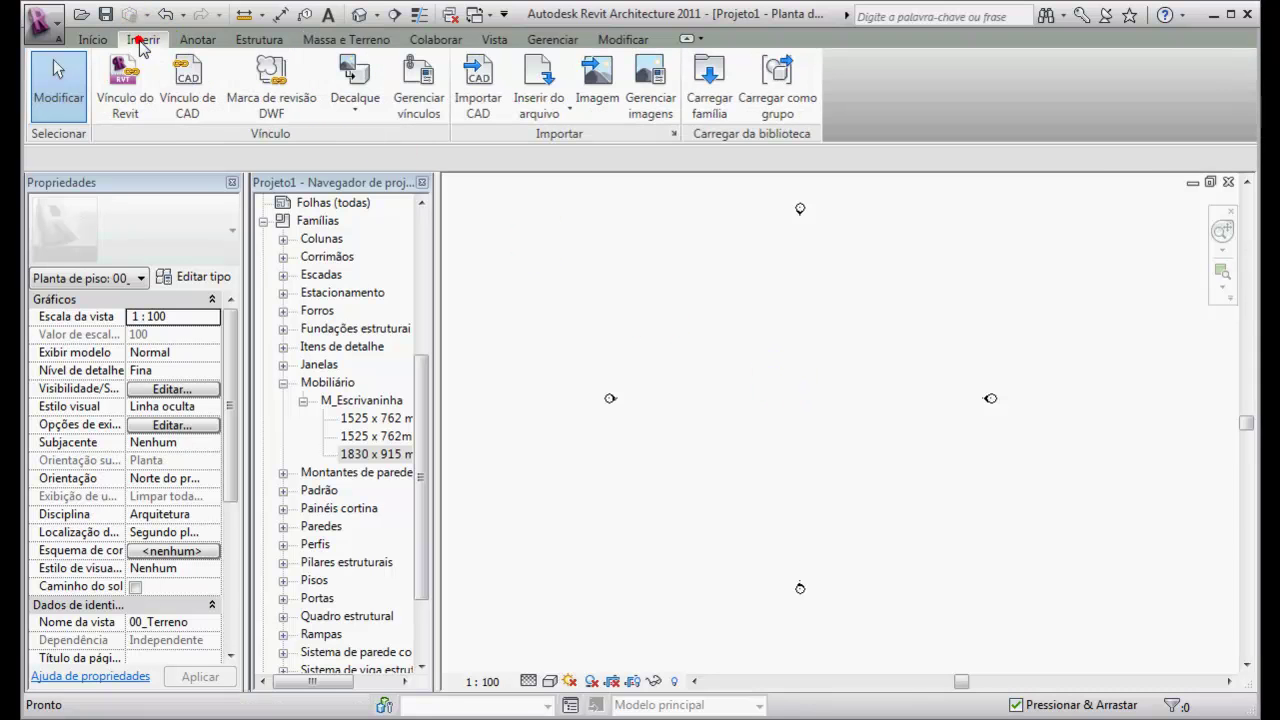
pyautogui.click(481, 97)
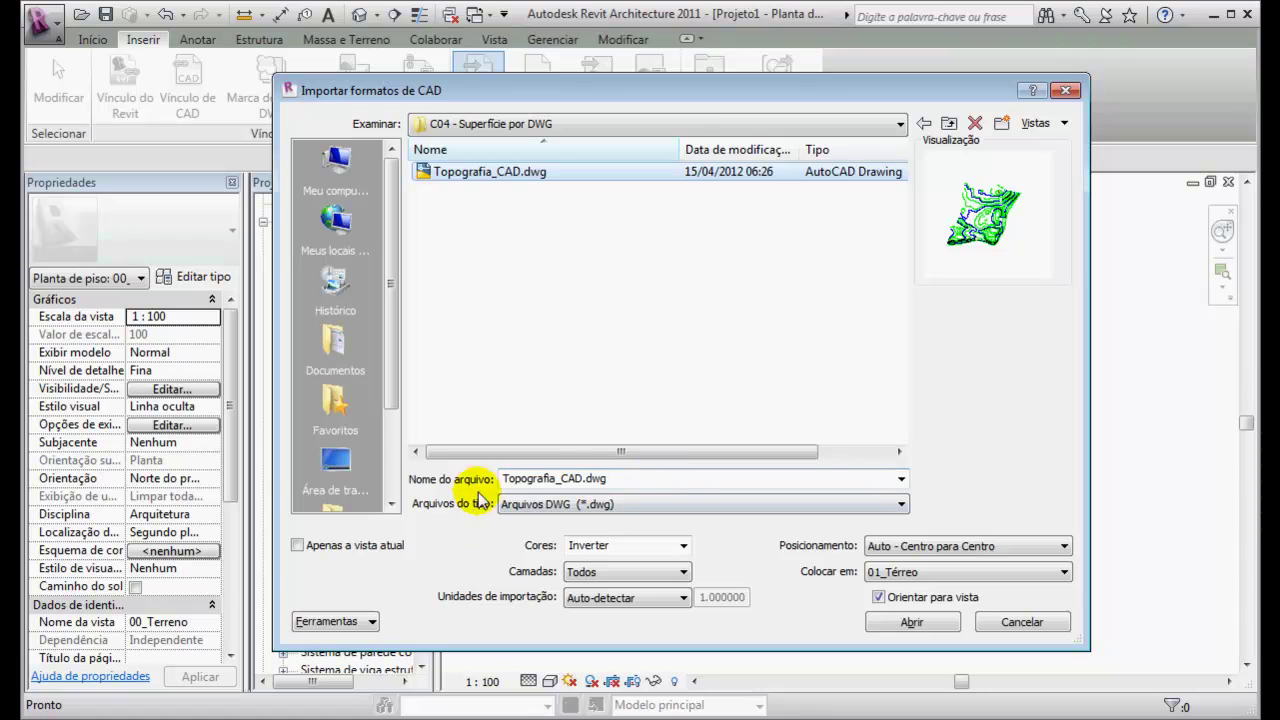
pyautogui.click(901, 505)
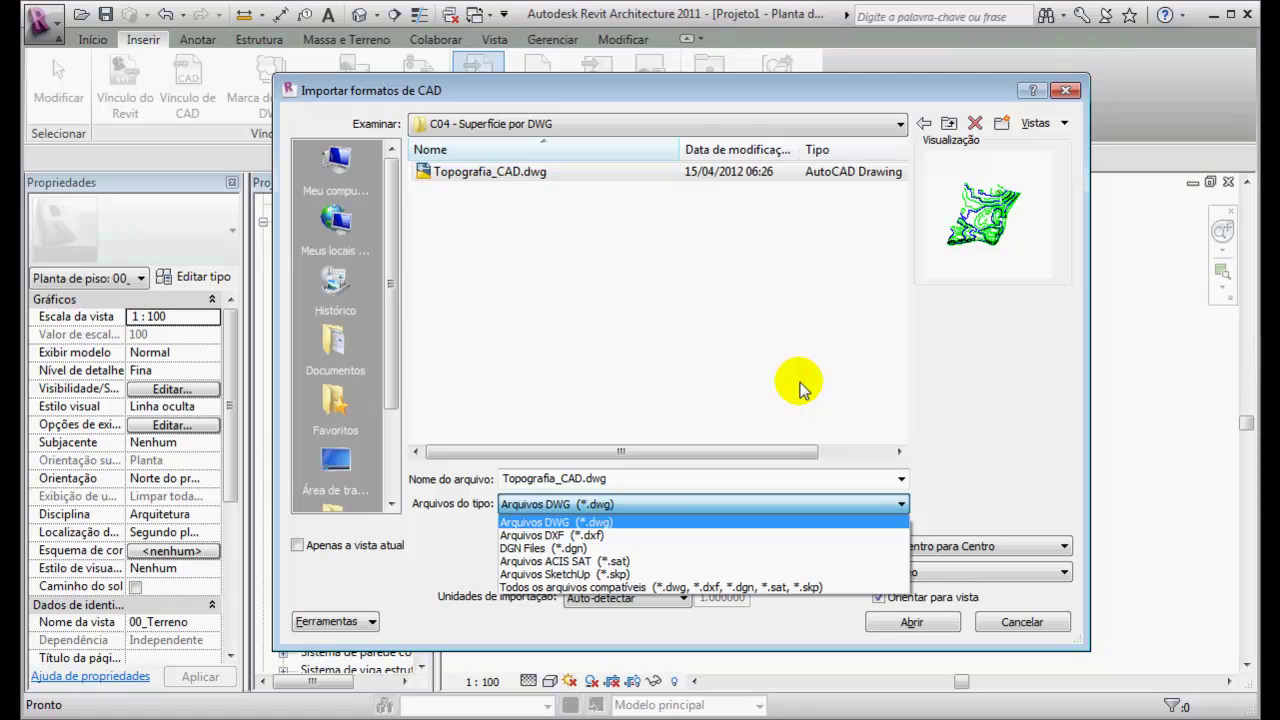
pyautogui.click(487, 172)
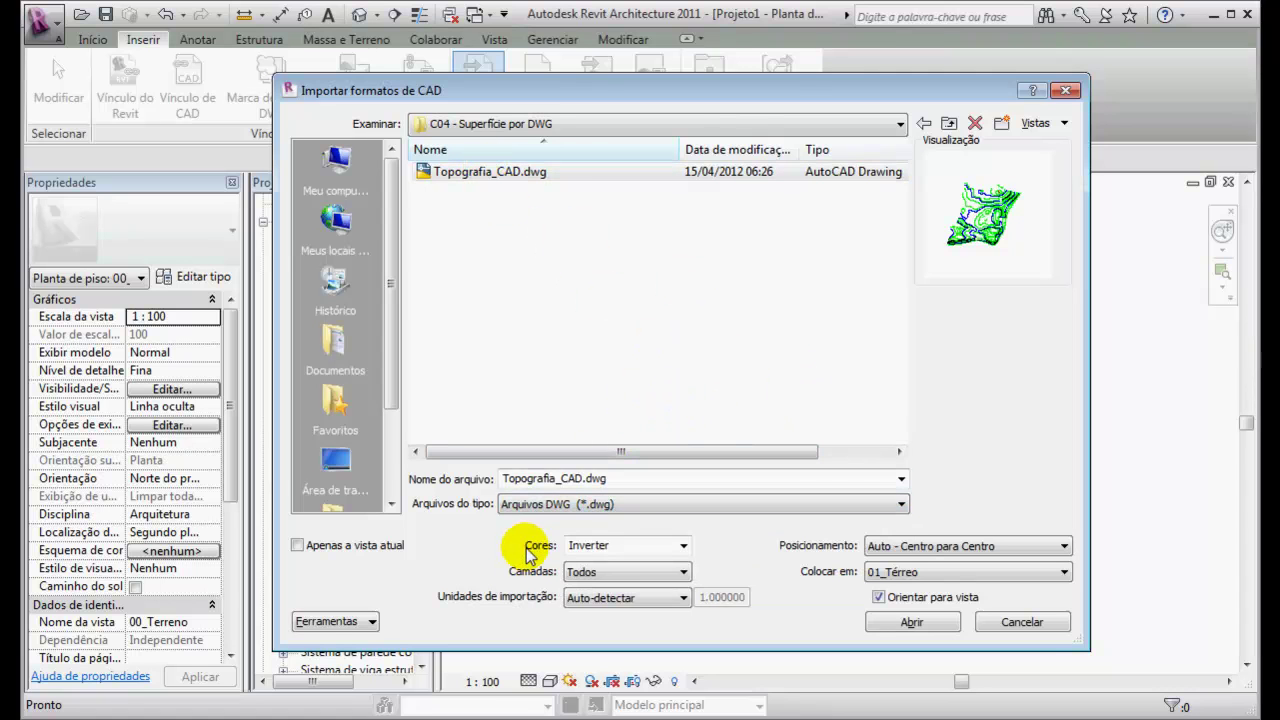
# Step: Review the import's colour options and set its layer option to Especificar
pyautogui.click(685, 547)
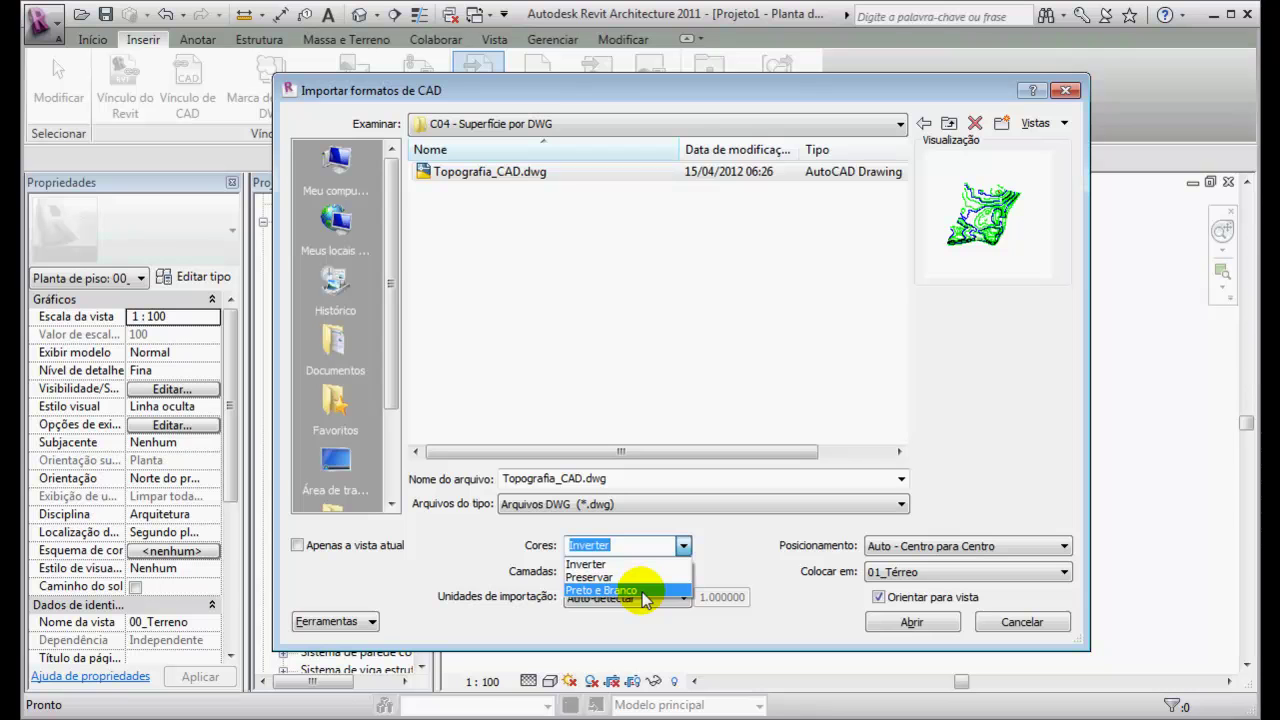
pyautogui.click(685, 545)
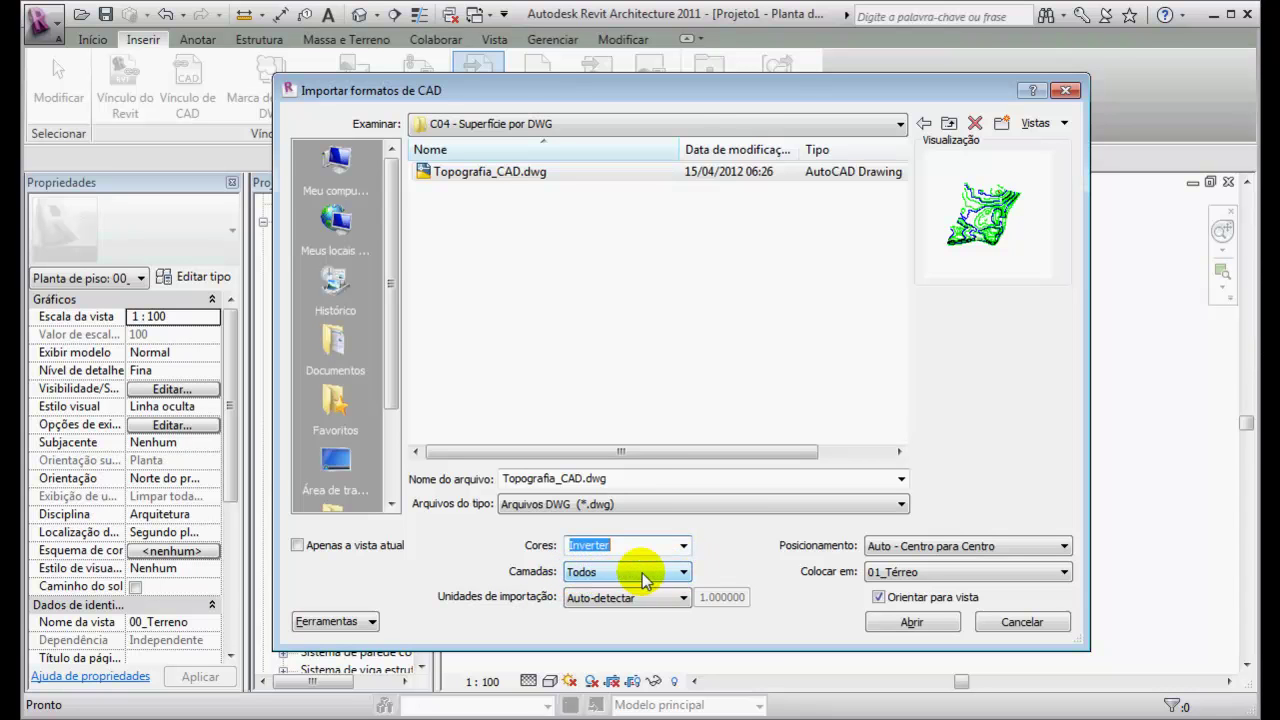
pyautogui.click(684, 572)
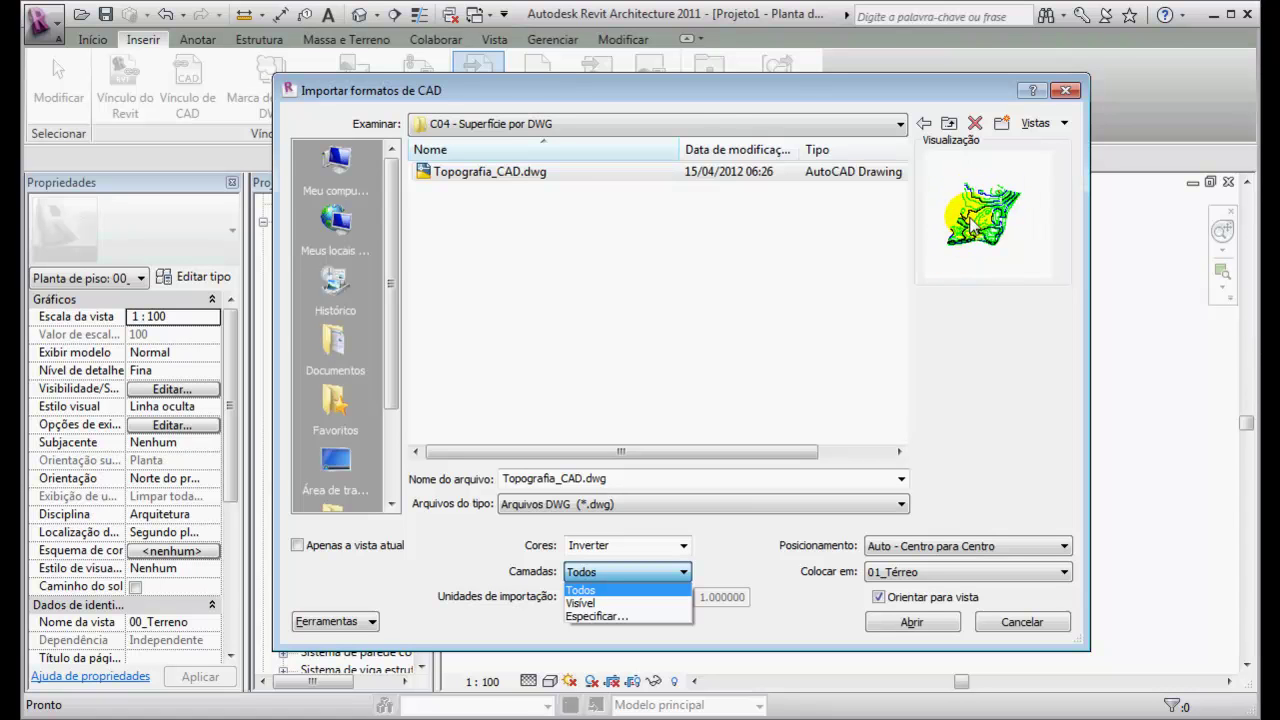
pyautogui.click(619, 617)
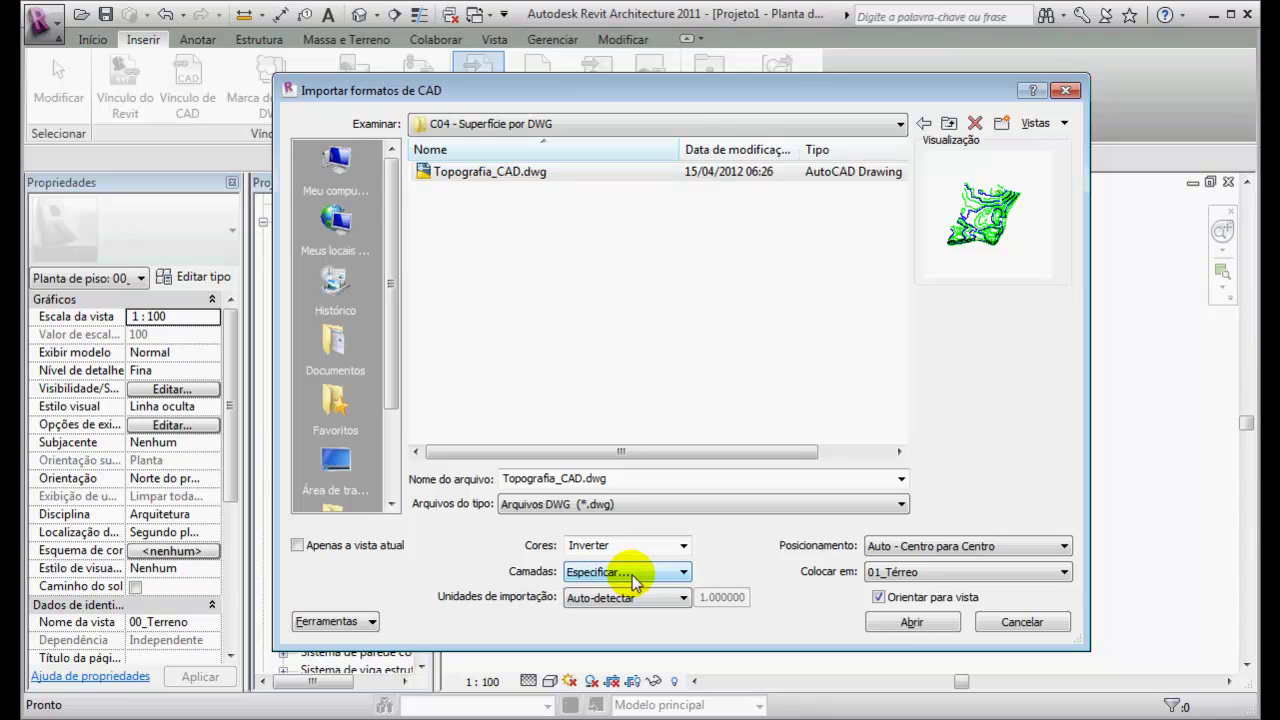
pyautogui.click(910, 624)
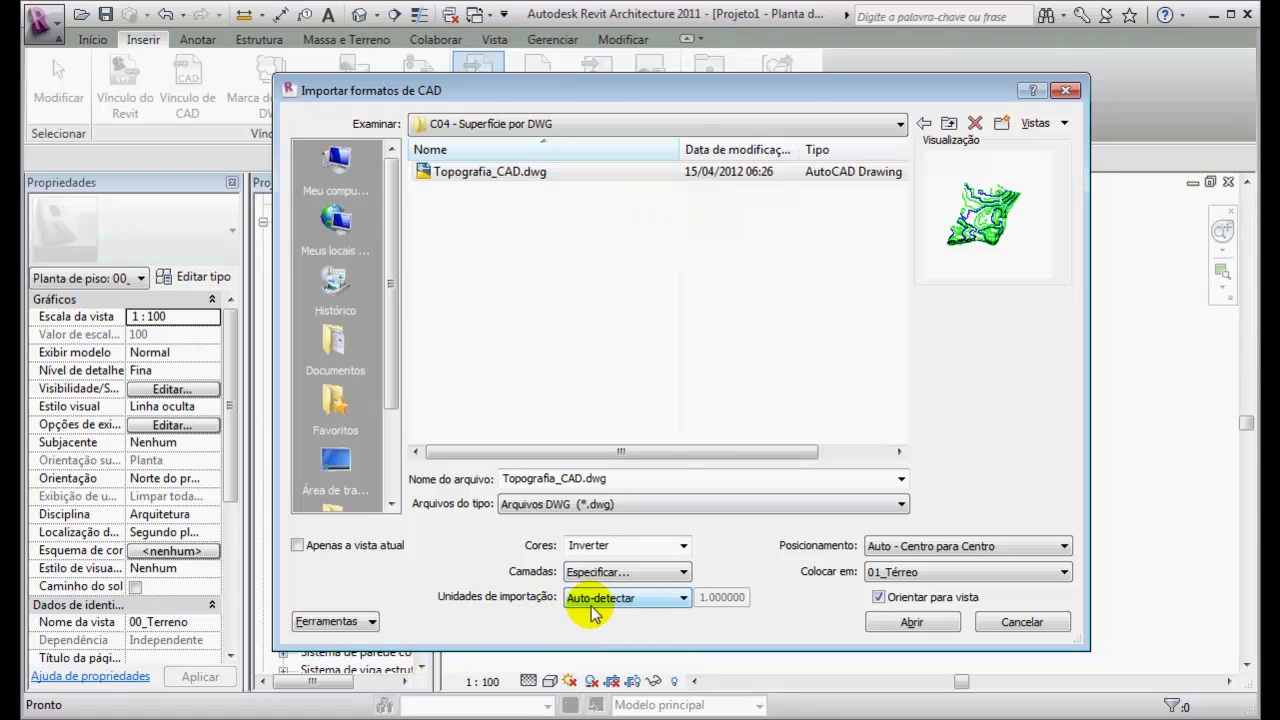
# Step: Set the import units to metro and the positioning to Auto - Origem para Origem
pyautogui.click(686, 598)
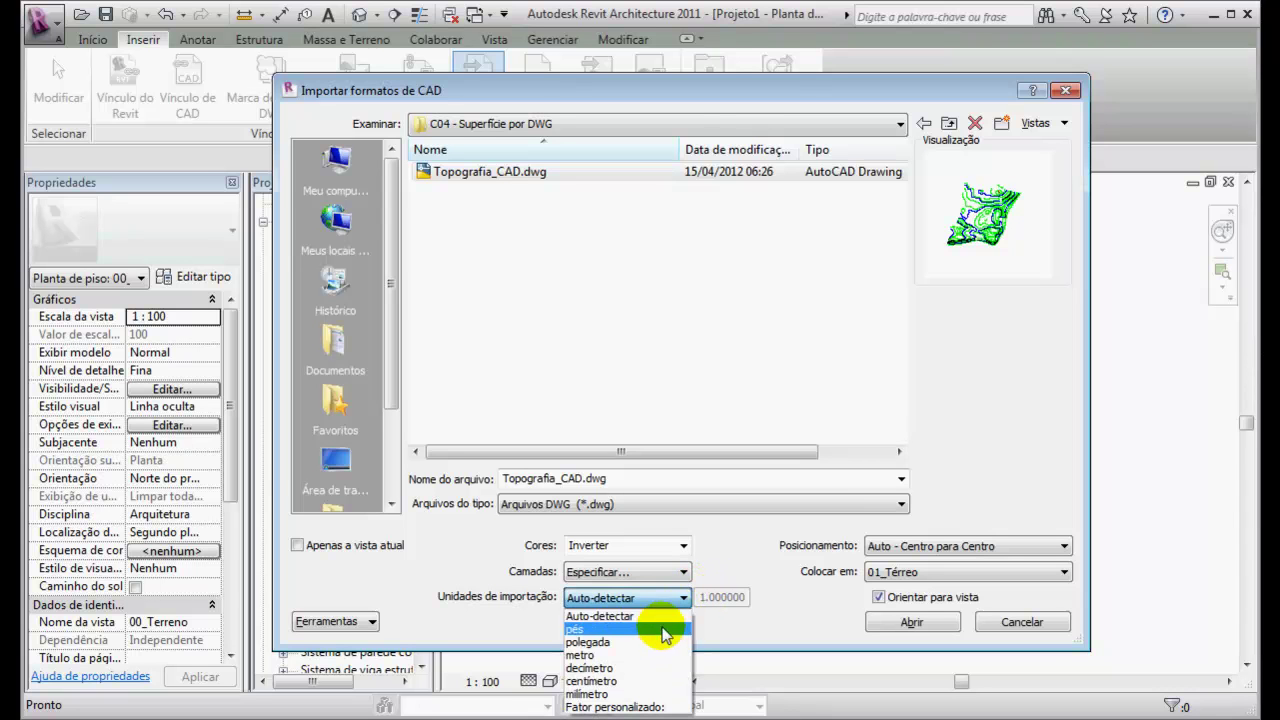
pyautogui.click(610, 657)
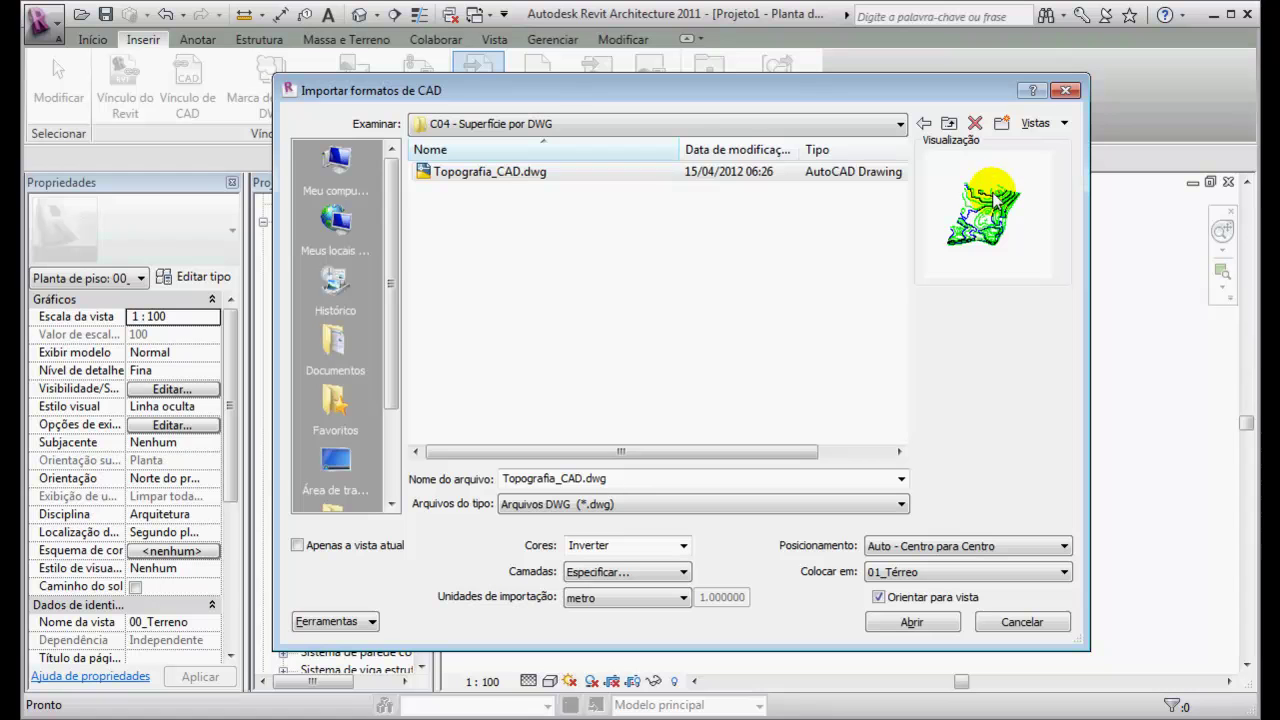
pyautogui.click(1063, 547)
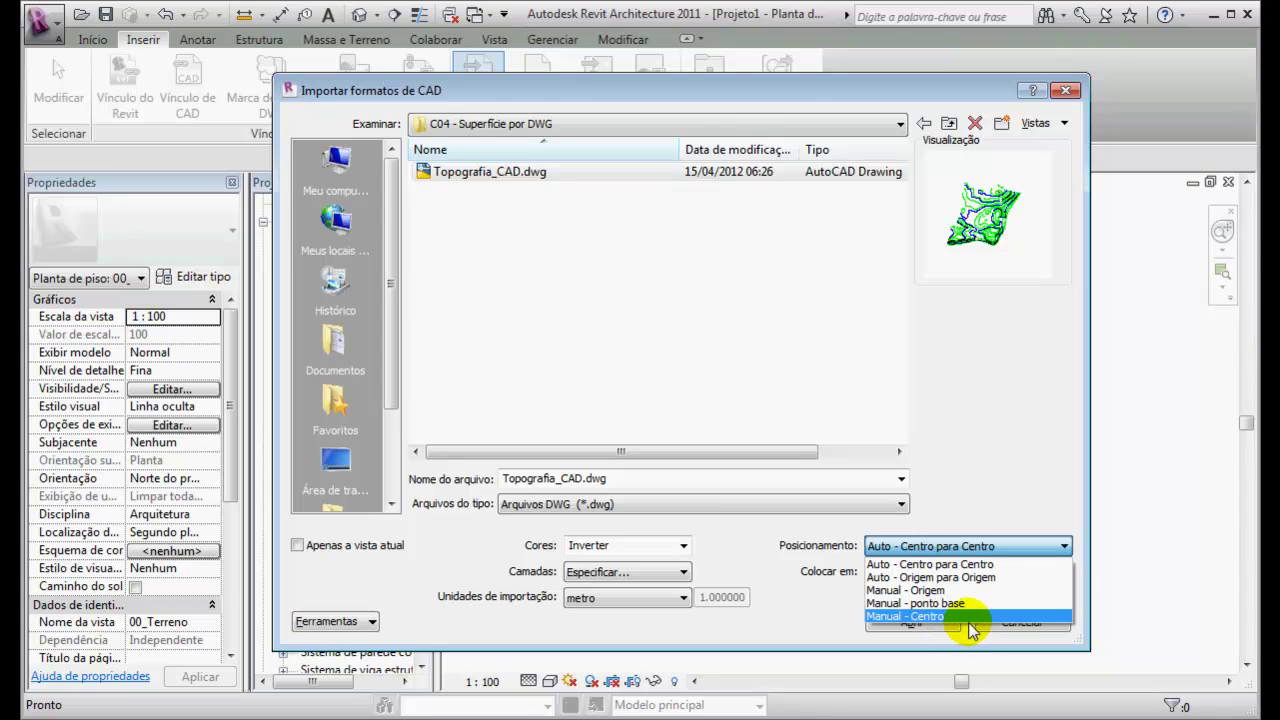
pyautogui.click(1063, 546)
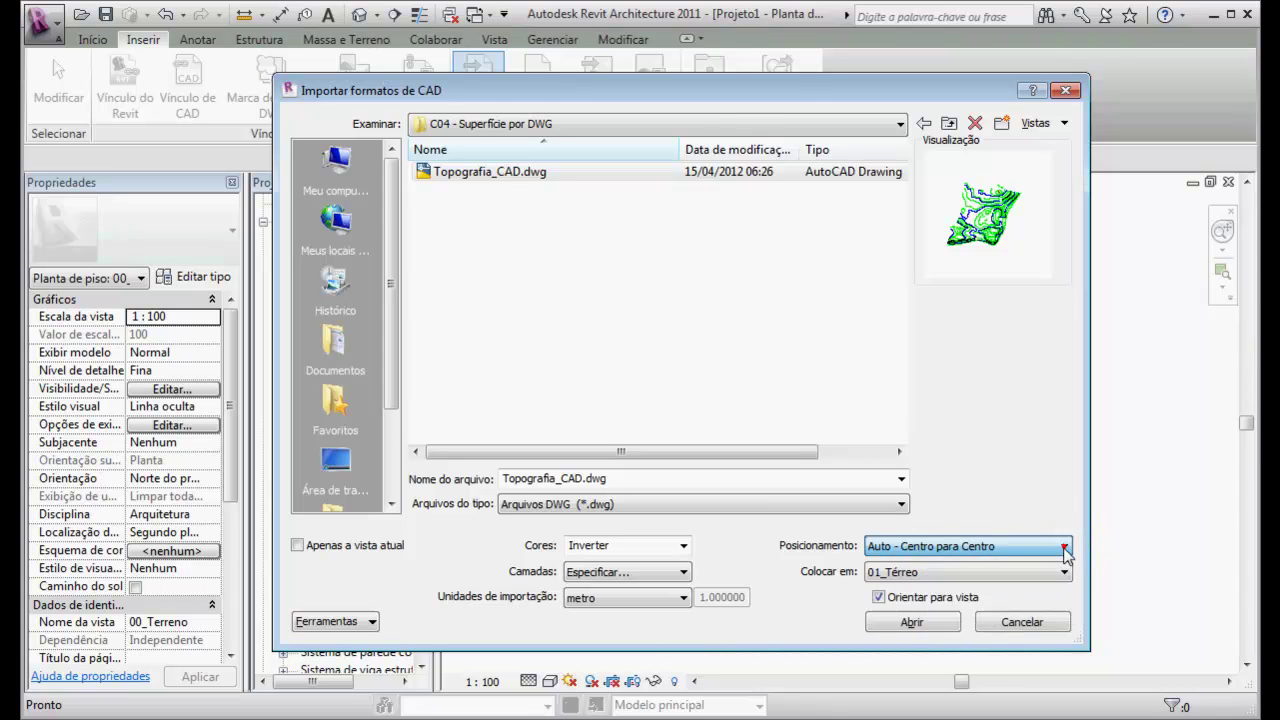
pyautogui.click(1063, 546)
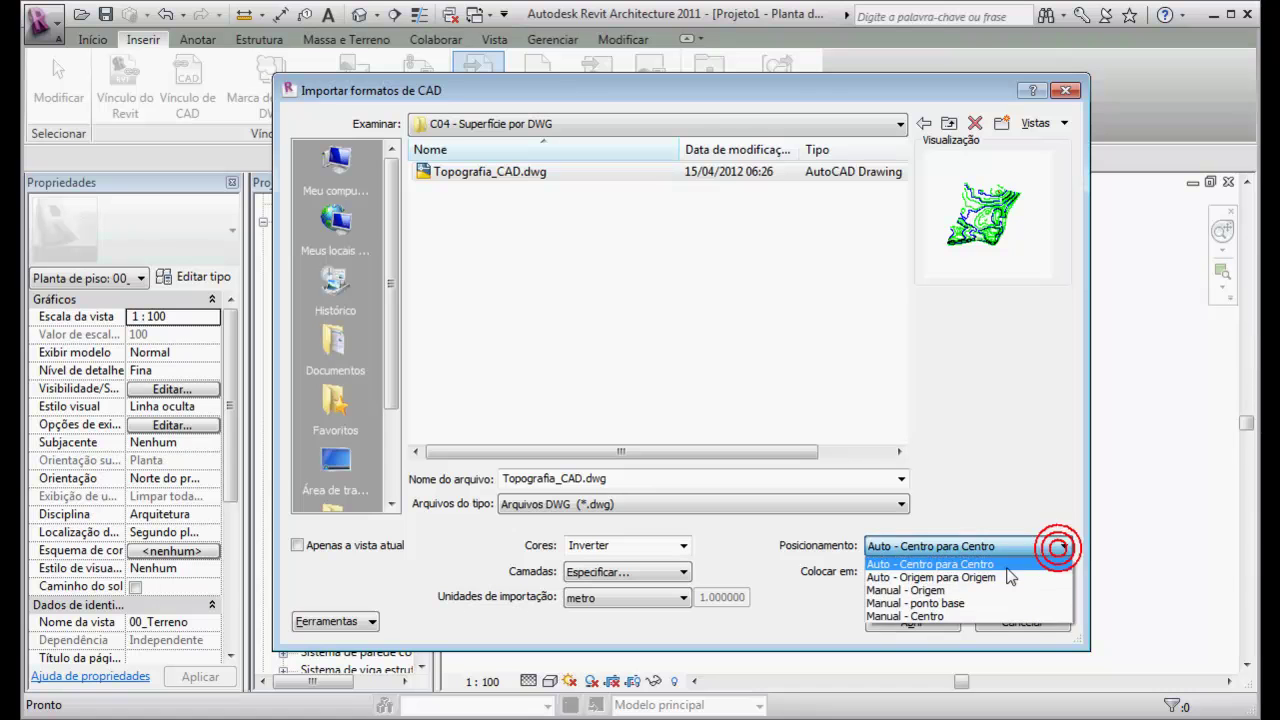
pyautogui.click(953, 575)
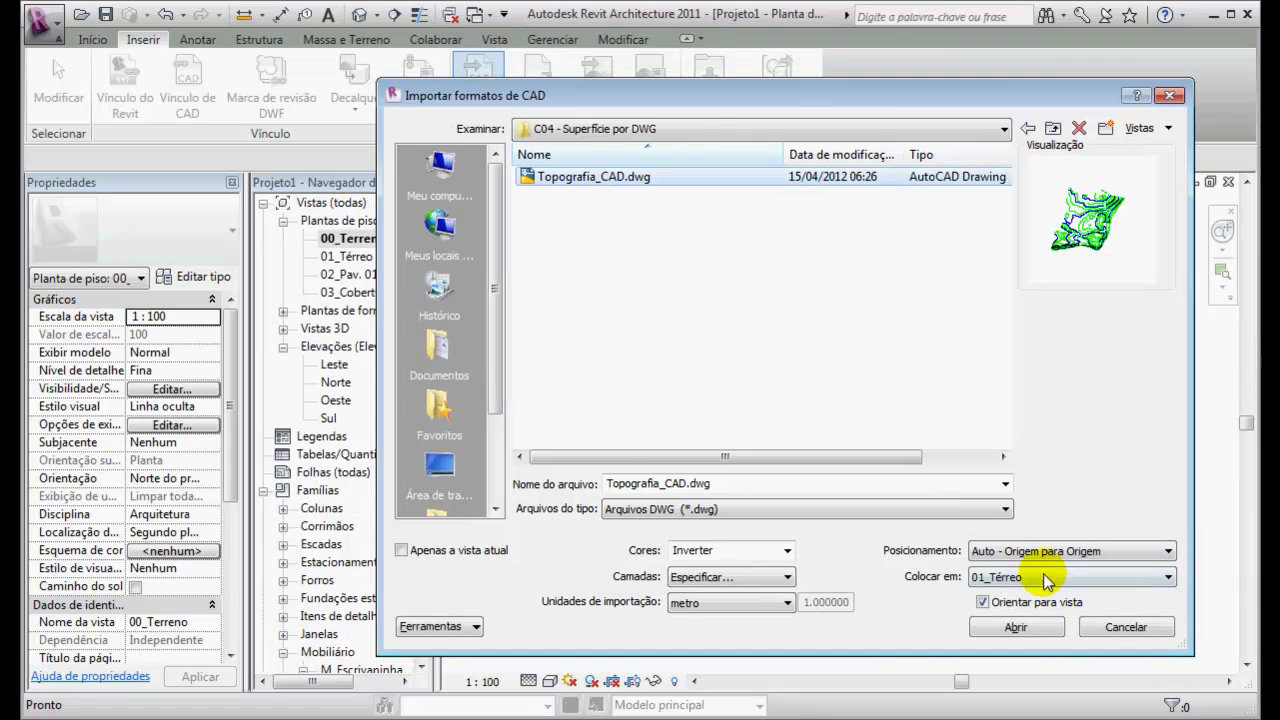
# Step: Set the import colours to Preservar and start importing Topografia_CAD.dwg onto the 01_Térreo level
pyautogui.click(1168, 577)
pyautogui.click(1170, 578)
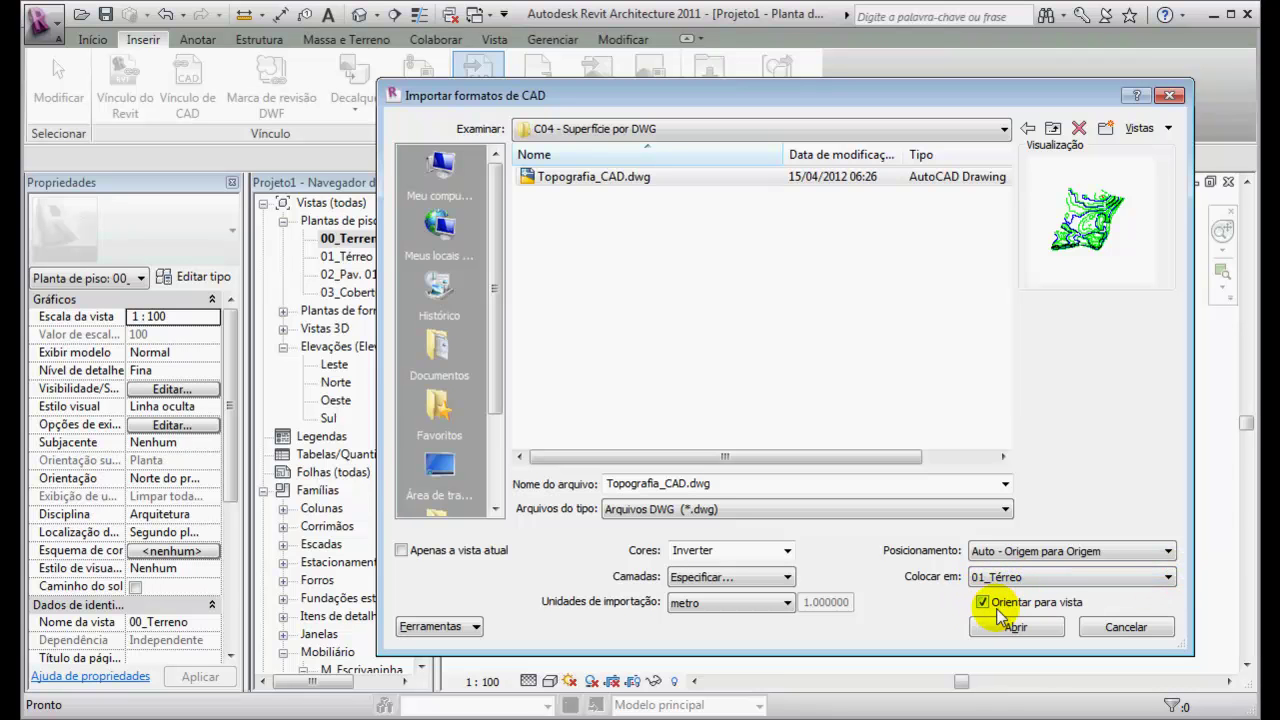
pyautogui.click(475, 626)
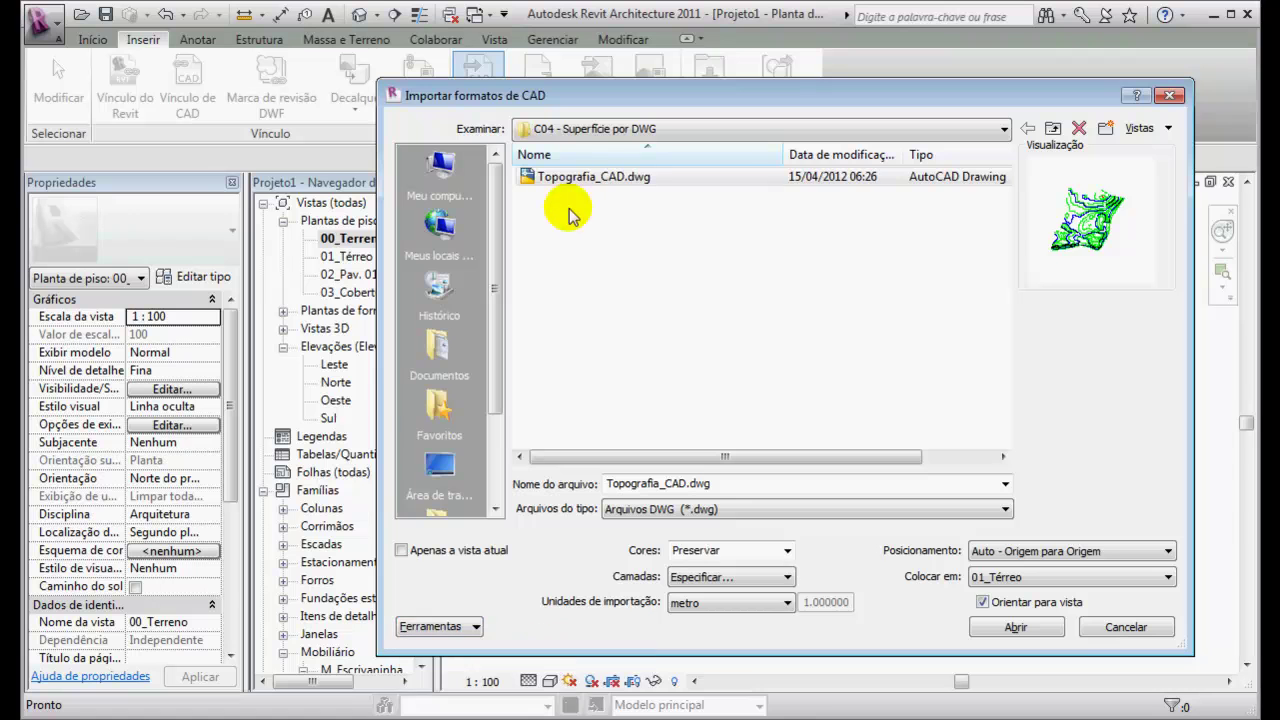
pyautogui.click(548, 176)
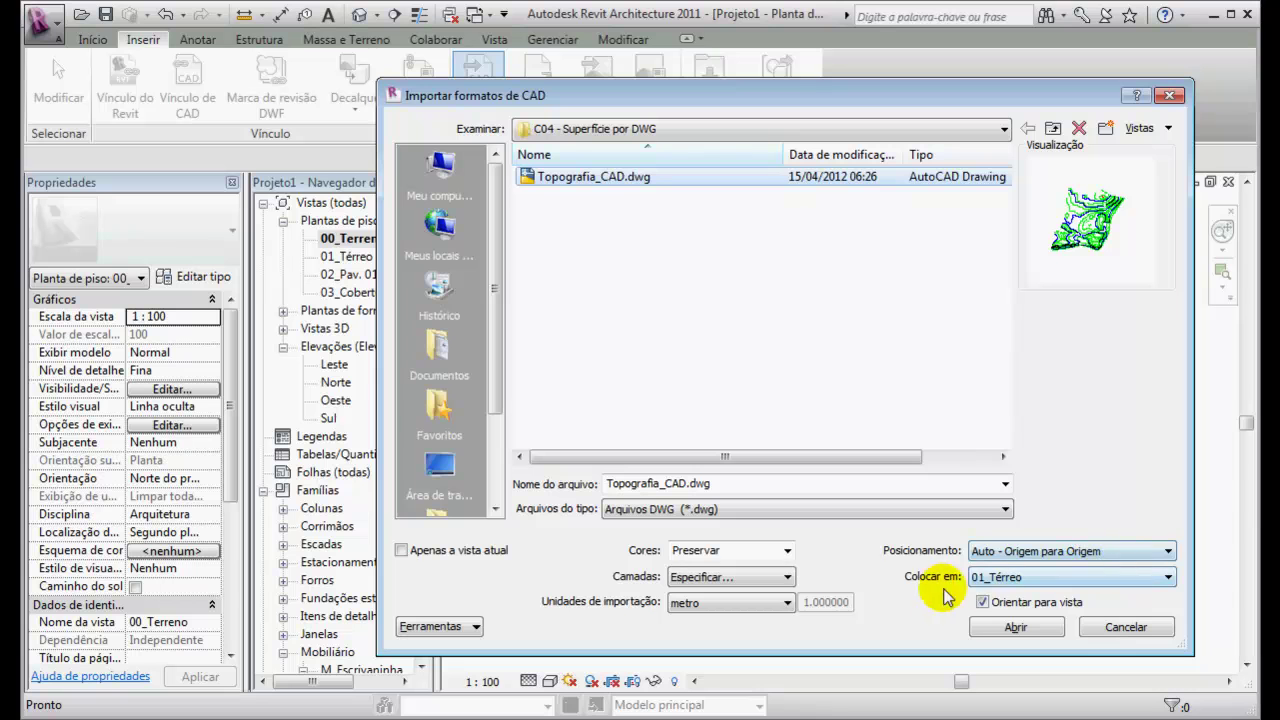
pyautogui.click(1168, 580)
pyautogui.click(1168, 580)
pyautogui.click(1168, 580)
pyautogui.click(1168, 580)
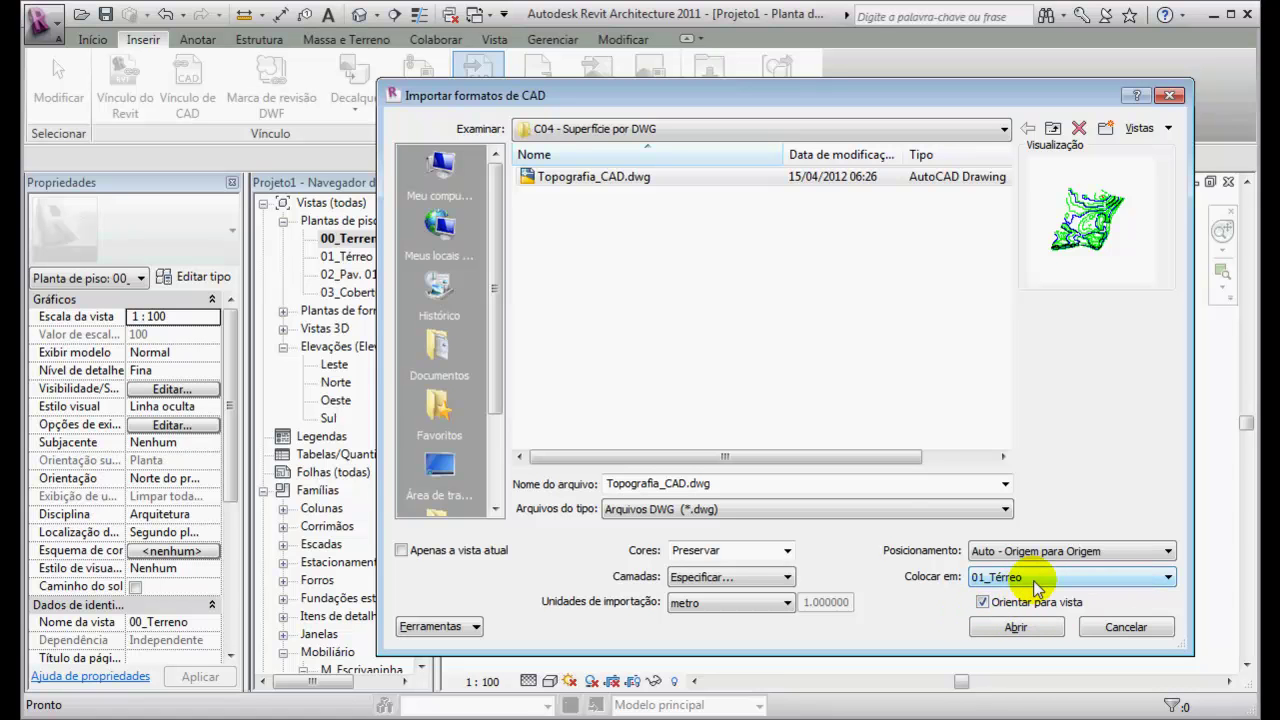
pyautogui.click(1015, 628)
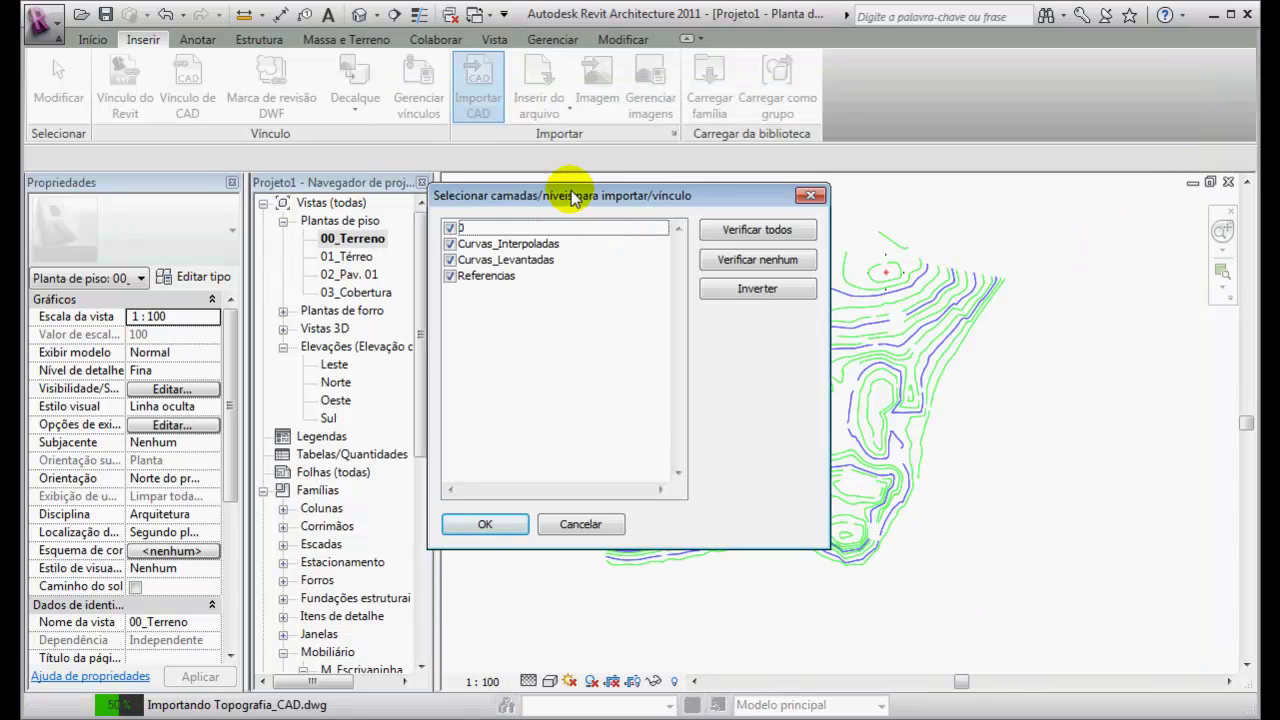
# Step: Exclude the layers 0 and Referencias and import only Curvas_Interpoladas and Curvas_Levantadas
pyautogui.moveTo(586, 199); pyautogui.dragTo(750, 197)
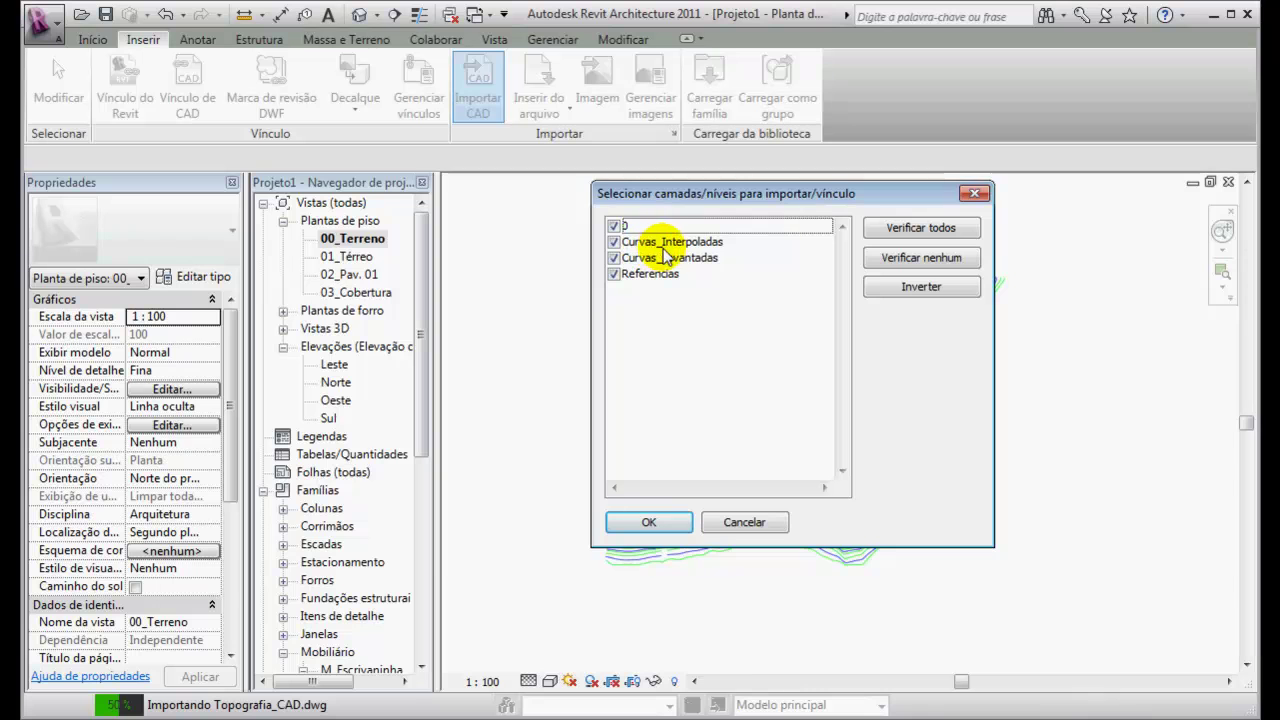
pyautogui.moveTo(778, 196); pyautogui.dragTo(442, 224)
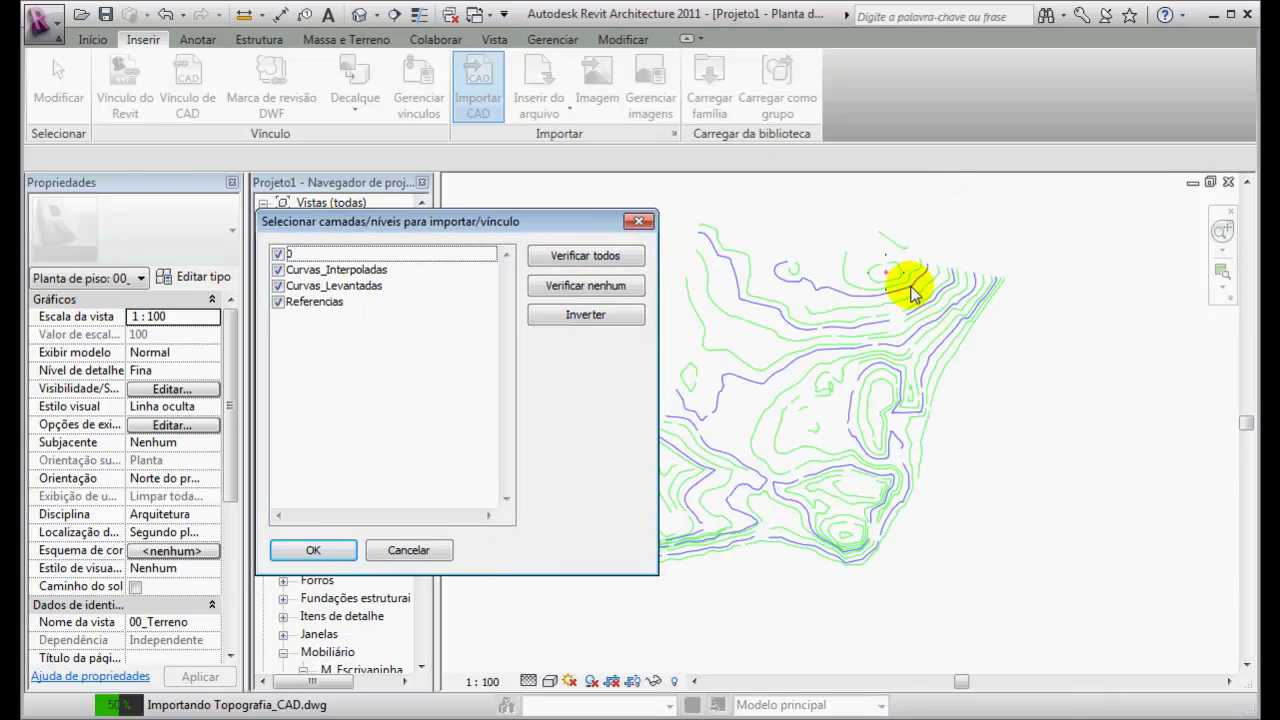
pyautogui.click(279, 254)
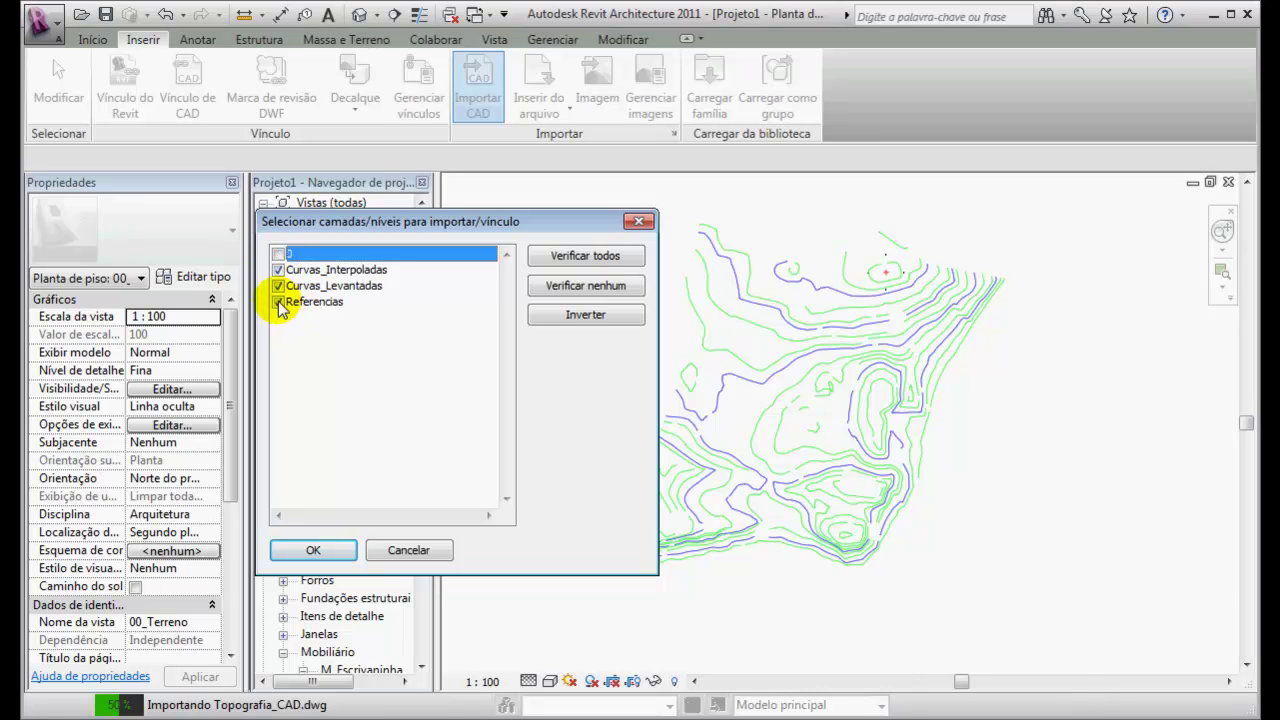
pyautogui.click(279, 302)
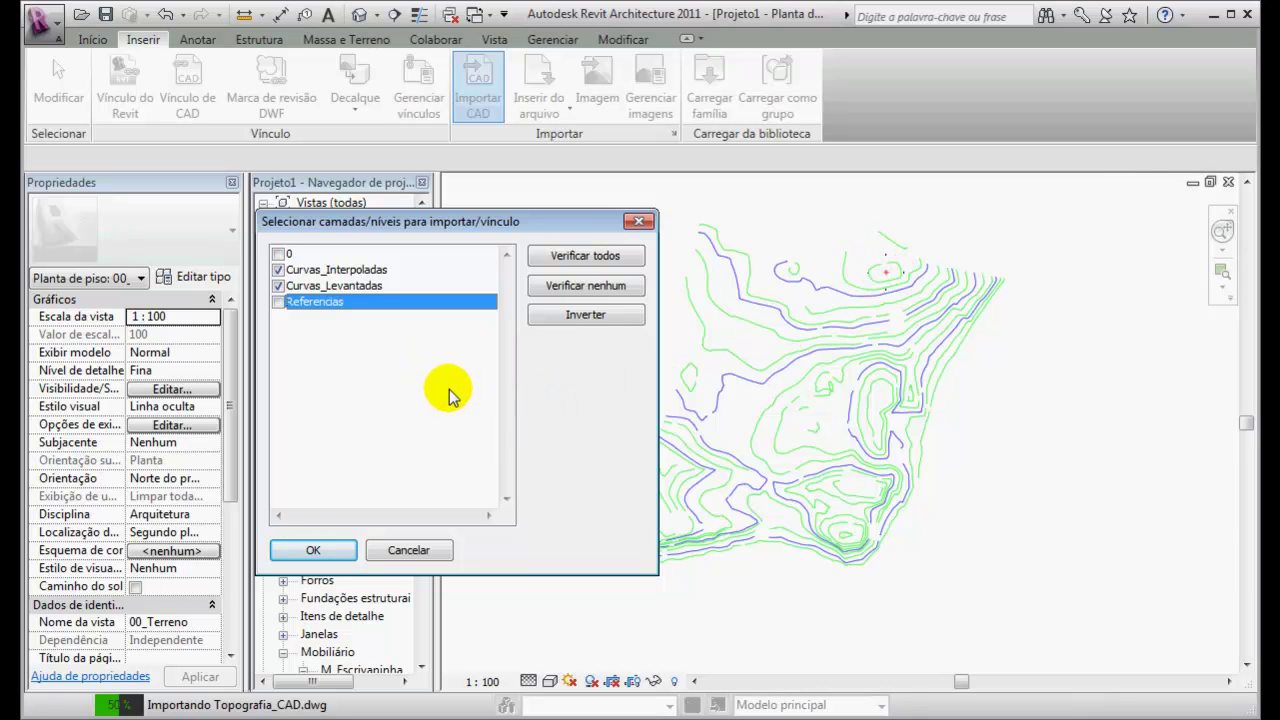
pyautogui.click(313, 551)
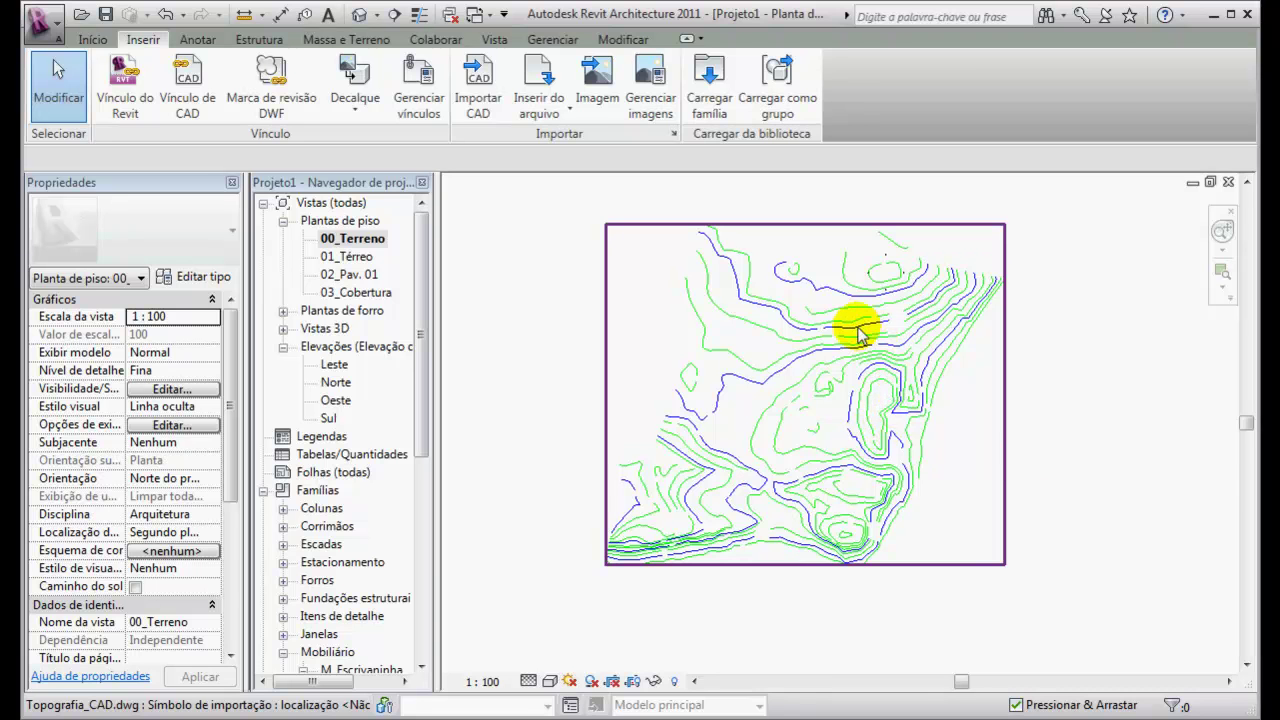
# Step: Inspect the imported contour drawing in plan and in the default 3D view, and return to the 00_Terreno plan
pyautogui.click(855, 333)
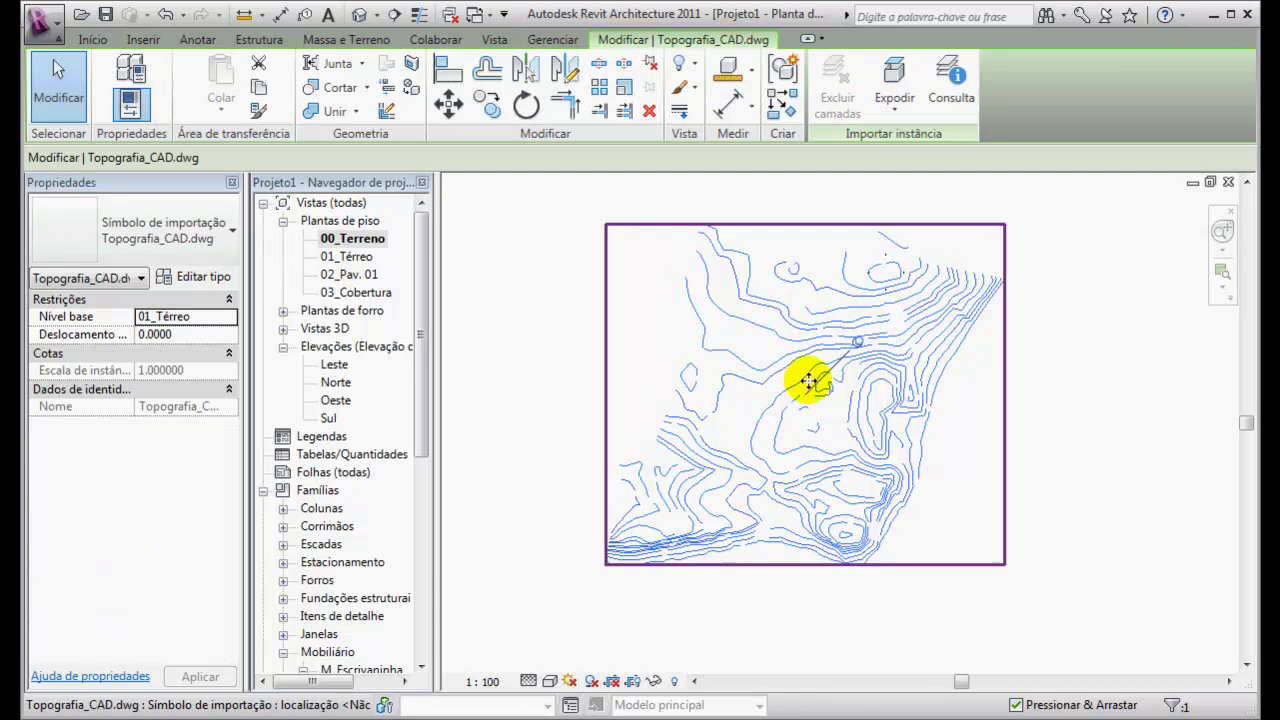
pyautogui.click(1020, 240)
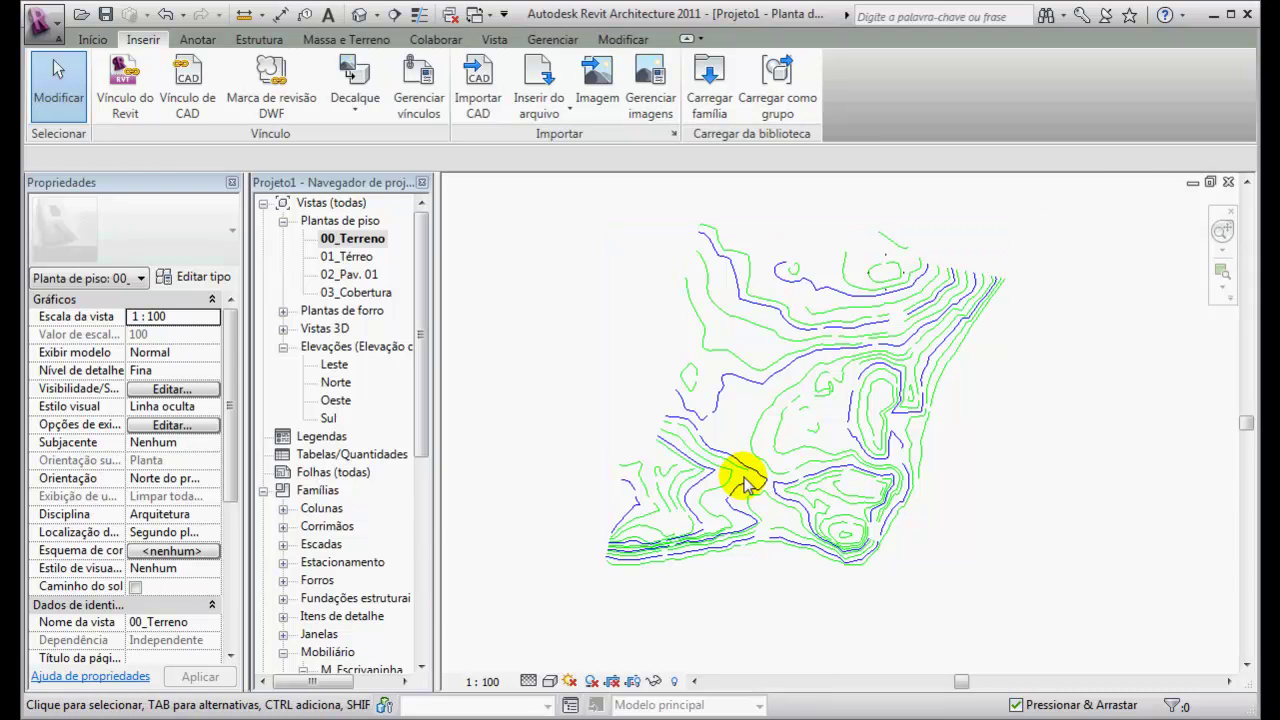
pyautogui.click(910, 396)
pyautogui.click(370, 18)
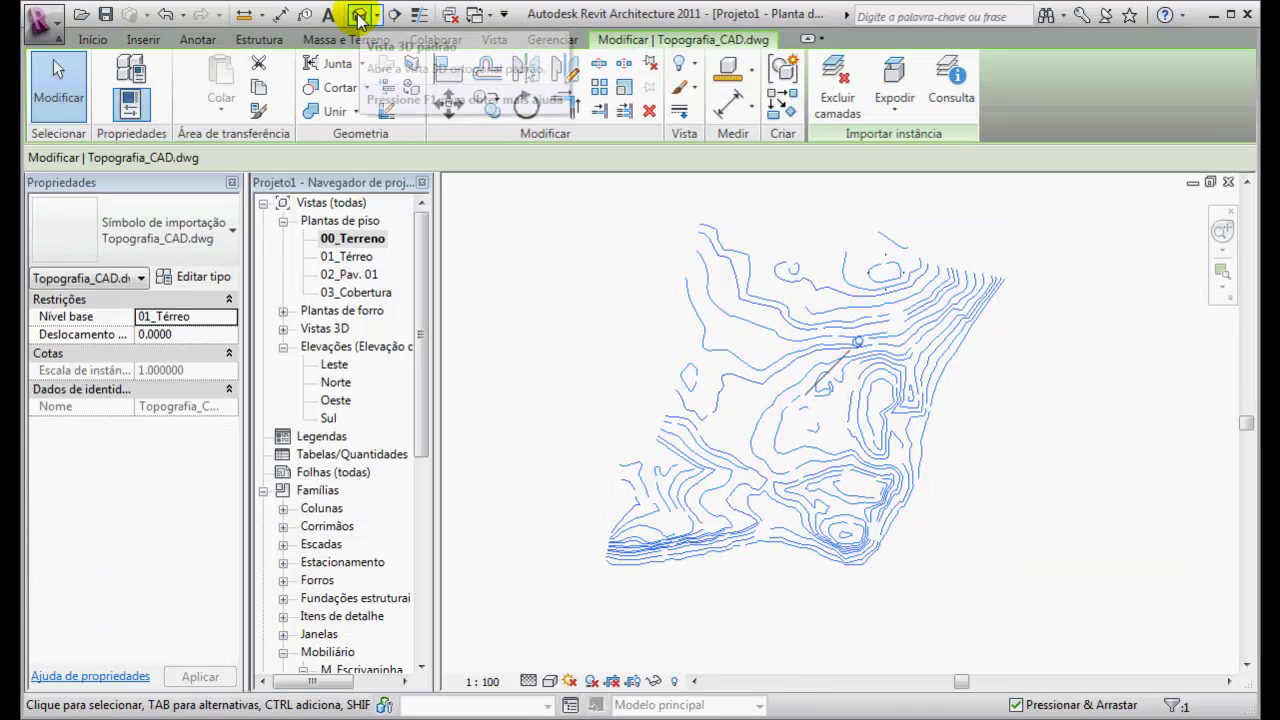
pyautogui.keyDown('shift'); pyautogui.moveTo(780, 390); pyautogui.dragTo(580, 274, button='middle'); pyautogui.keyUp('shift')
pyautogui.doubleClick(350, 238)
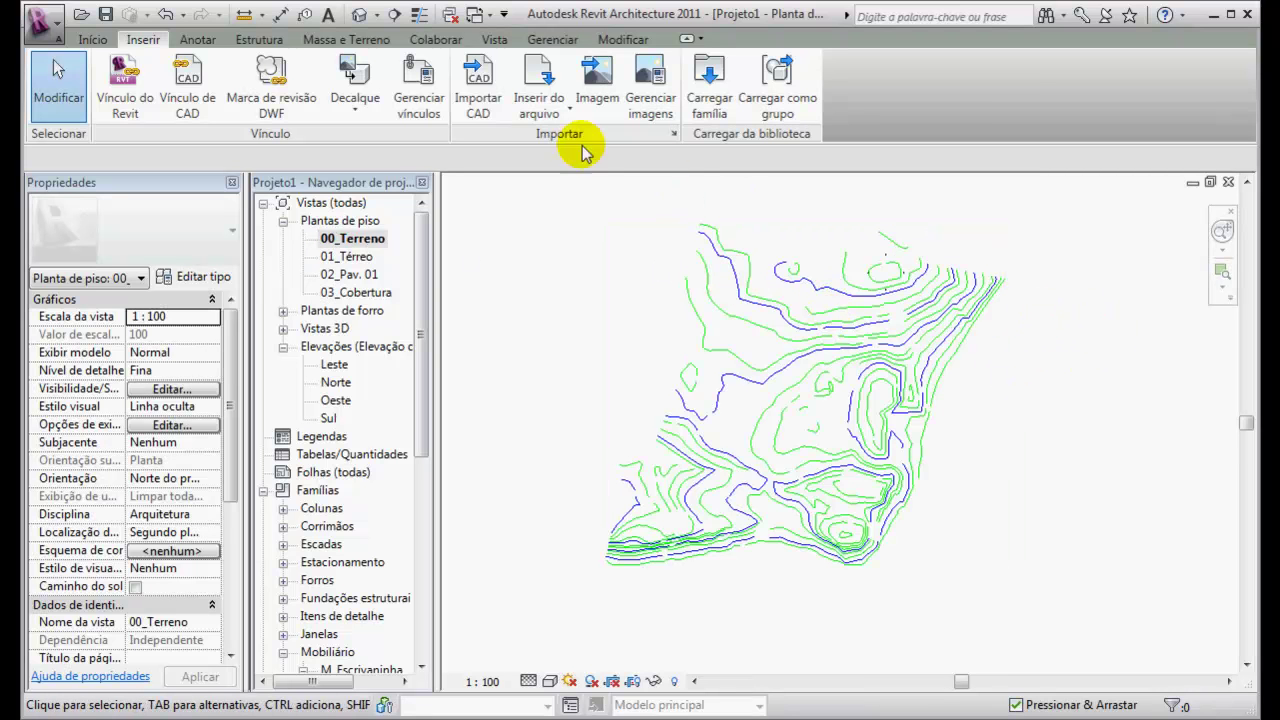
# Step: Generate a topographic surface from the imported Topografia_CAD.dwg instance, using points from the Curvas_Interpoladas and Curvas_Levantadas layers
pyautogui.click(347, 42)
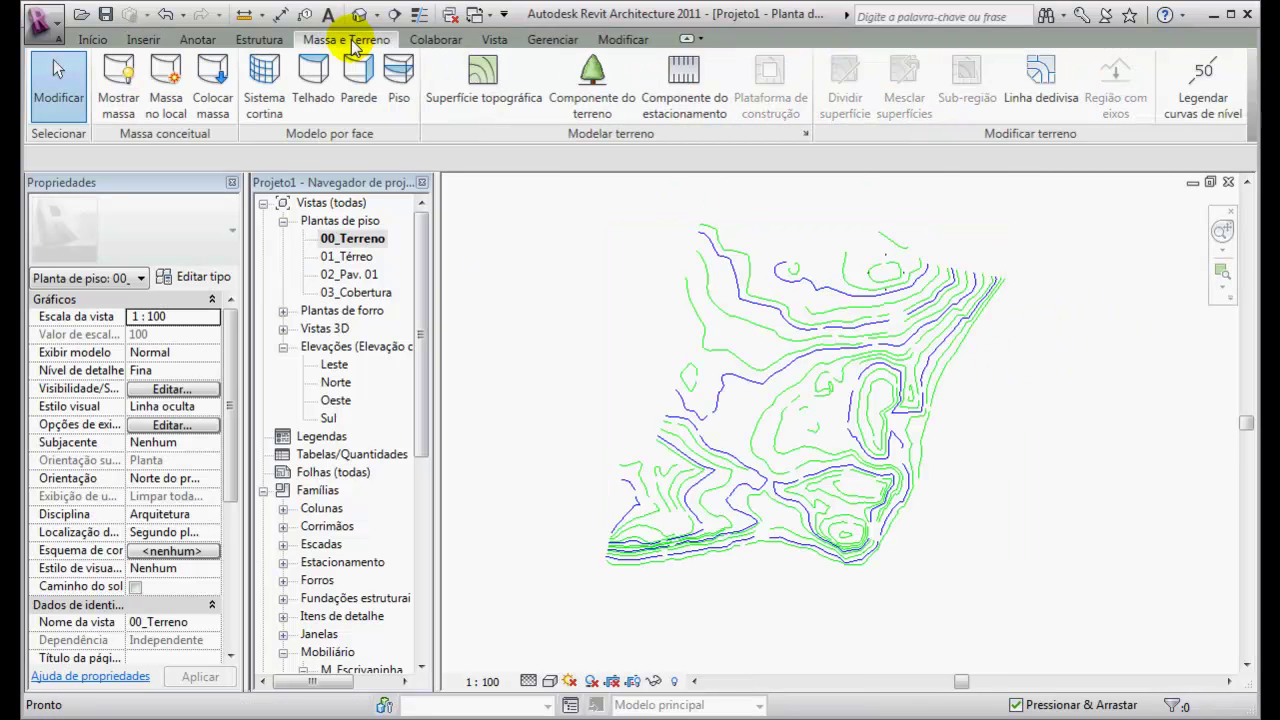
pyautogui.click(490, 80)
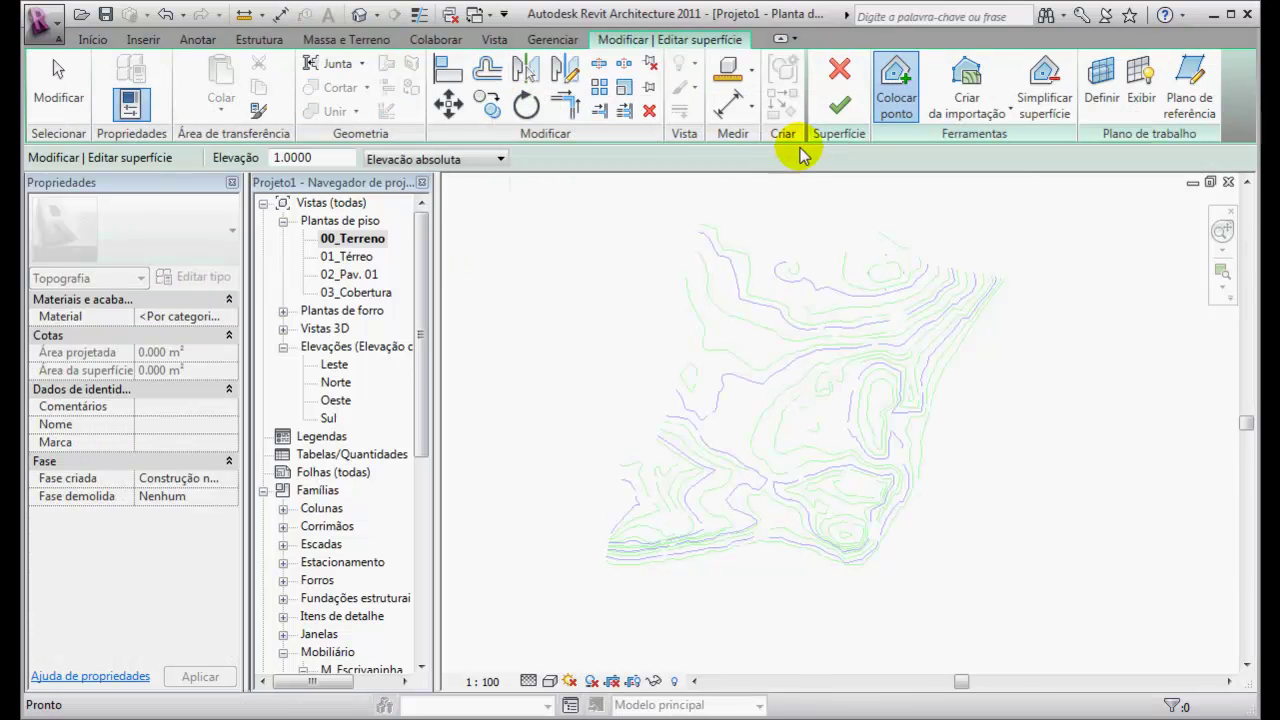
pyautogui.click(970, 110)
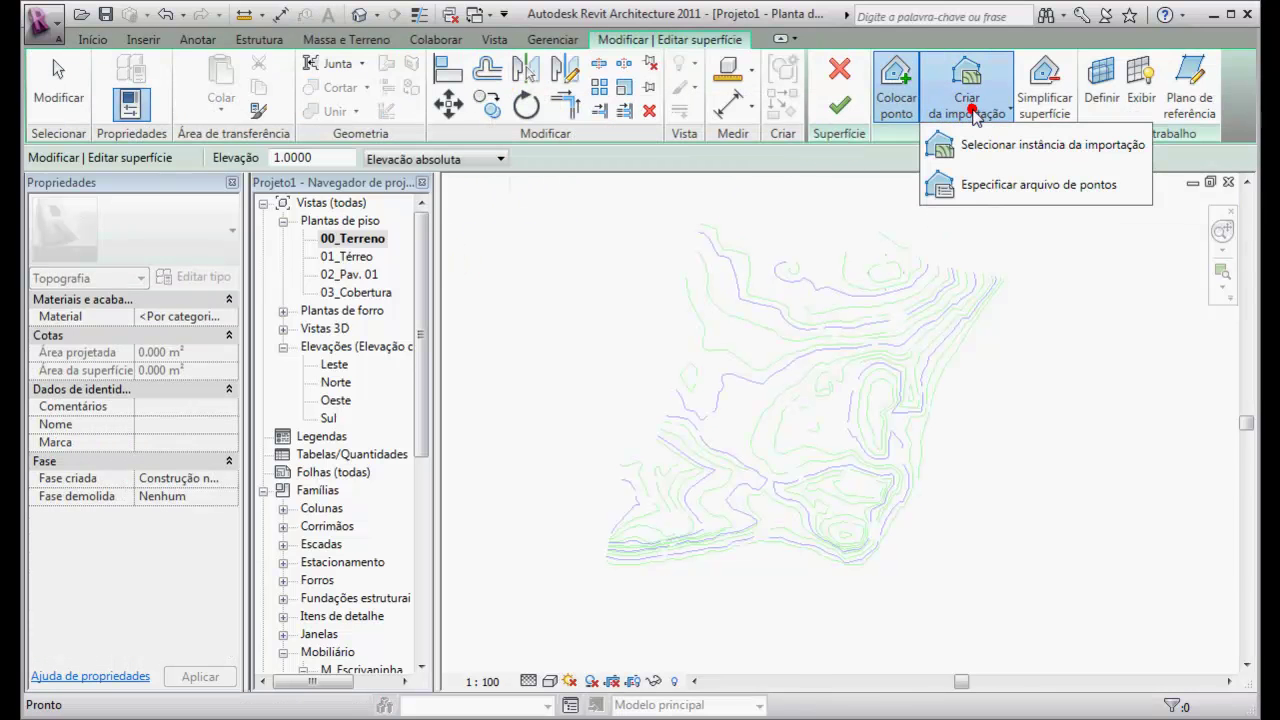
pyautogui.click(1060, 150)
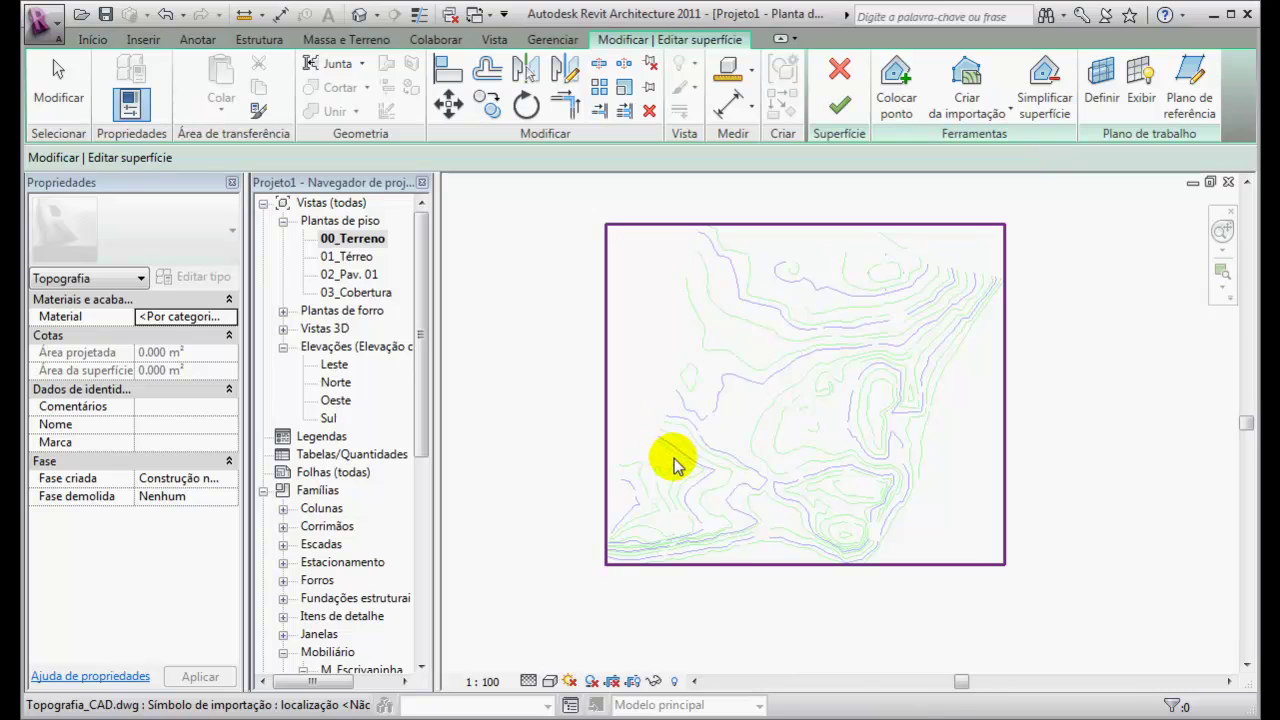
pyautogui.click(631, 523)
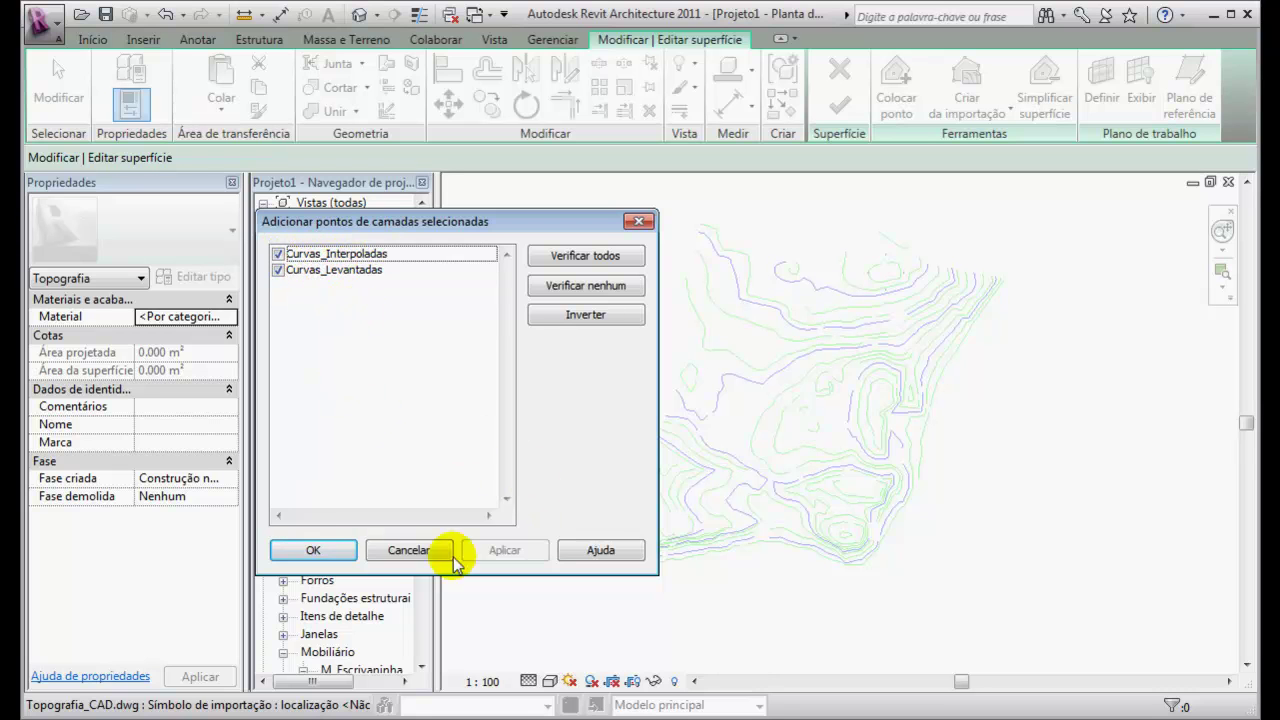
pyautogui.click(313, 550)
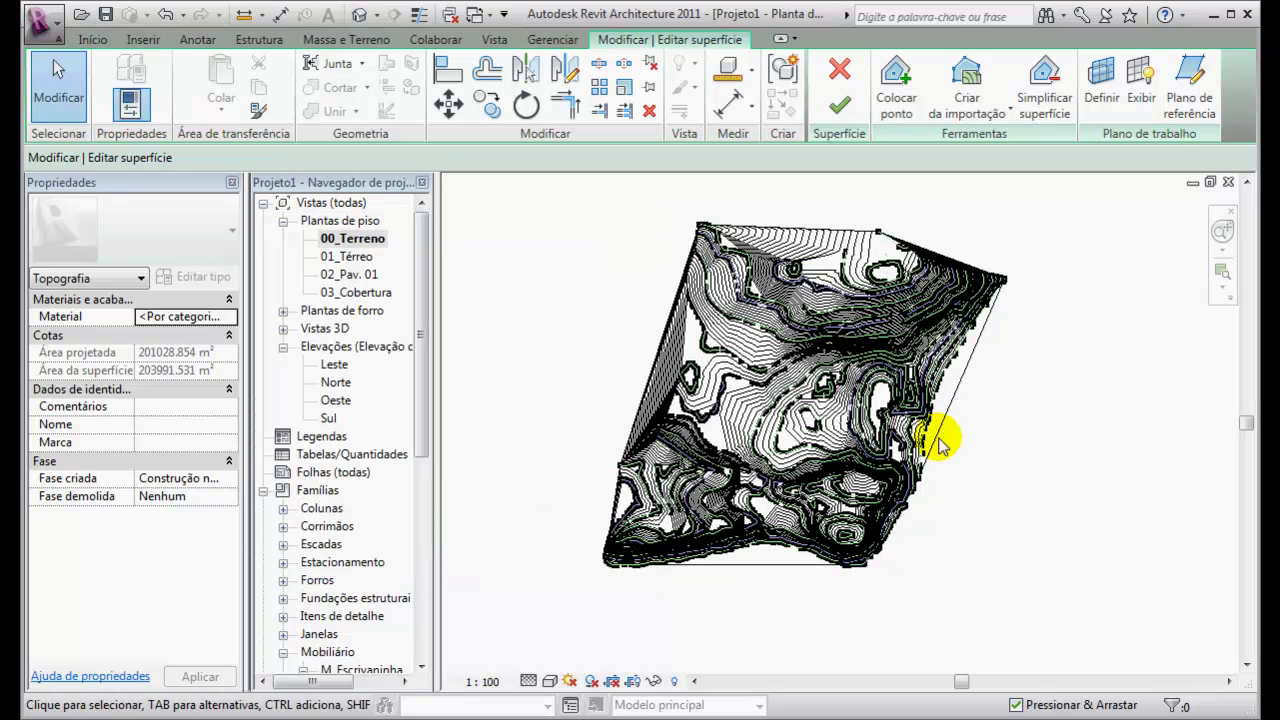
# Step: In the terrain settings, set the additional contours' increment to 0.5 and apply the change
pyautogui.scroll(5, 778, 512)
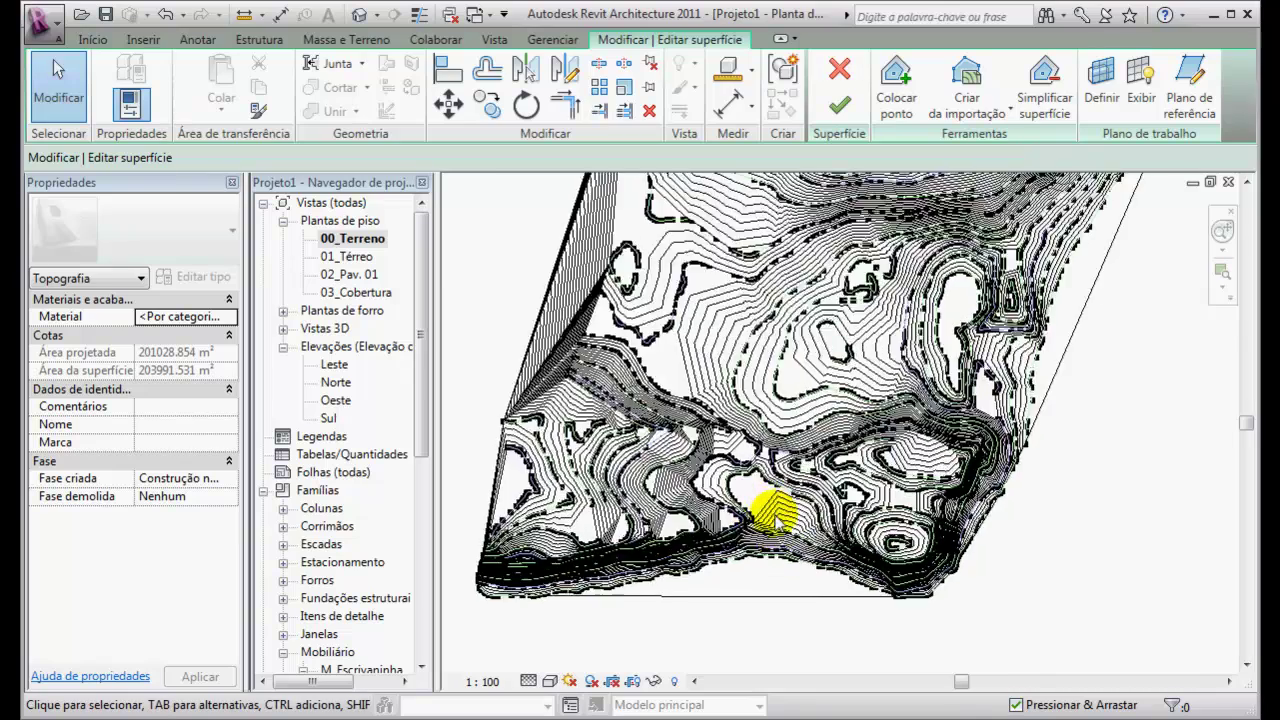
pyautogui.scroll(-5, 815, 445)
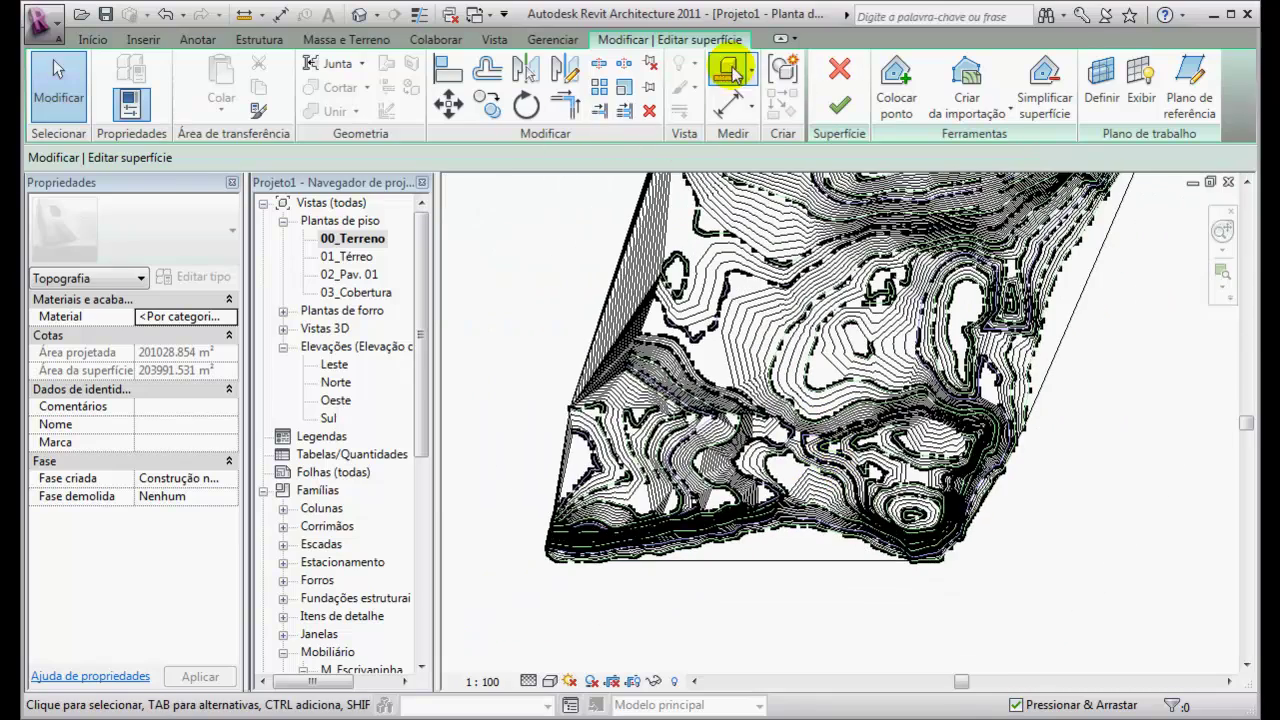
pyautogui.click(330, 40)
pyautogui.click(805, 135)
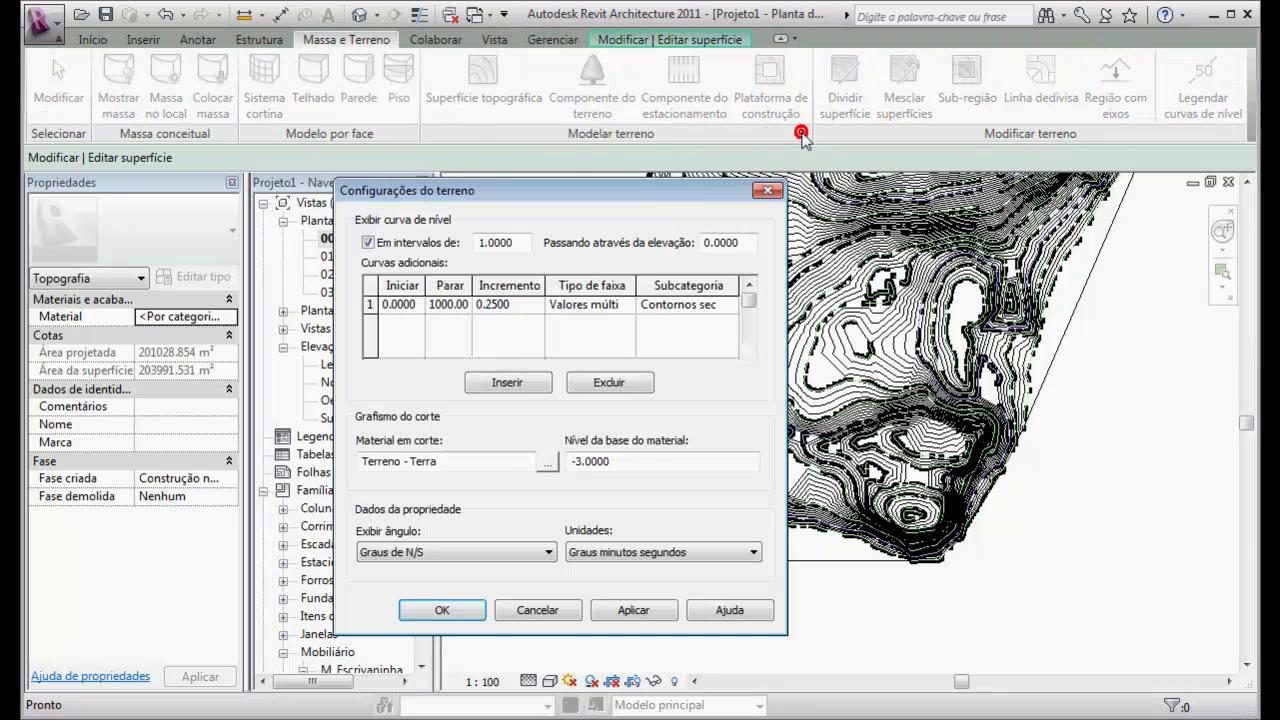
pyautogui.click(489, 314)
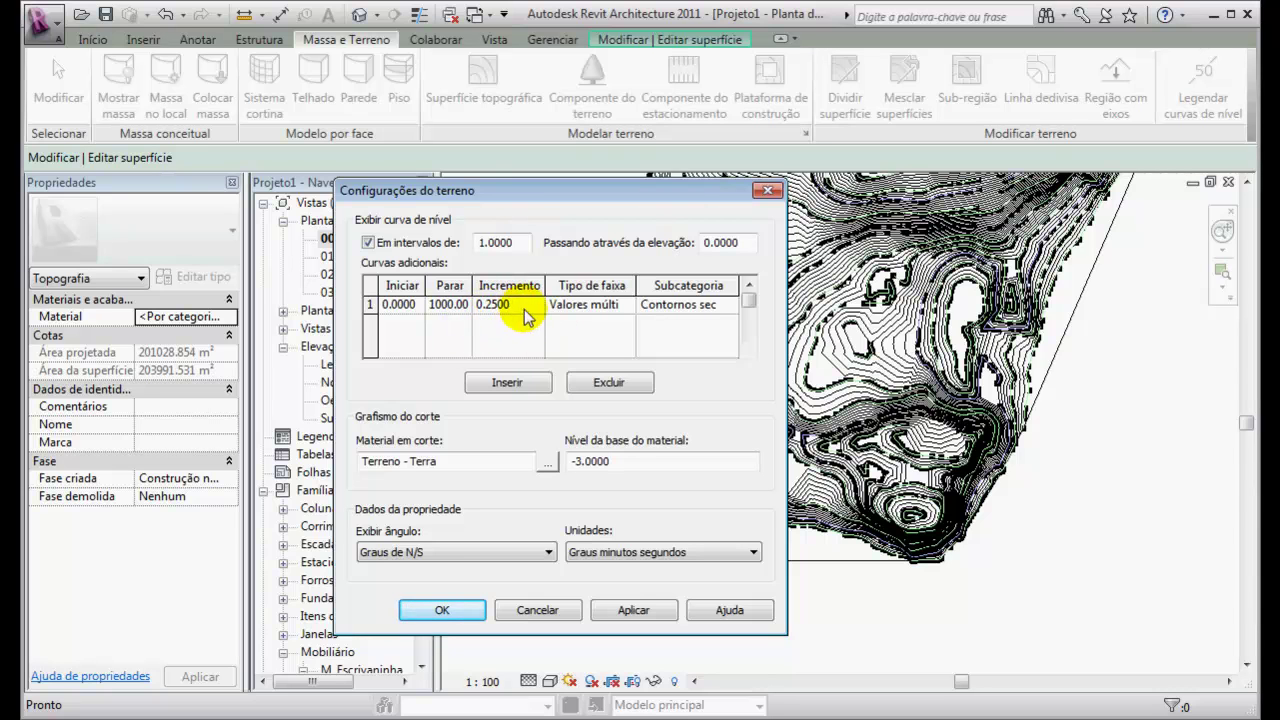
pyautogui.click(515, 304)
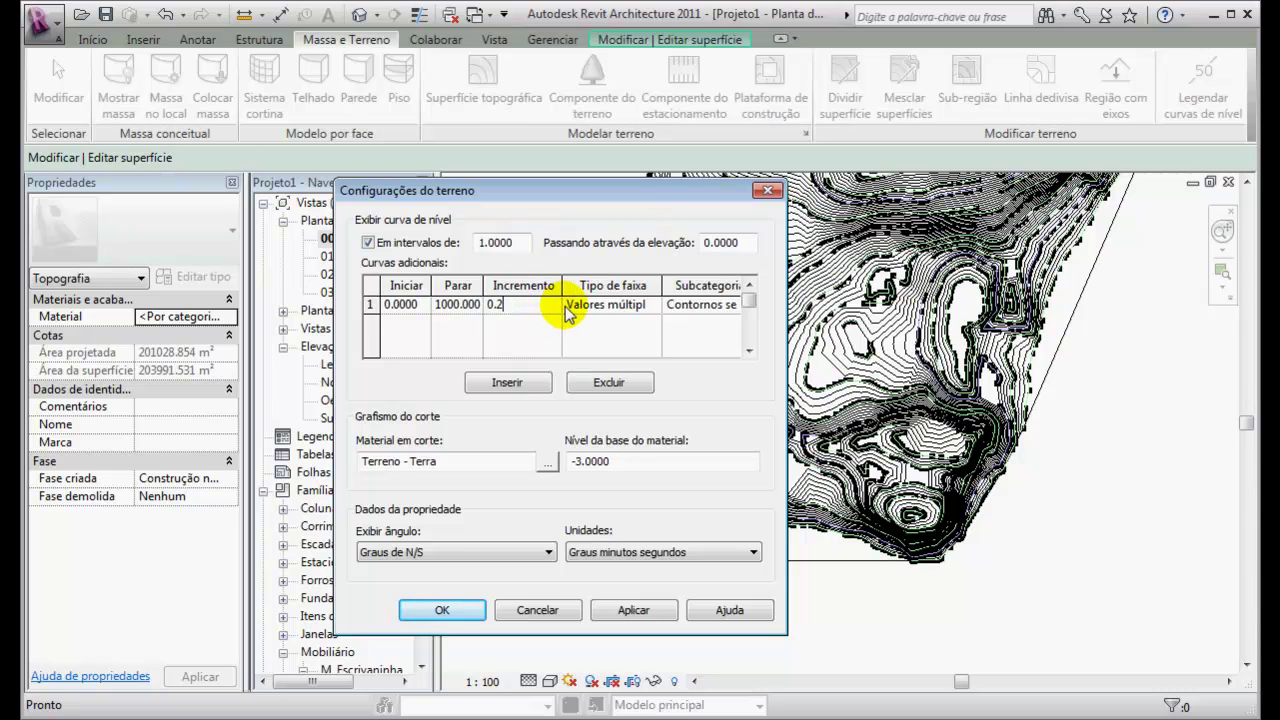
pyautogui.write('0.5')
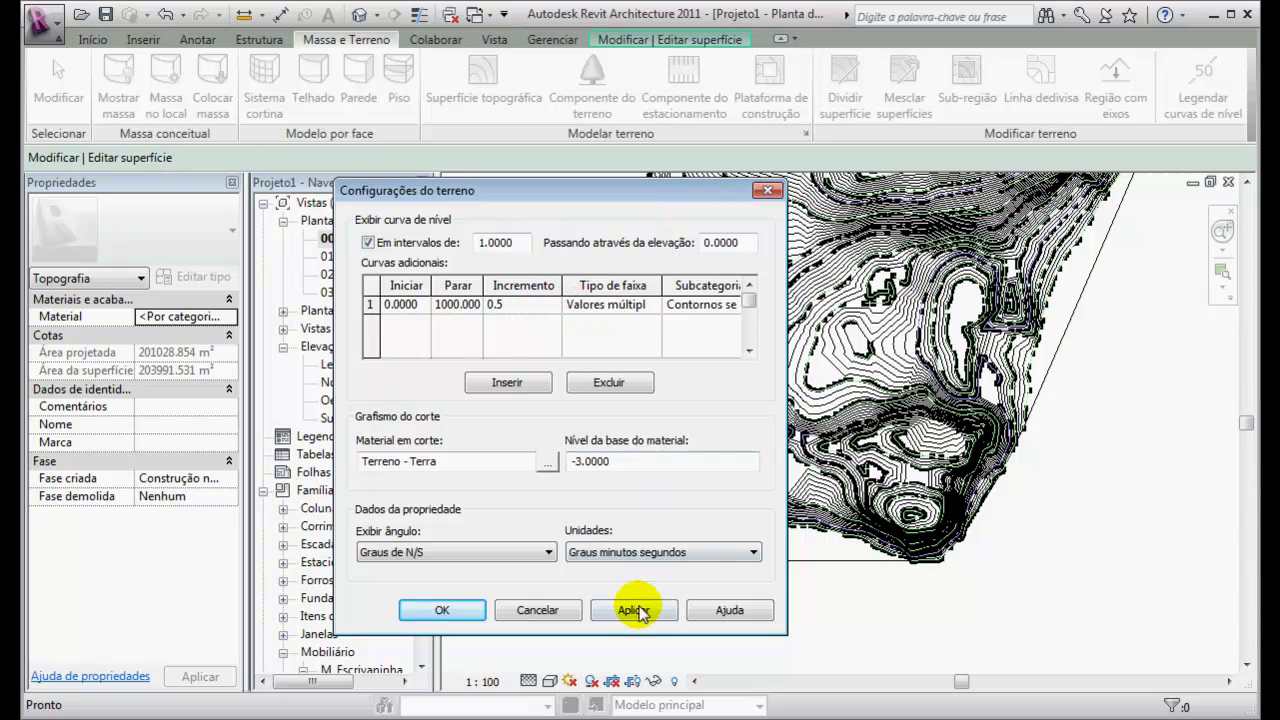
pyautogui.click(633, 610)
pyautogui.click(442, 610)
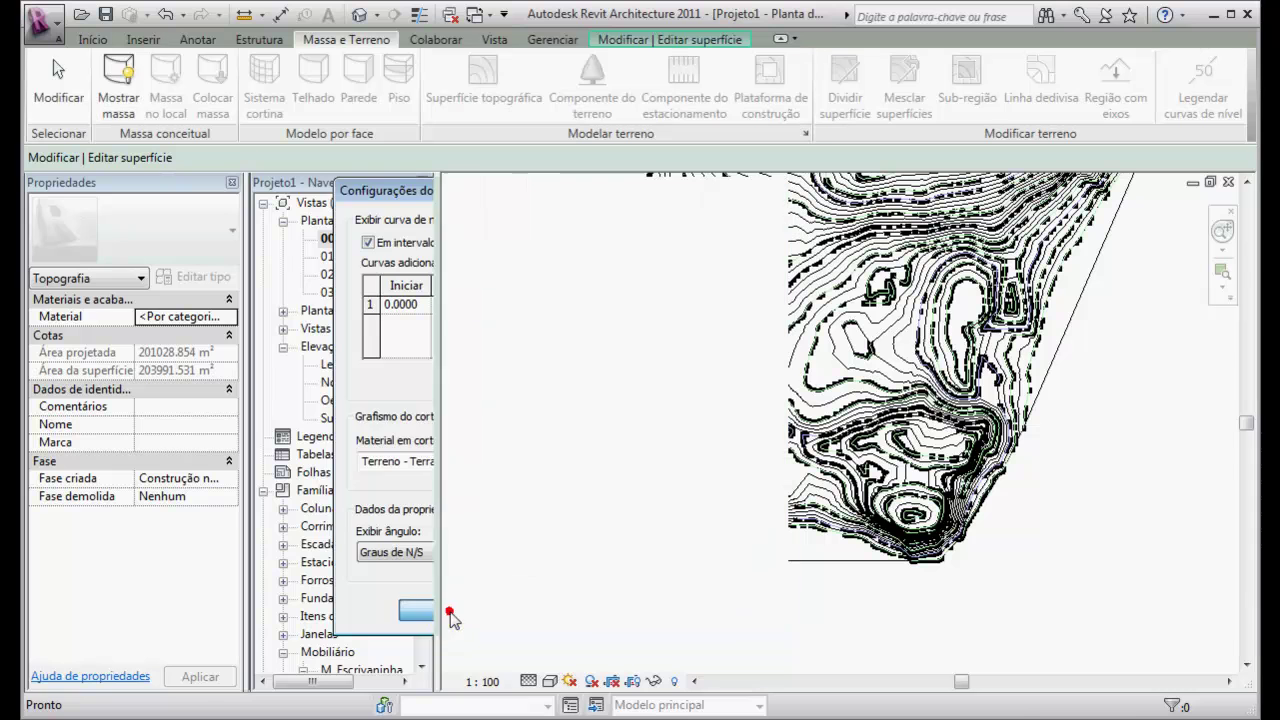
# Step: Check the contours and elevation points across the surface, and finish editing the topographic surface
pyautogui.click(720, 39)
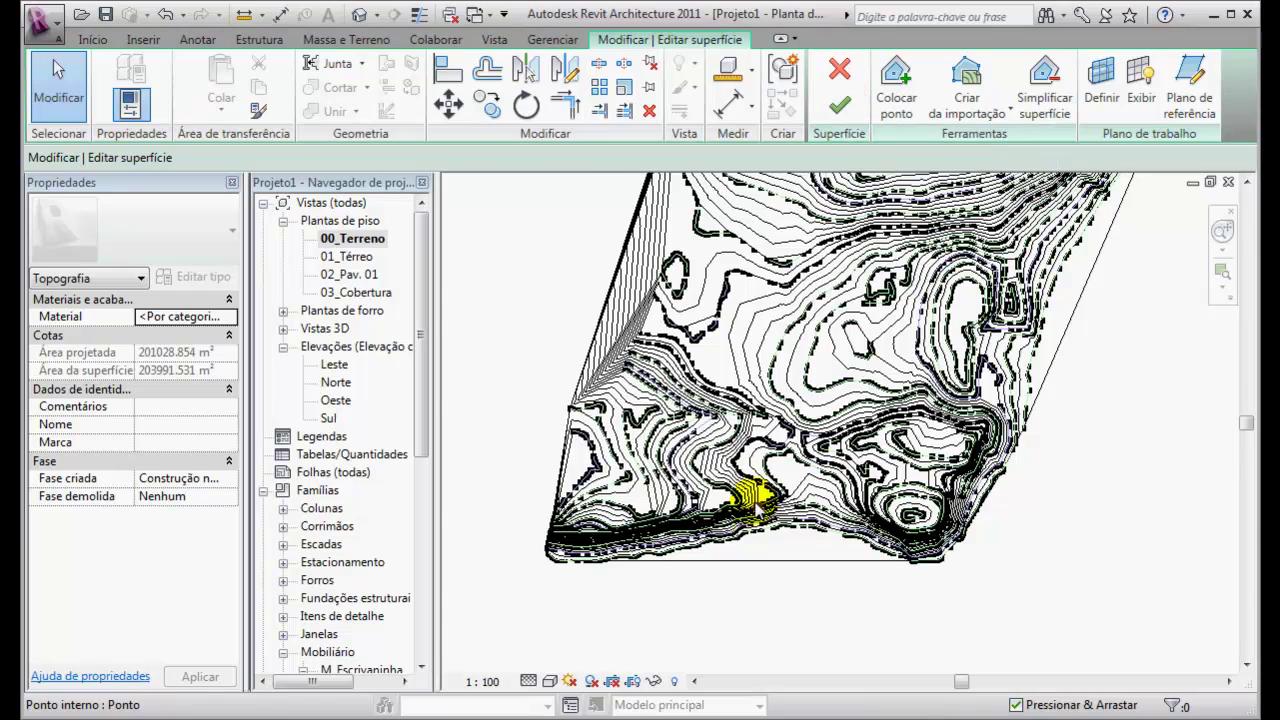
pyautogui.scroll(6, 757, 500)
pyautogui.scroll(2, 662, 490)
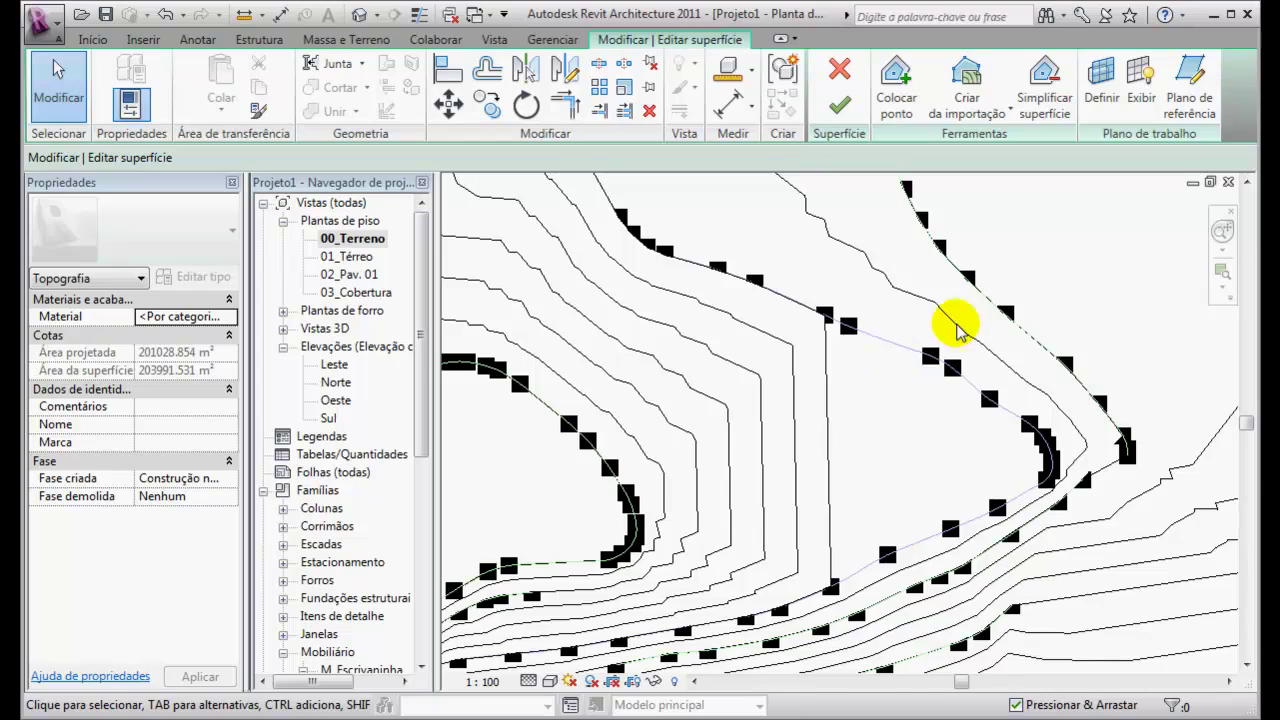
pyautogui.scroll(-4, 1010, 380)
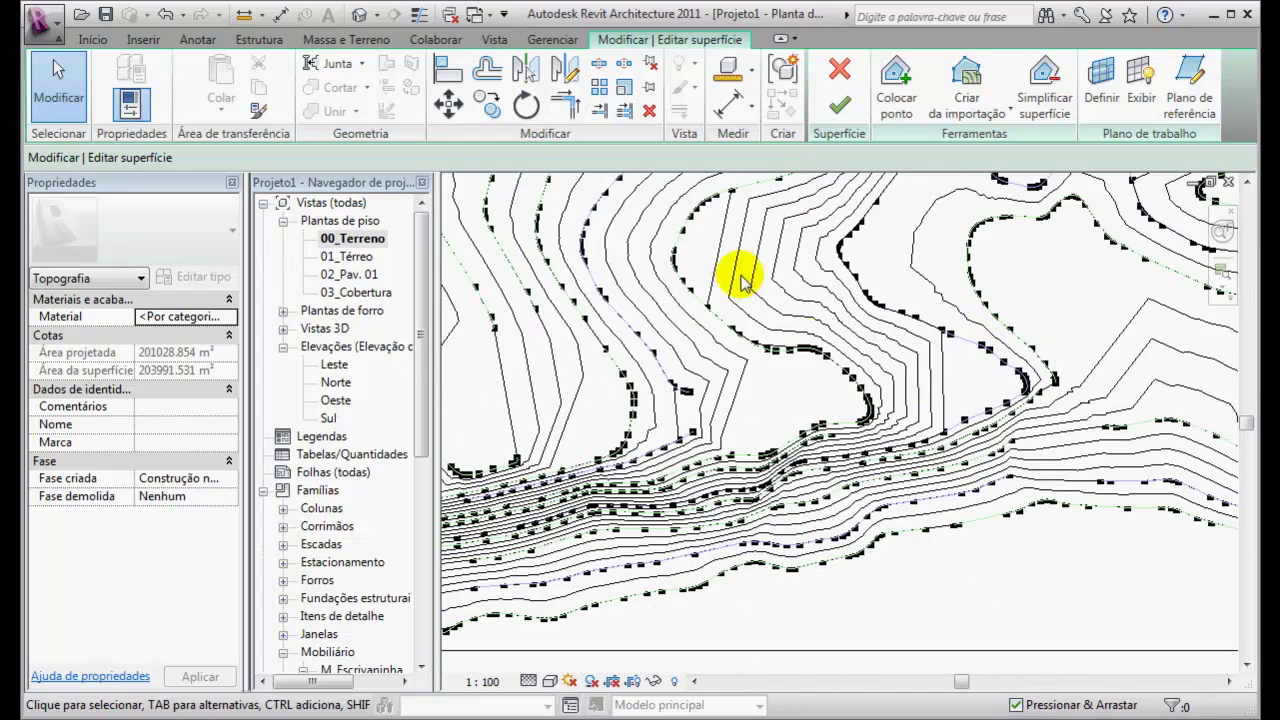
pyautogui.scroll(-1, 711, 320)
pyautogui.scroll(4, 716, 408)
pyautogui.scroll(-6, 934, 346)
pyautogui.moveTo(950, 325); pyautogui.dragTo(800, 503, button='middle')
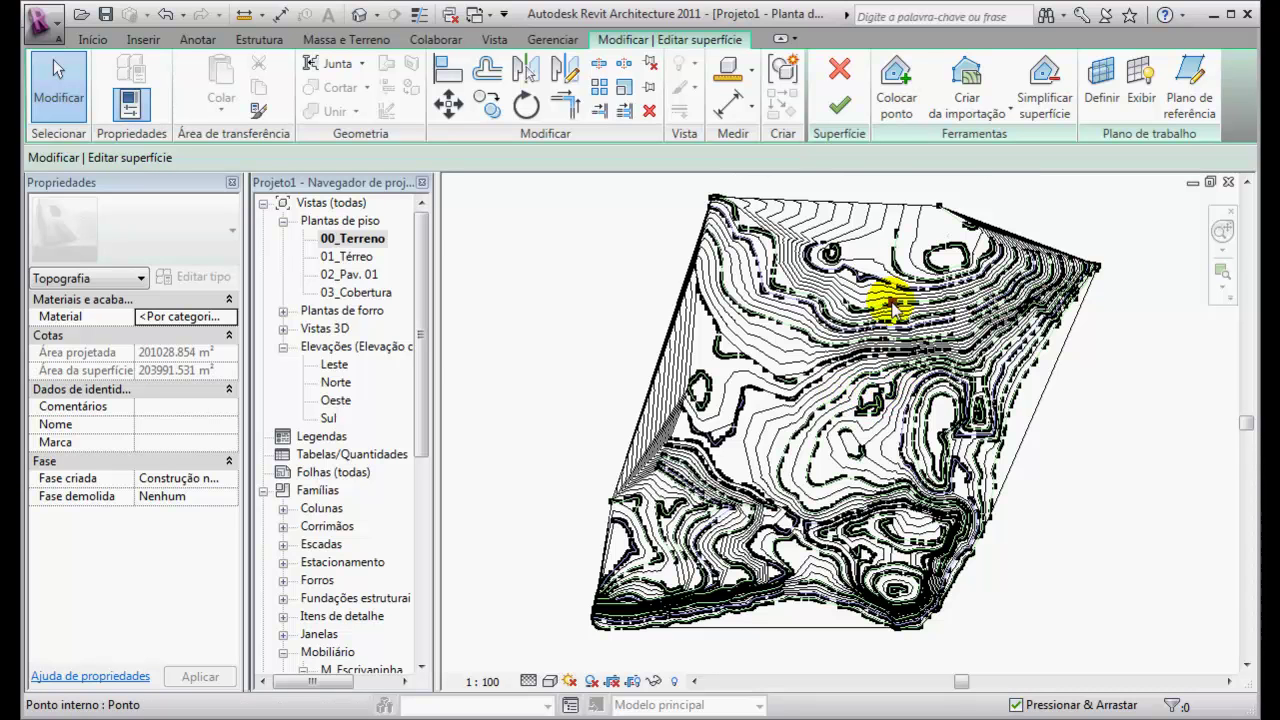
pyautogui.click(840, 107)
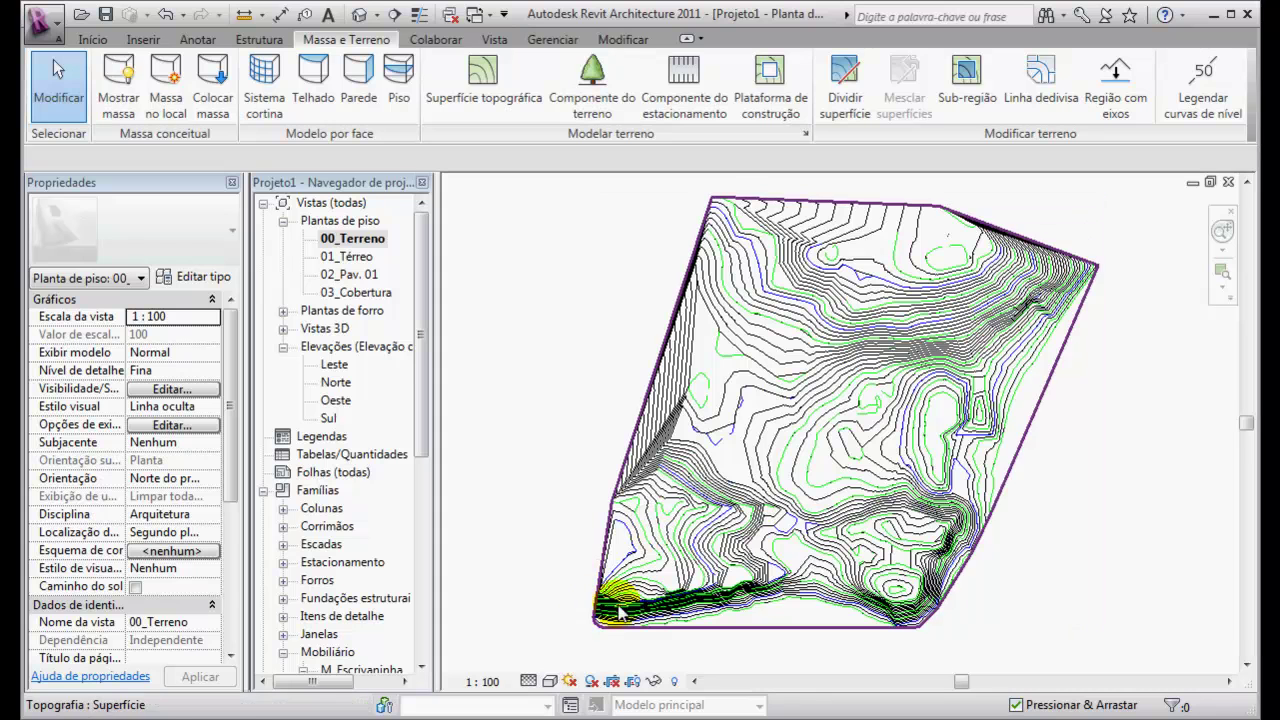
# Step: Set the 00_Terreno plan's visual style to Sombreado com arestas, and select the surface and the imported drawing to distinguish them
pyautogui.click(548, 684)
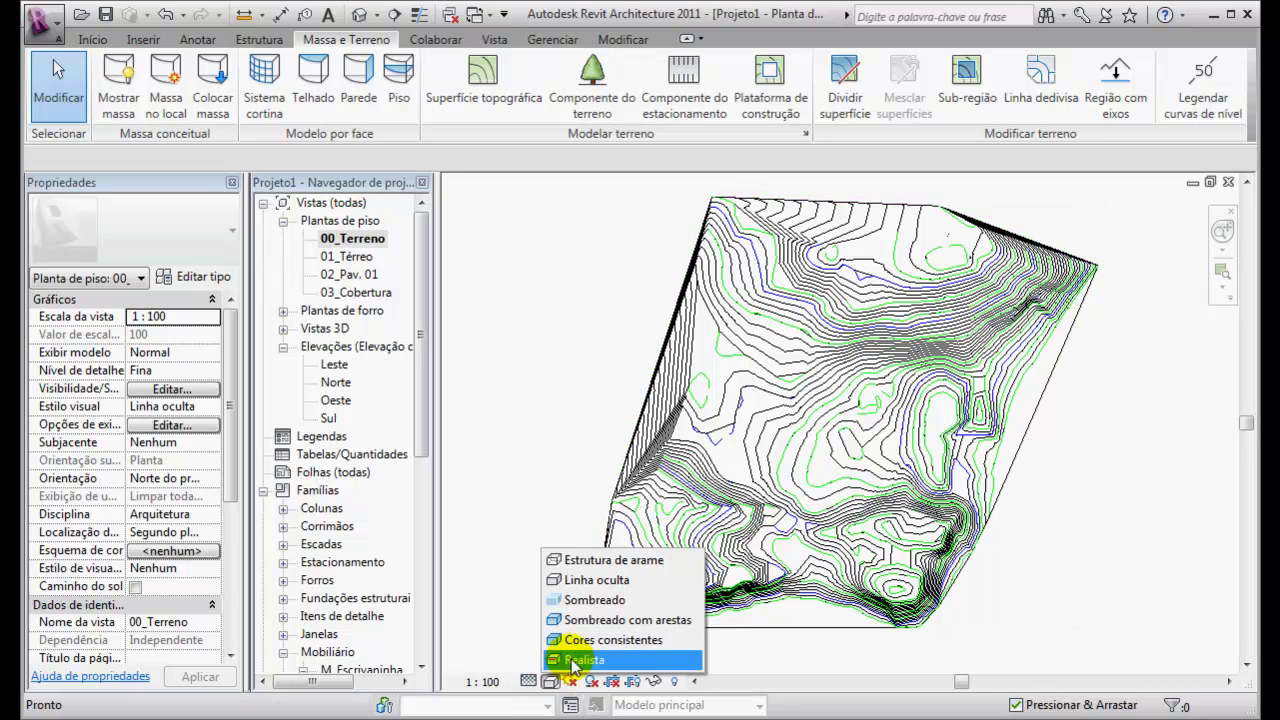
pyautogui.click(583, 621)
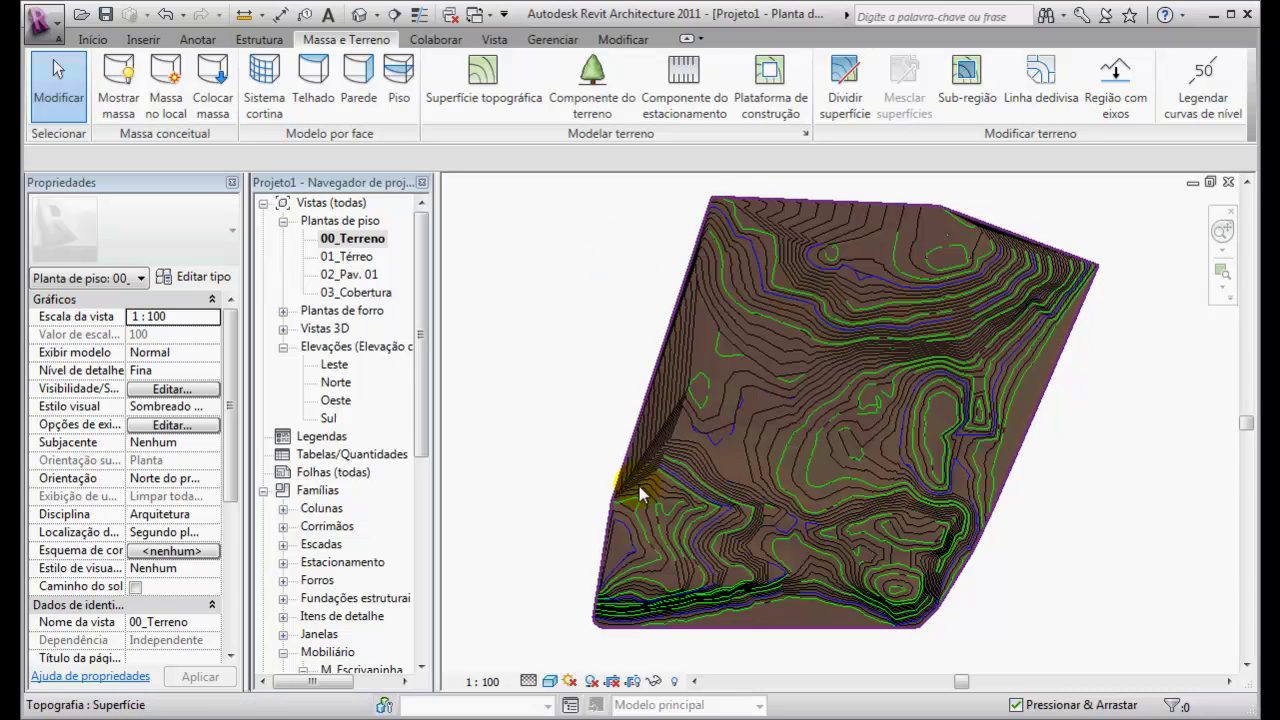
pyautogui.click(604, 620)
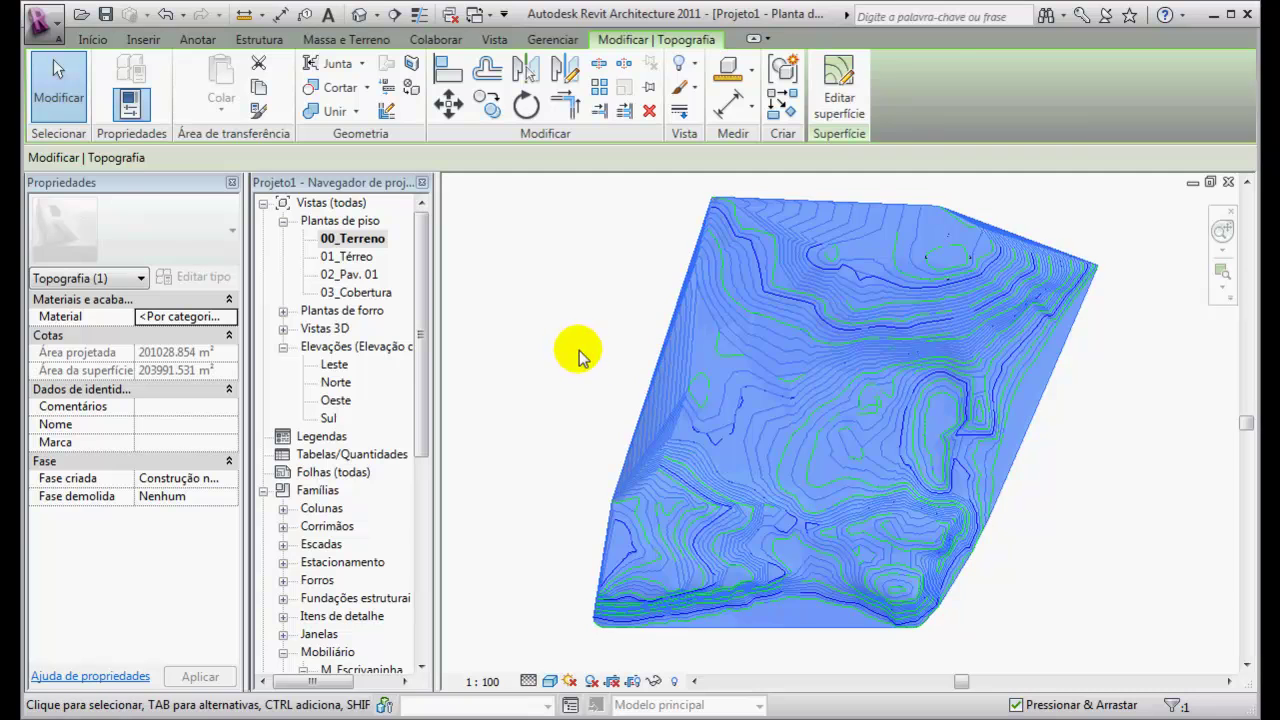
pyautogui.click(531, 362)
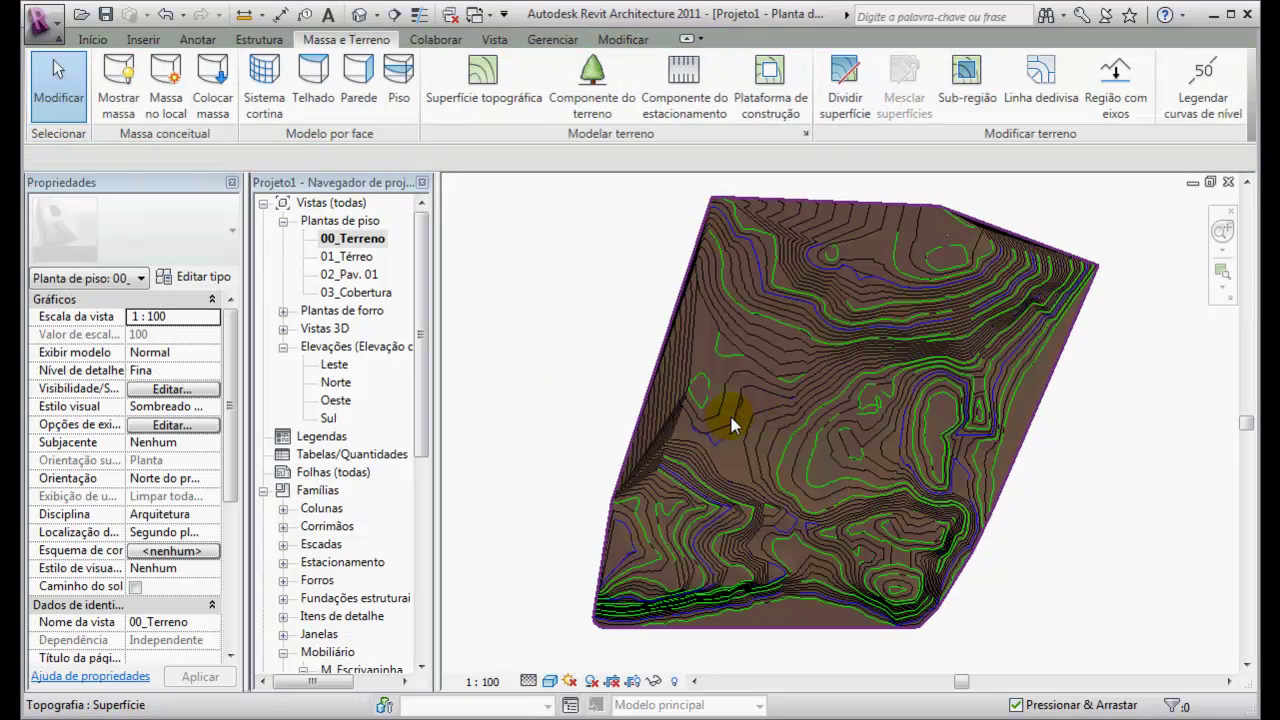
pyautogui.click(701, 413)
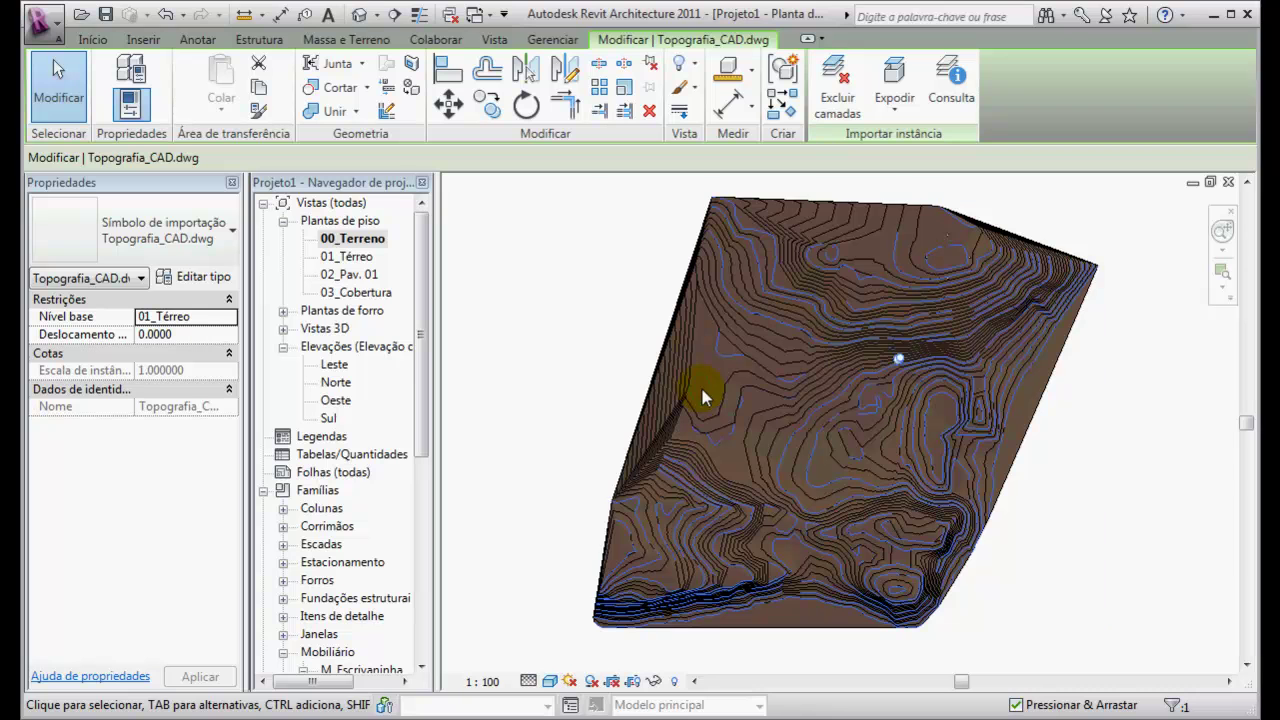
# Step: Open the default 3D view and inspect the shaded terrain together with the imported contour drawing
pyautogui.click(362, 22)
pyautogui.keyDown('shift'); pyautogui.moveTo(770, 540); pyautogui.dragTo(797, 543, button='middle'); pyautogui.keyUp('shift')
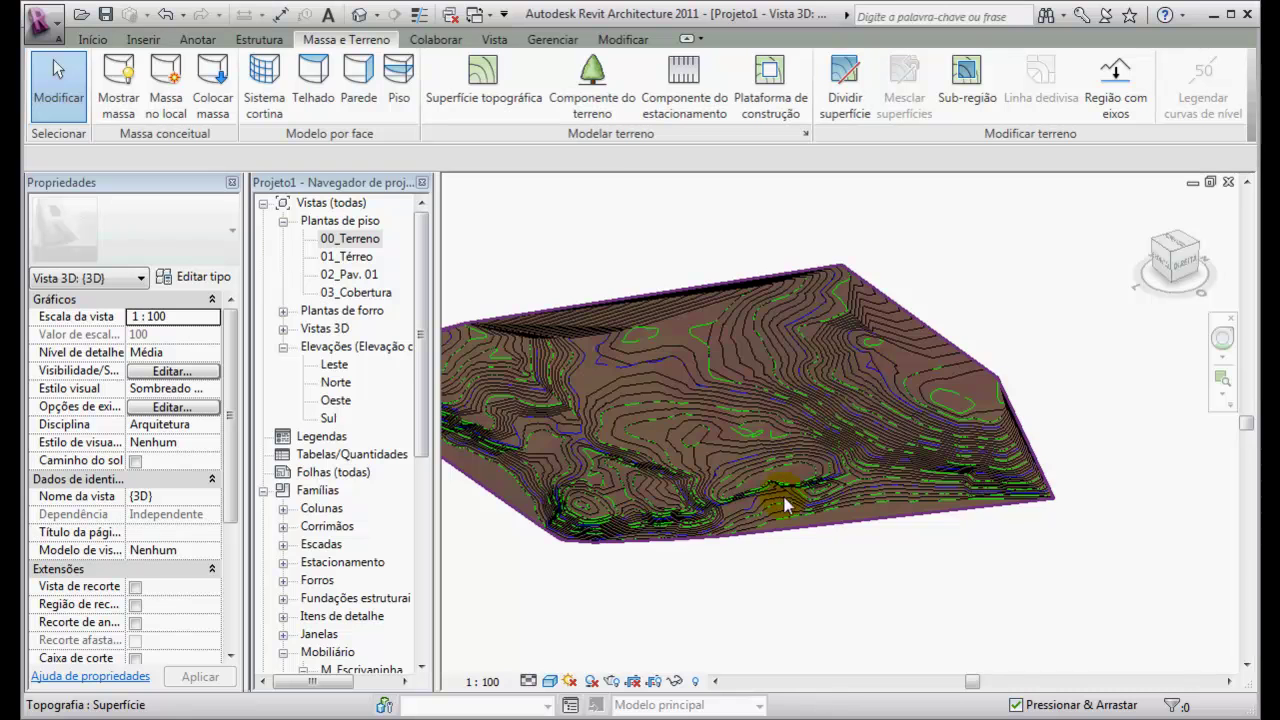
pyautogui.scroll(-3, 760, 507)
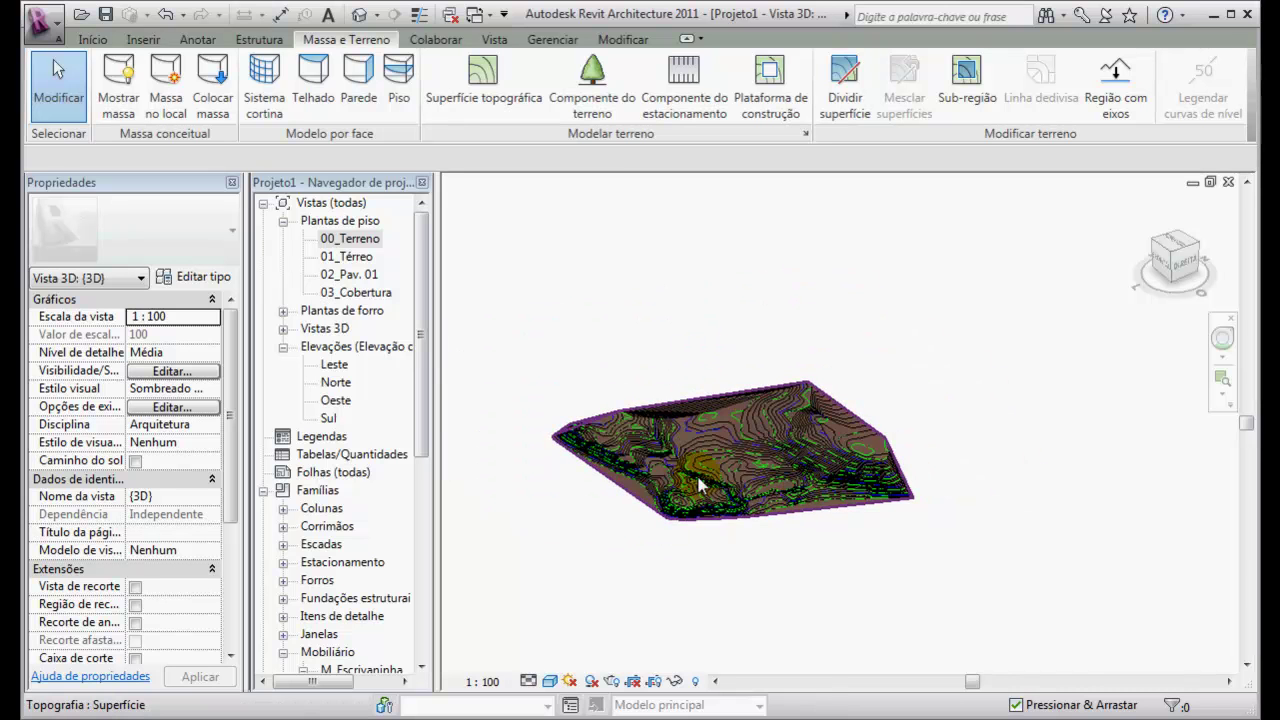
pyautogui.scroll(4, 692, 484)
pyautogui.moveTo(816, 588); pyautogui.dragTo(748, 500)
# Step: Delete the pinned Topografia_CAD.dwg import from the 3D view and dismiss the warning
pyautogui.click(831, 486)
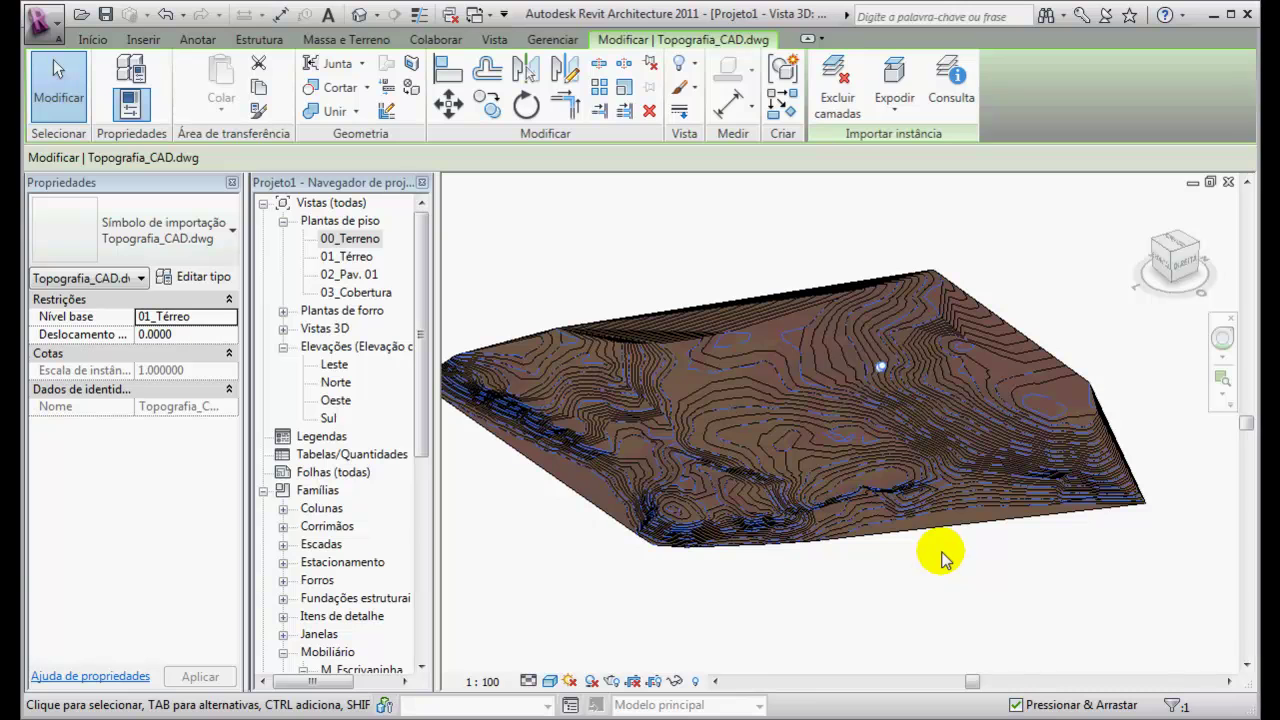
pyautogui.press('Delete')
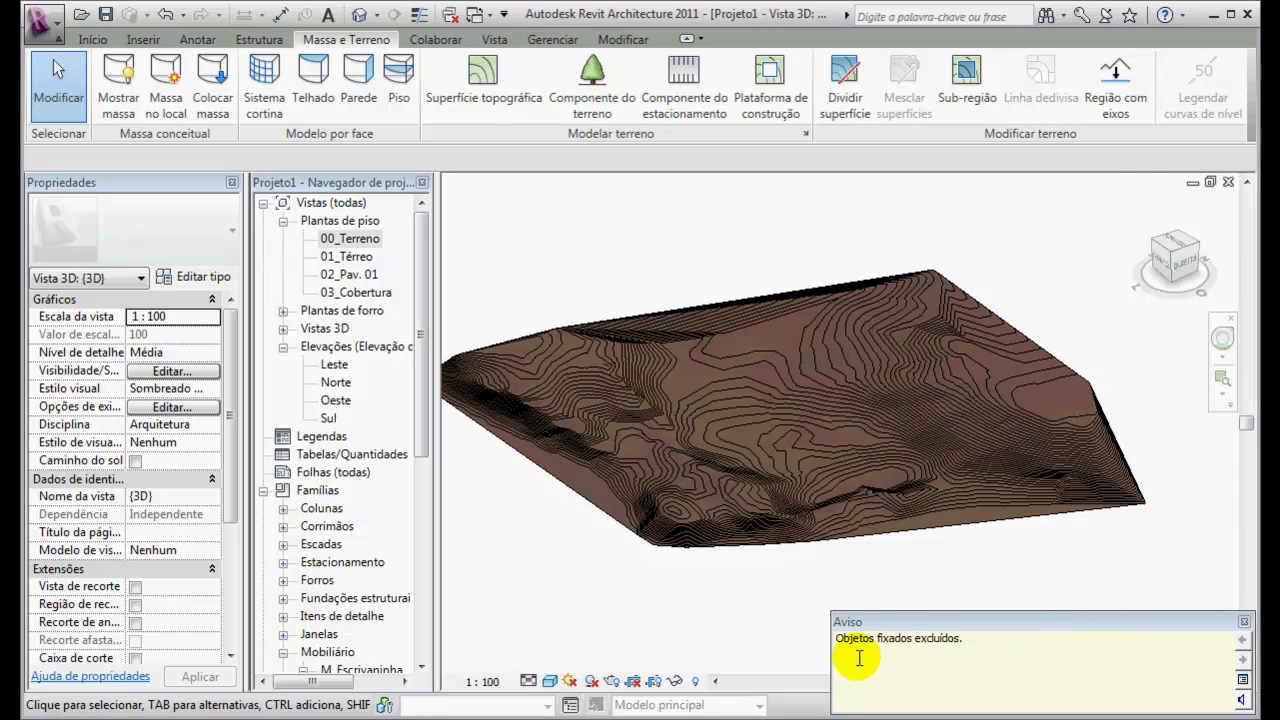
pyautogui.click(1244, 622)
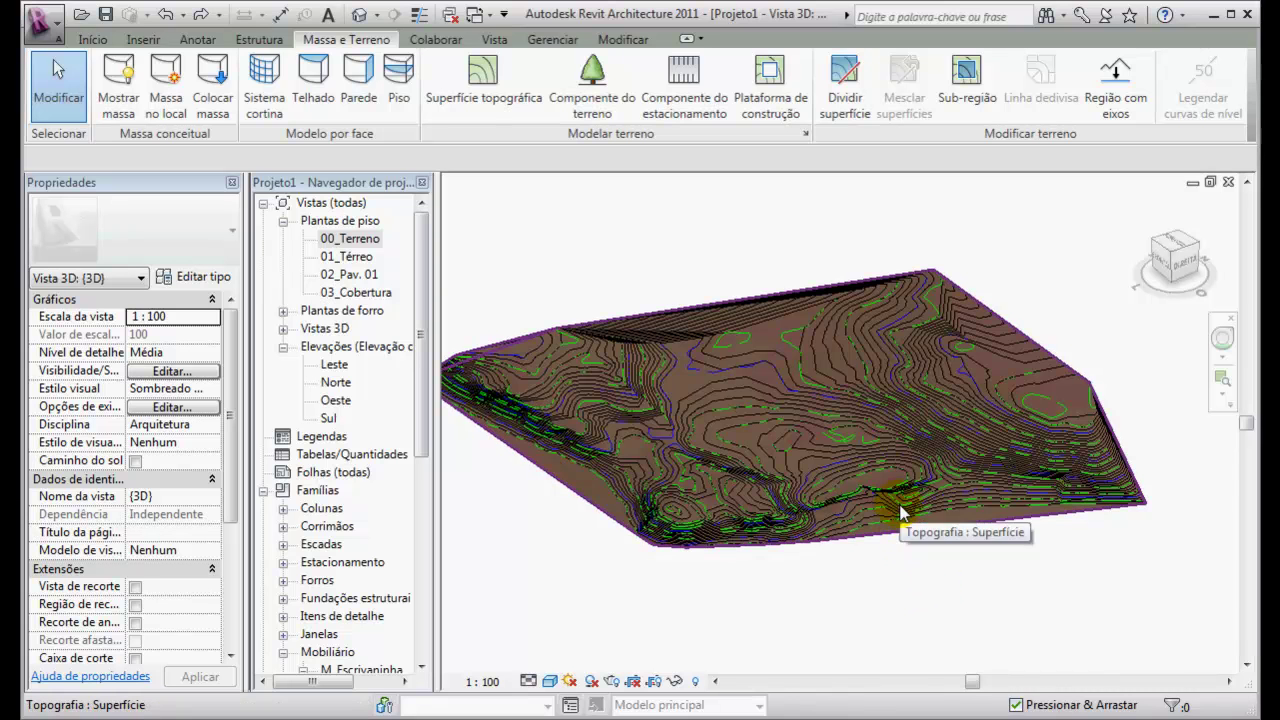
# Step: Select only the imported Topografia_CAD.dwg instance, delete it and keep the topographic surface
pyautogui.click(897, 511)
pyautogui.click(916, 591)
pyautogui.moveTo(916, 593); pyautogui.dragTo(757, 517)
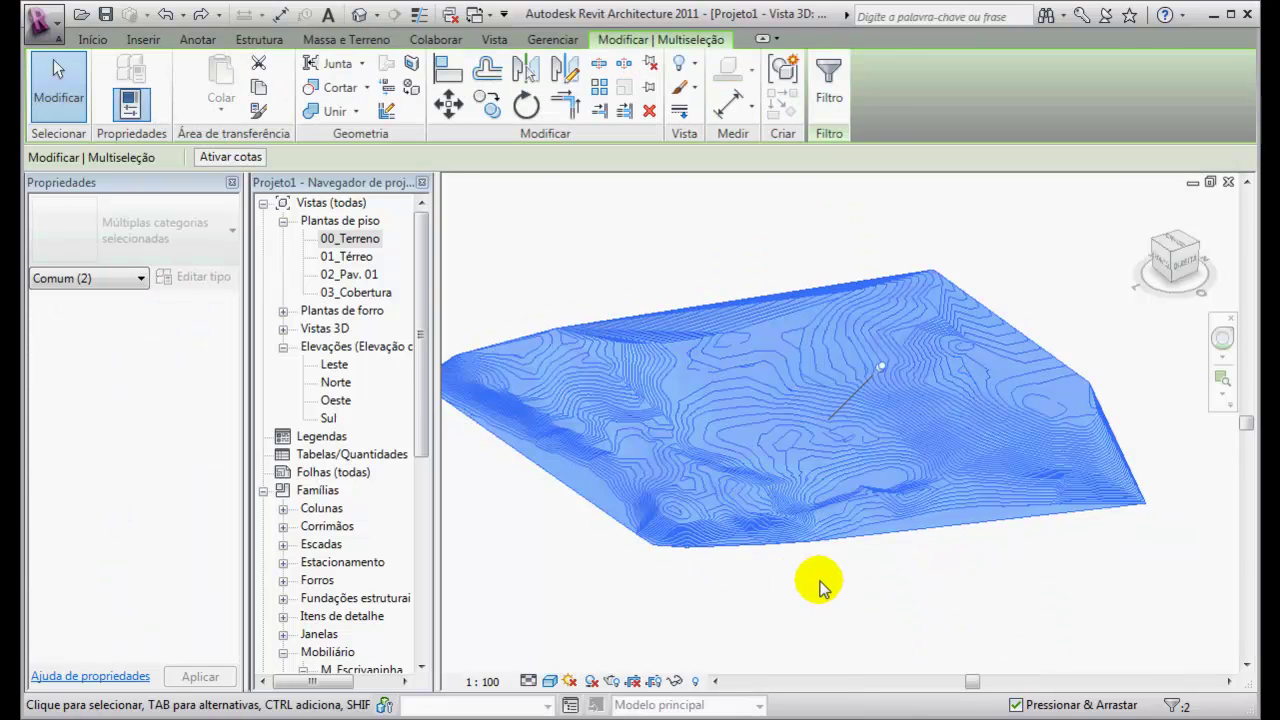
pyautogui.moveTo(889, 406); pyautogui.dragTo(895, 392)
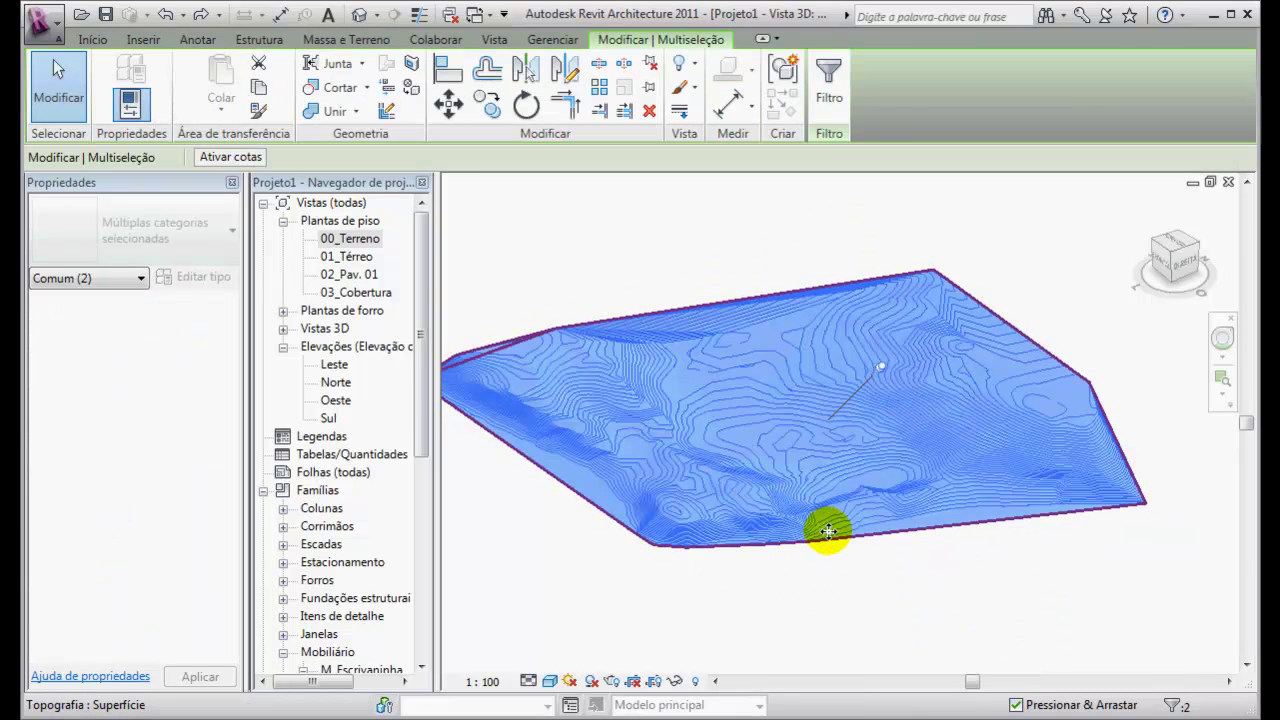
pyautogui.click(826, 524)
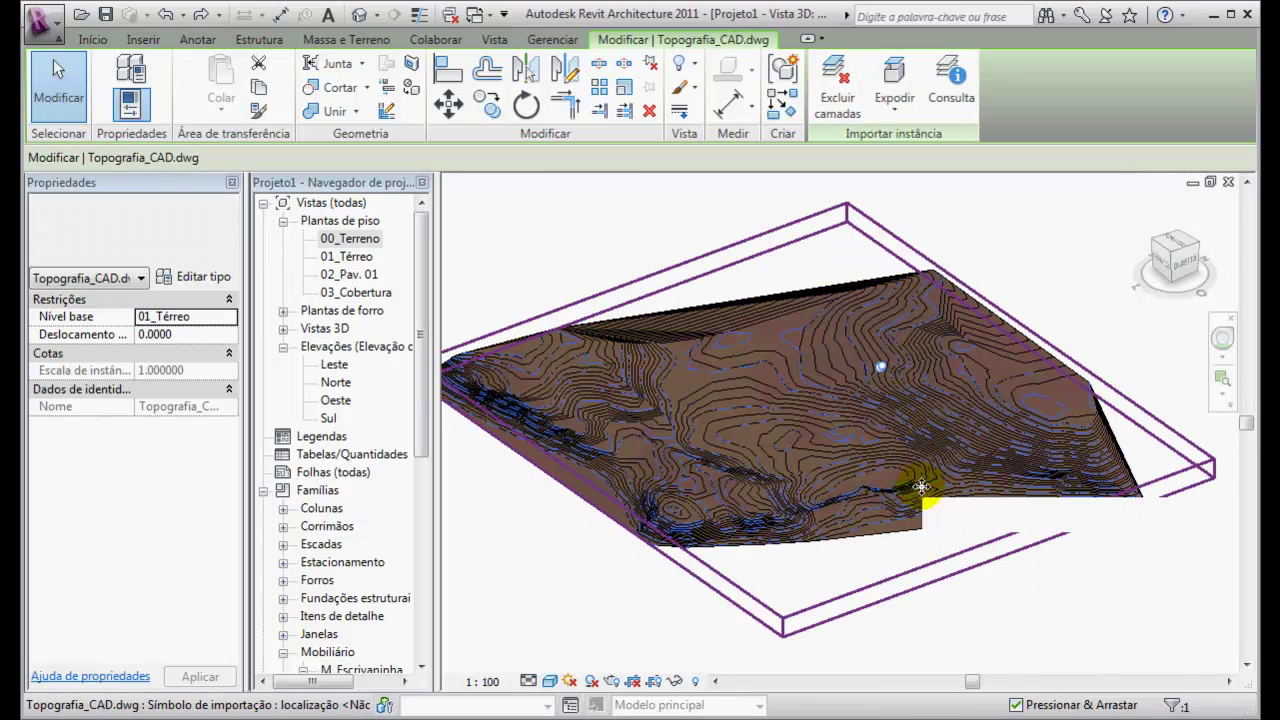
pyautogui.click(880, 367)
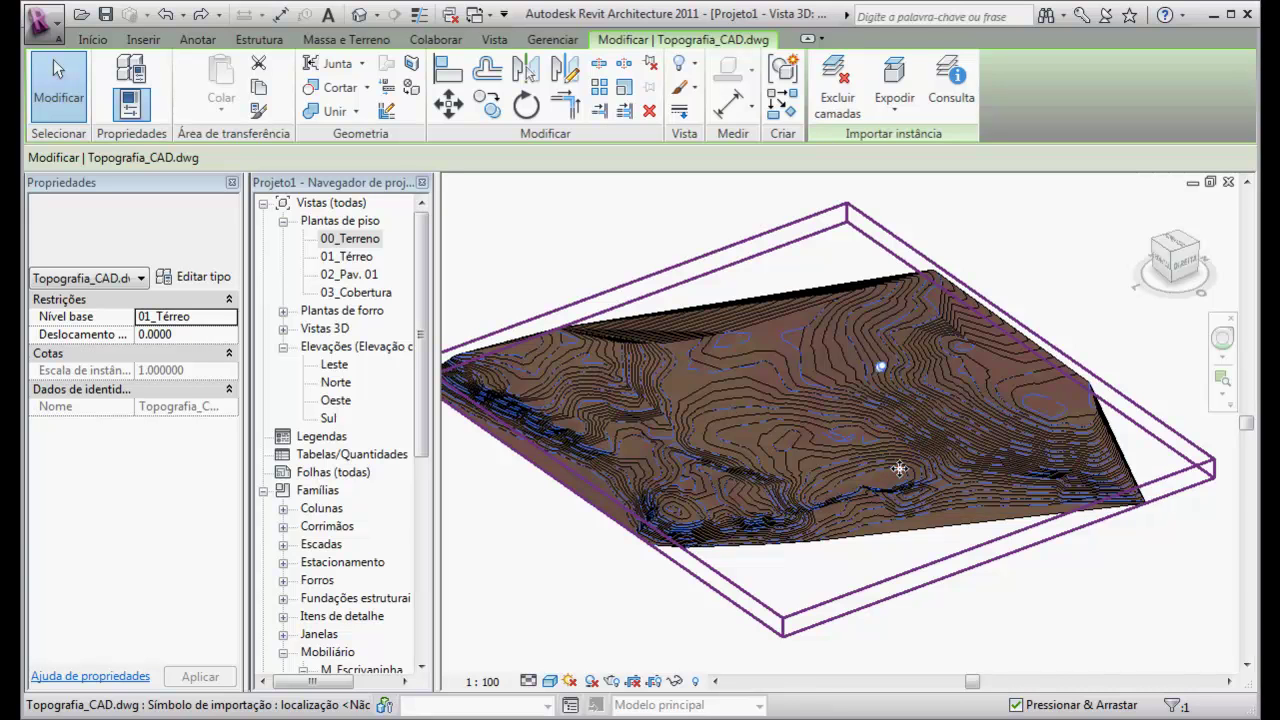
pyautogui.press('Delete')
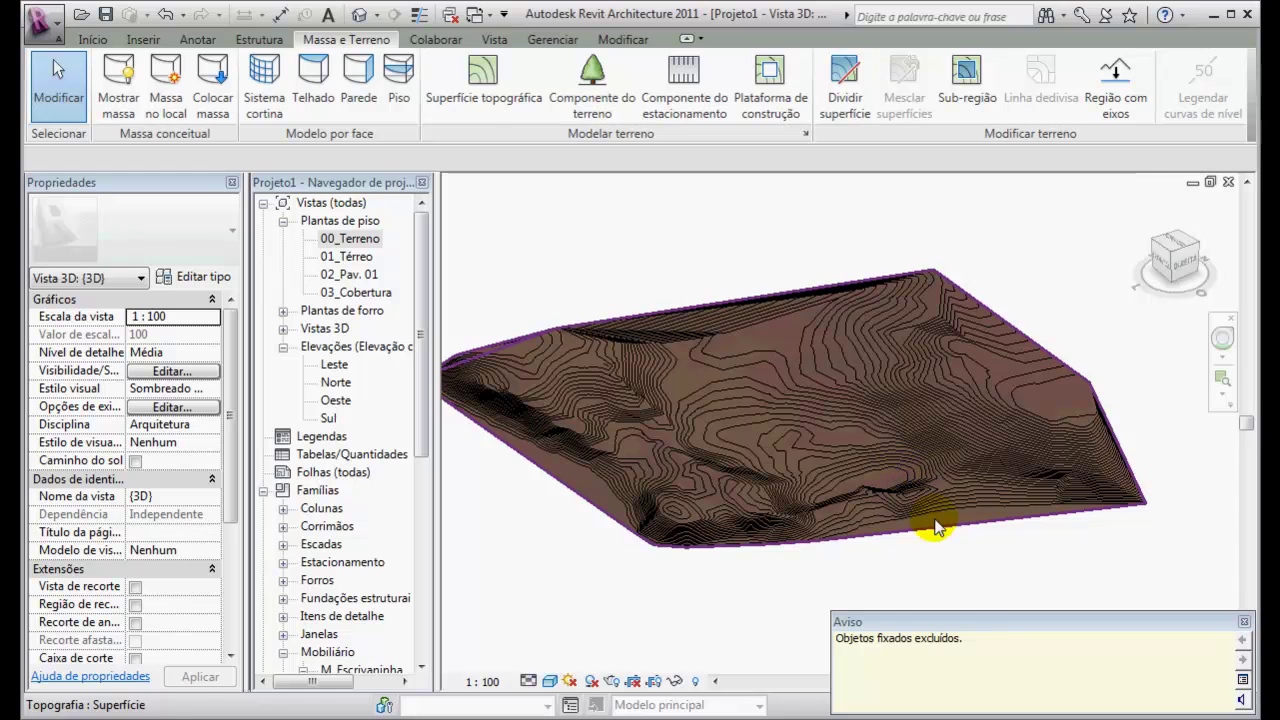
pyautogui.click(1243, 621)
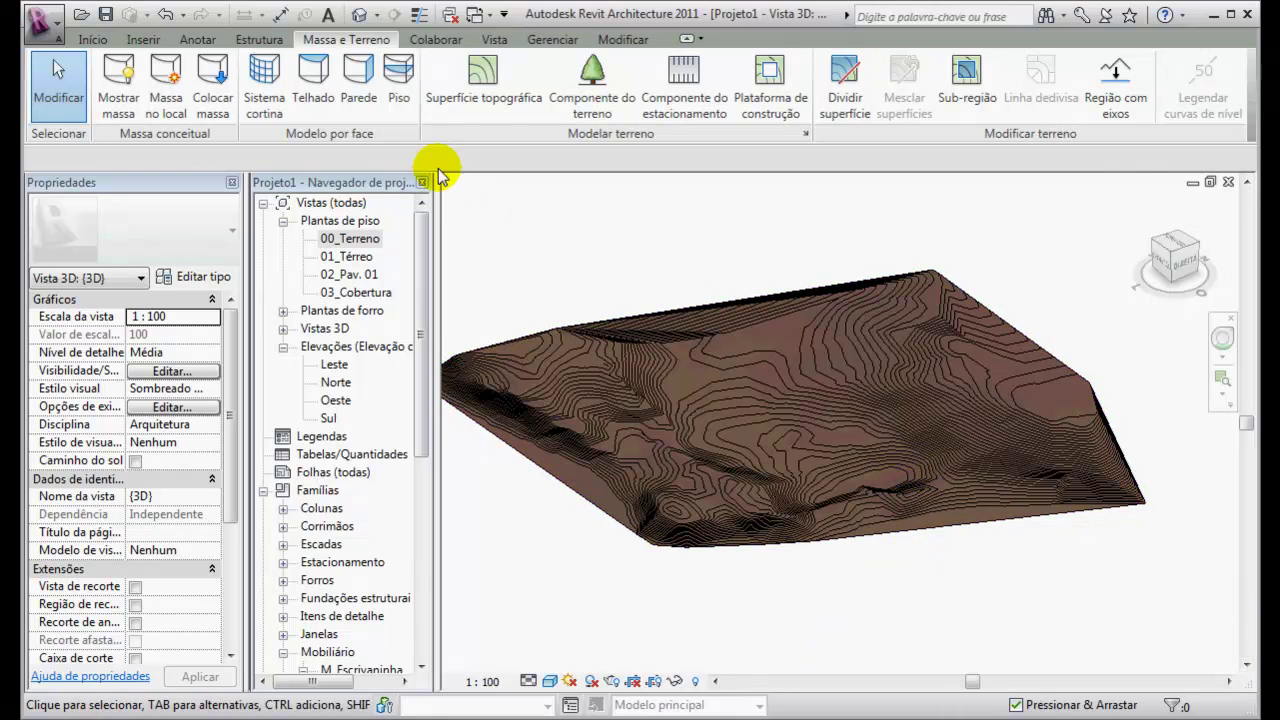
# Step: Return to the 00_Terreno plan, inspect the terrain around the elevation markers, and set the view scale to 1:500
pyautogui.doubleClick(355, 238)
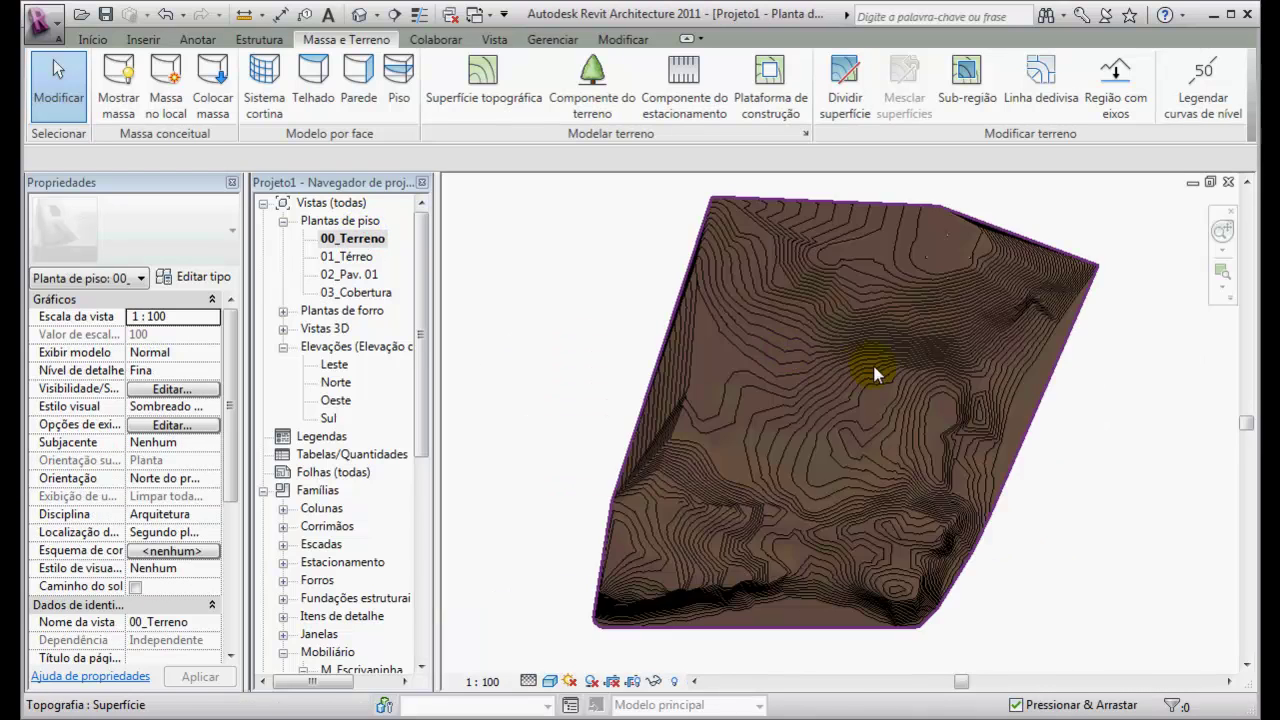
pyautogui.scroll(4, 850, 275)
pyautogui.scroll(-4, 855, 287)
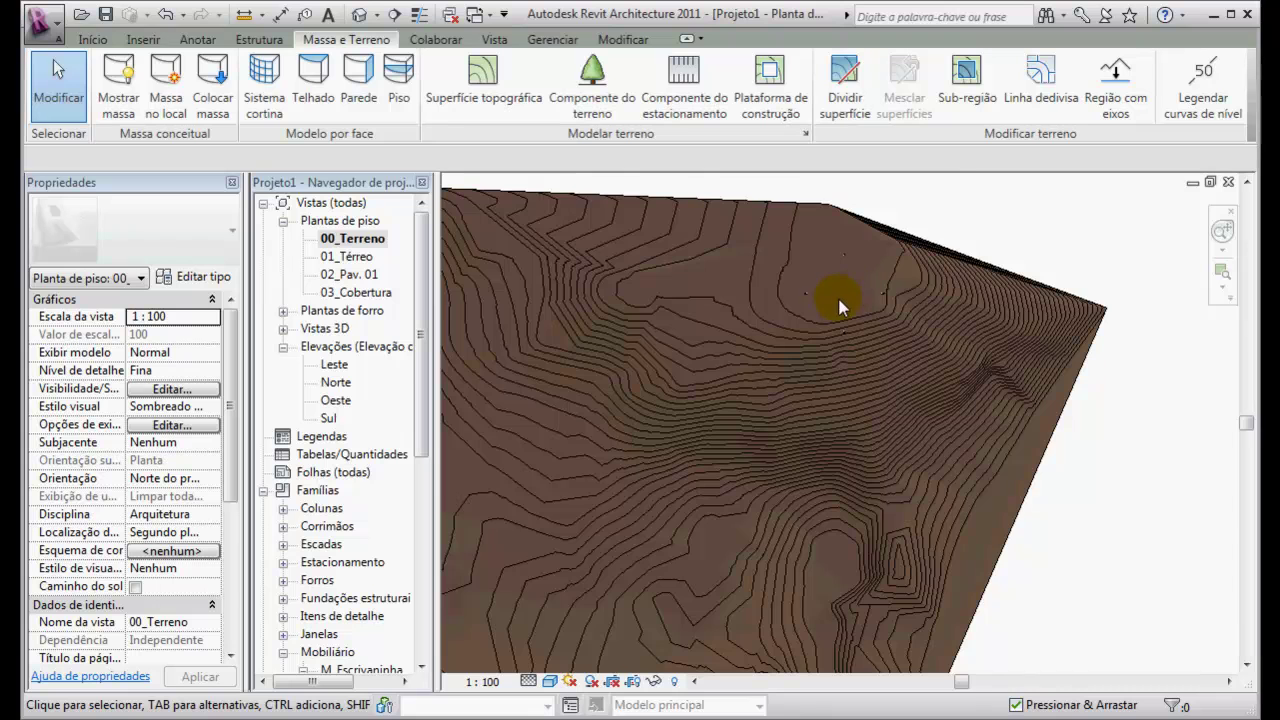
pyautogui.scroll(2, 853, 295)
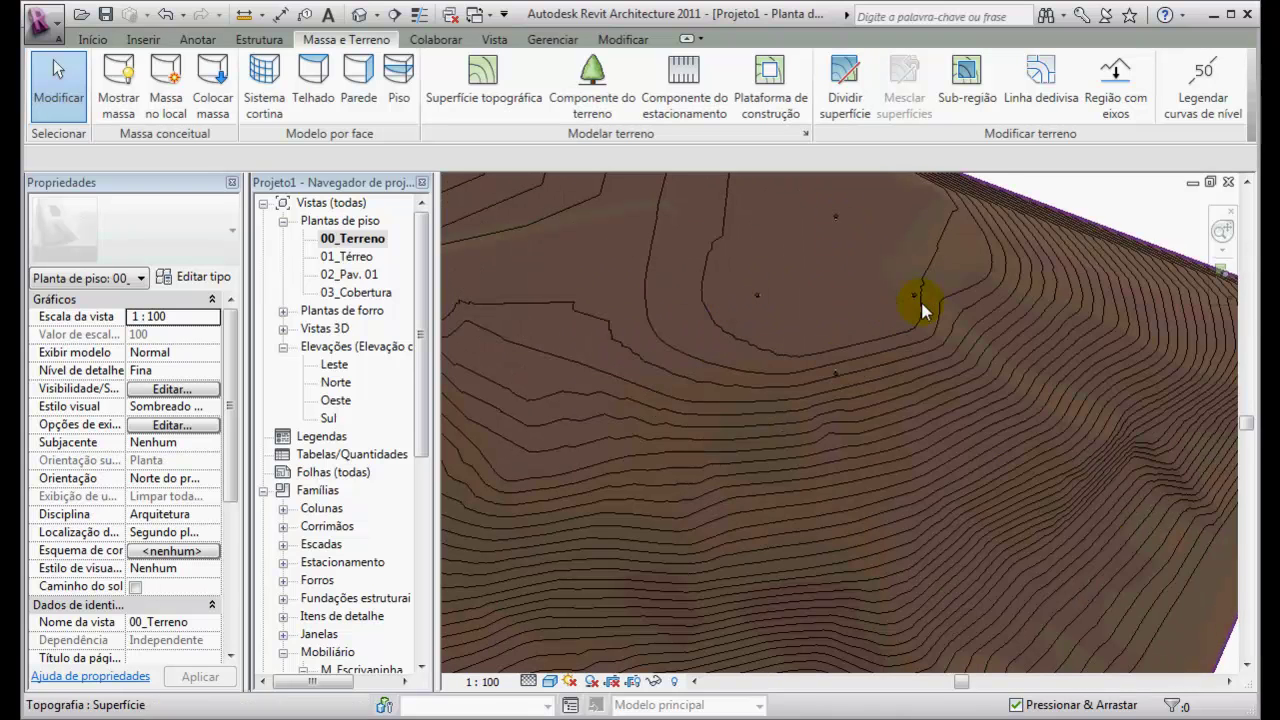
pyautogui.click(484, 682)
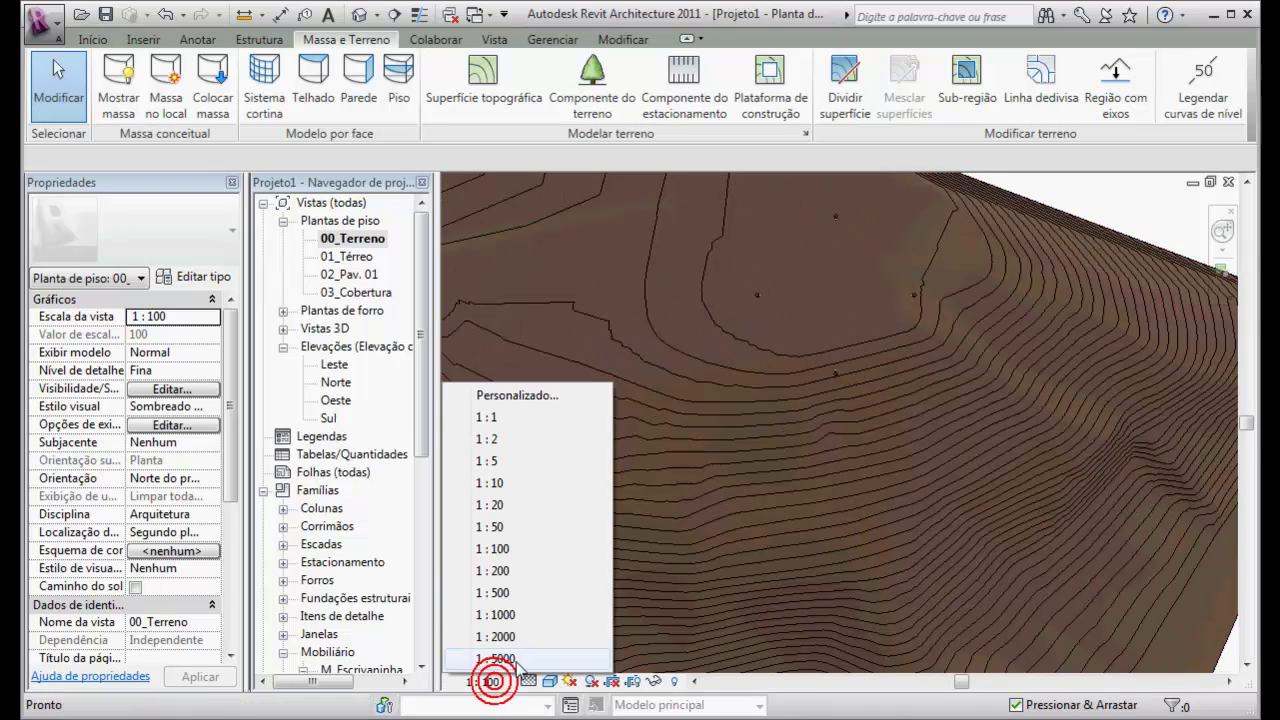
pyautogui.click(492, 593)
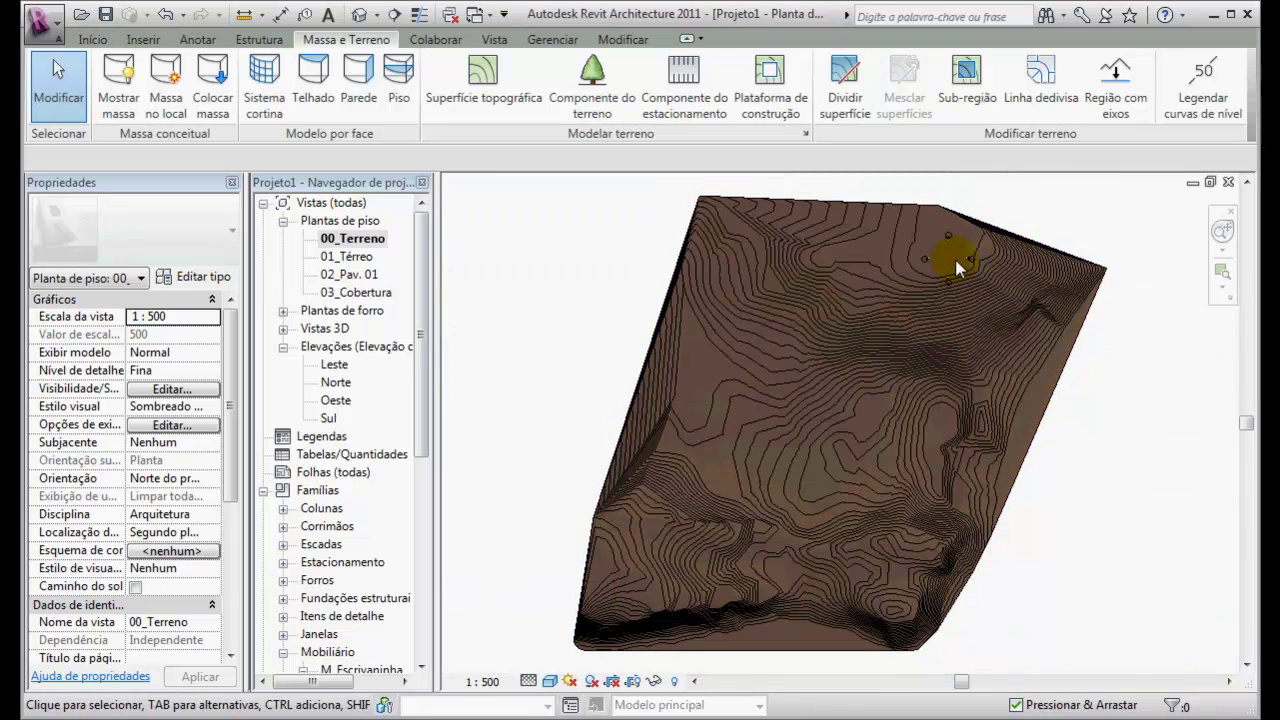
# Step: Start a spot coordinate annotation near the elevation markers and set the 00_Terreno plan's view scale to 1:1000
pyautogui.scroll(4, 957, 267)
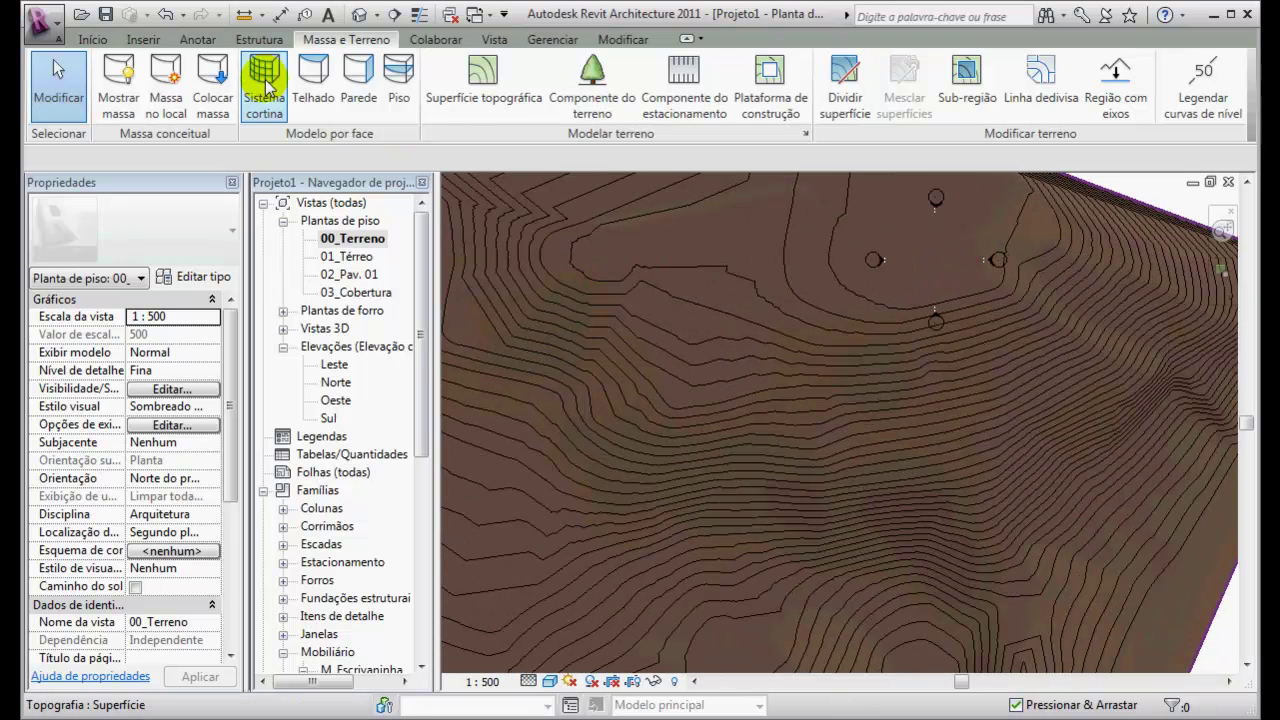
pyautogui.click(197, 39)
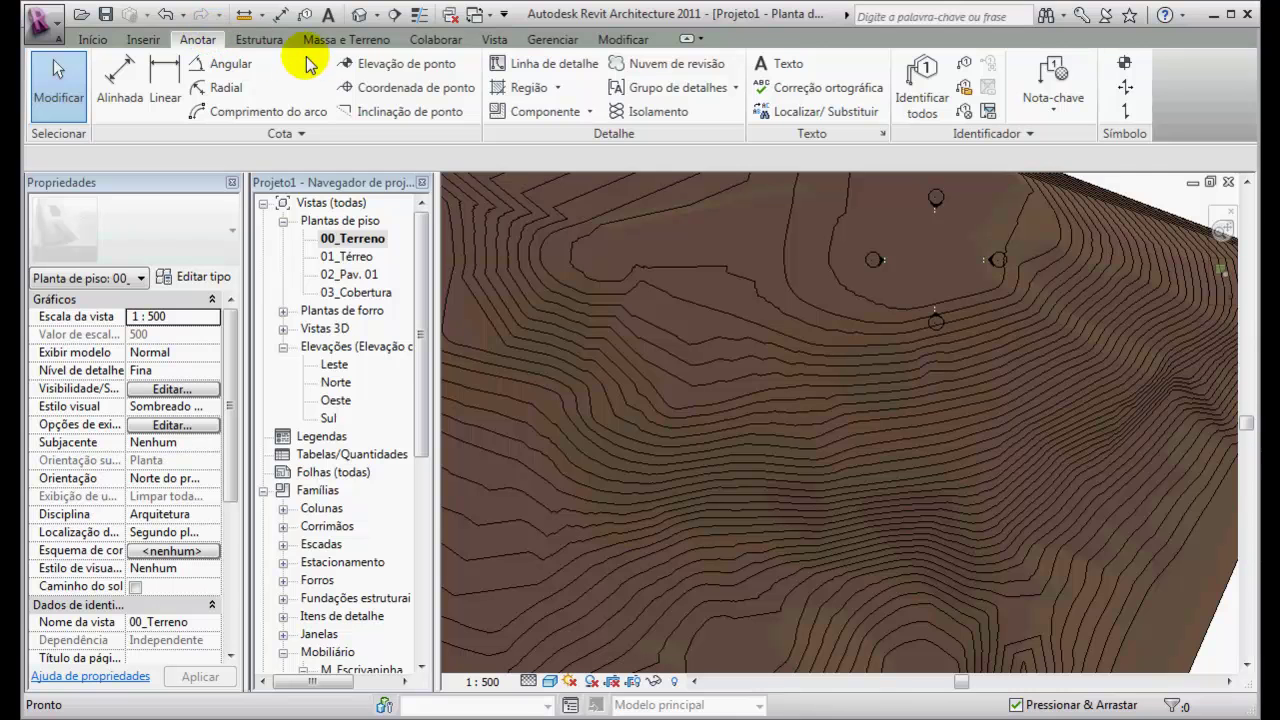
pyautogui.click(413, 91)
pyautogui.scroll(3, 905, 255)
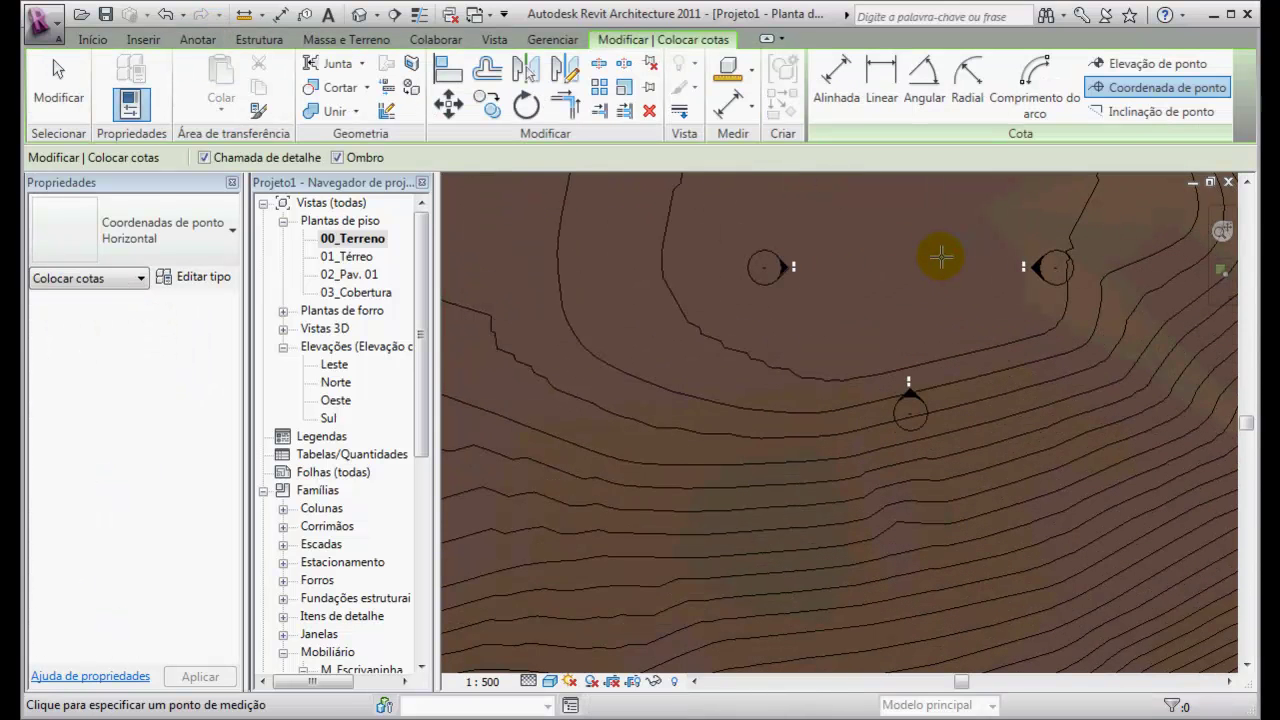
pyautogui.click(484, 682)
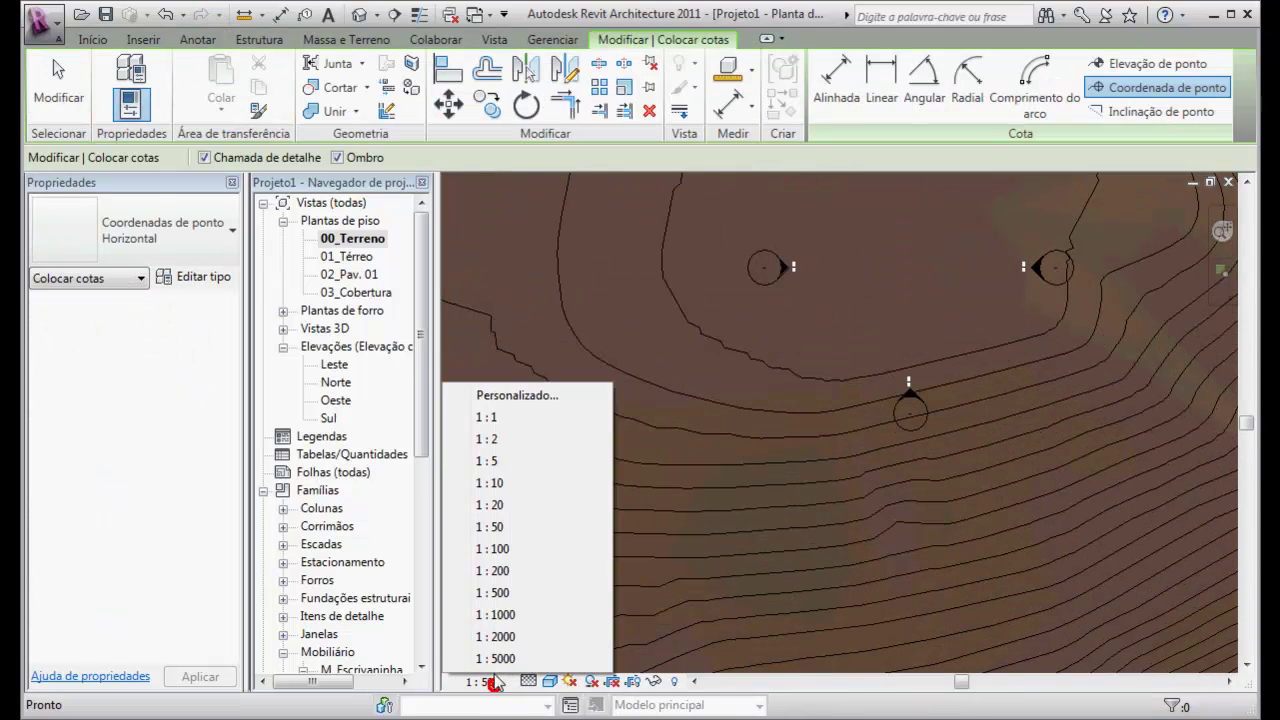
pyautogui.click(503, 615)
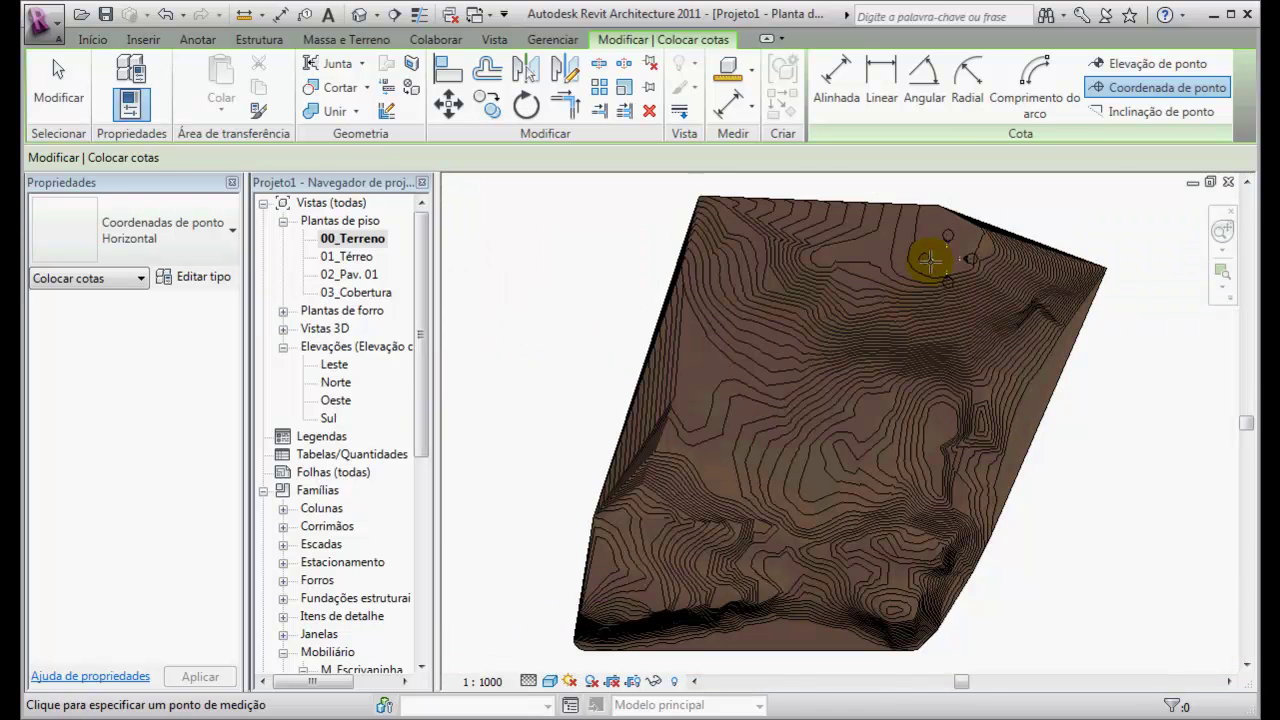
pyautogui.scroll(10, 918, 262)
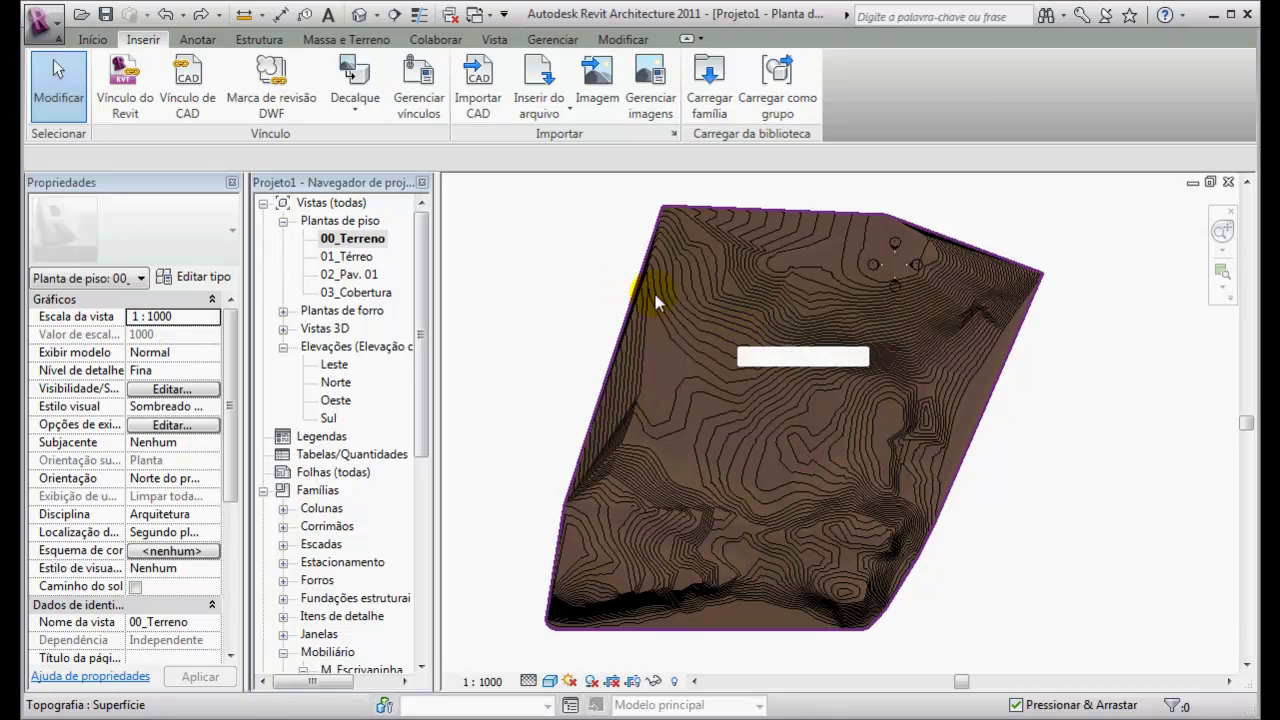
# Step: Review the CAD import options for Topografia_CAD.dwg, comparing current-view-only on and off, and close the dialog without importing
pyautogui.click(483, 88)
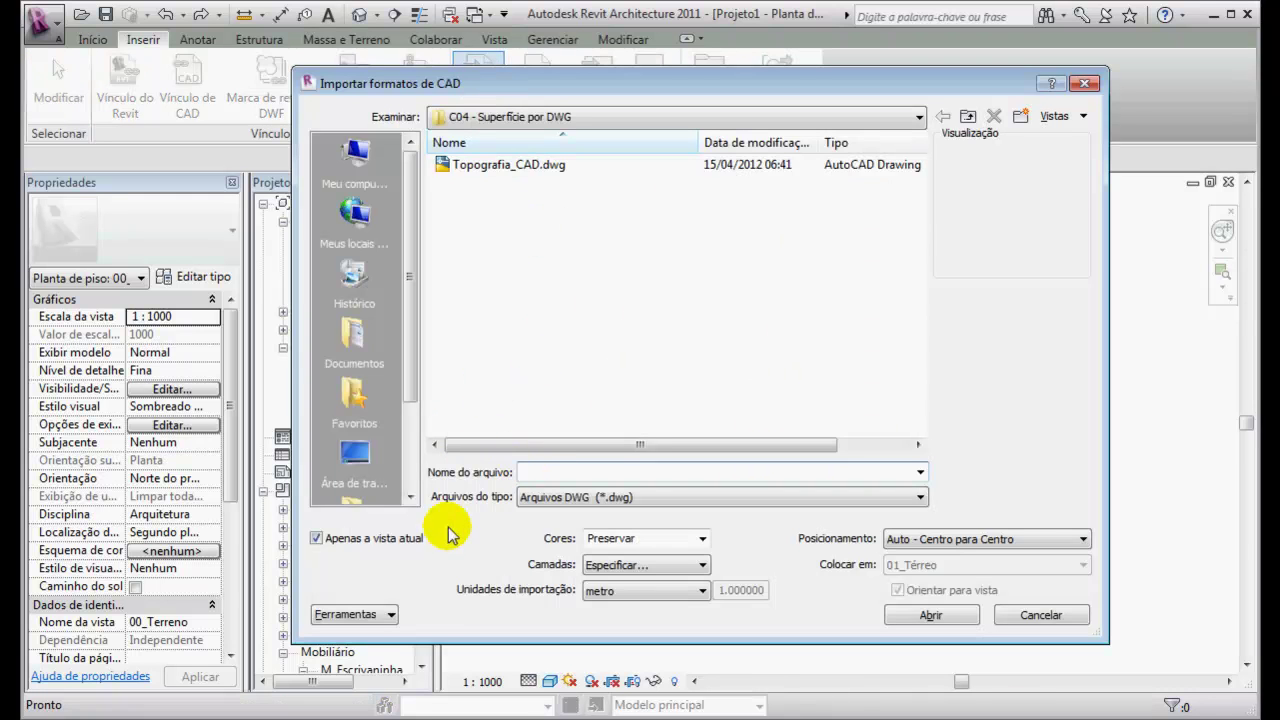
pyautogui.click(316, 539)
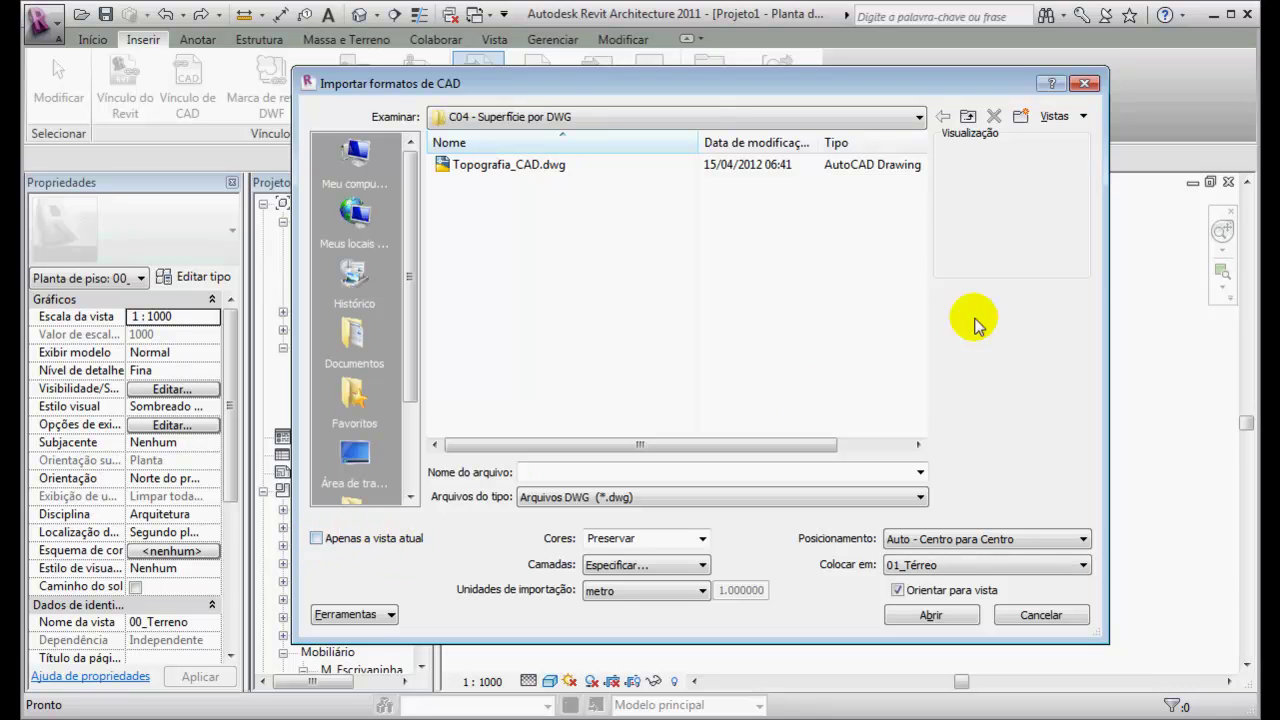
pyautogui.moveTo(885, 83); pyautogui.dragTo(753, 91)
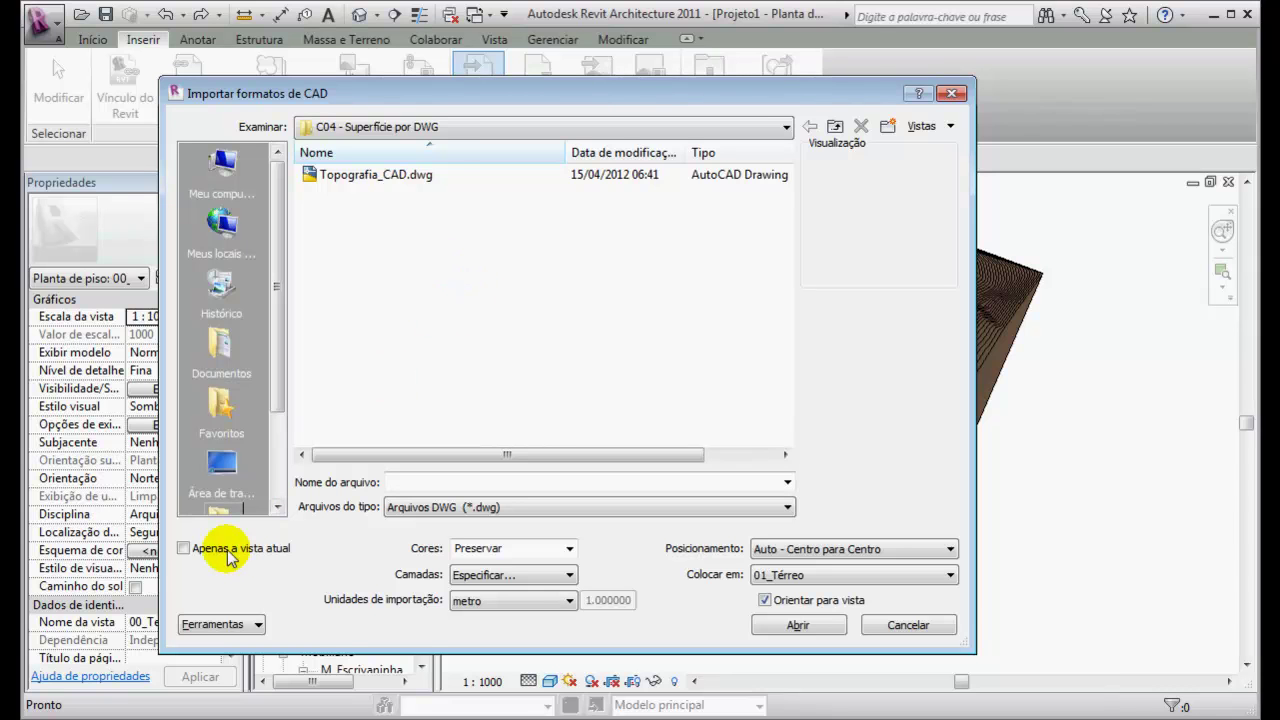
pyautogui.click(183, 550)
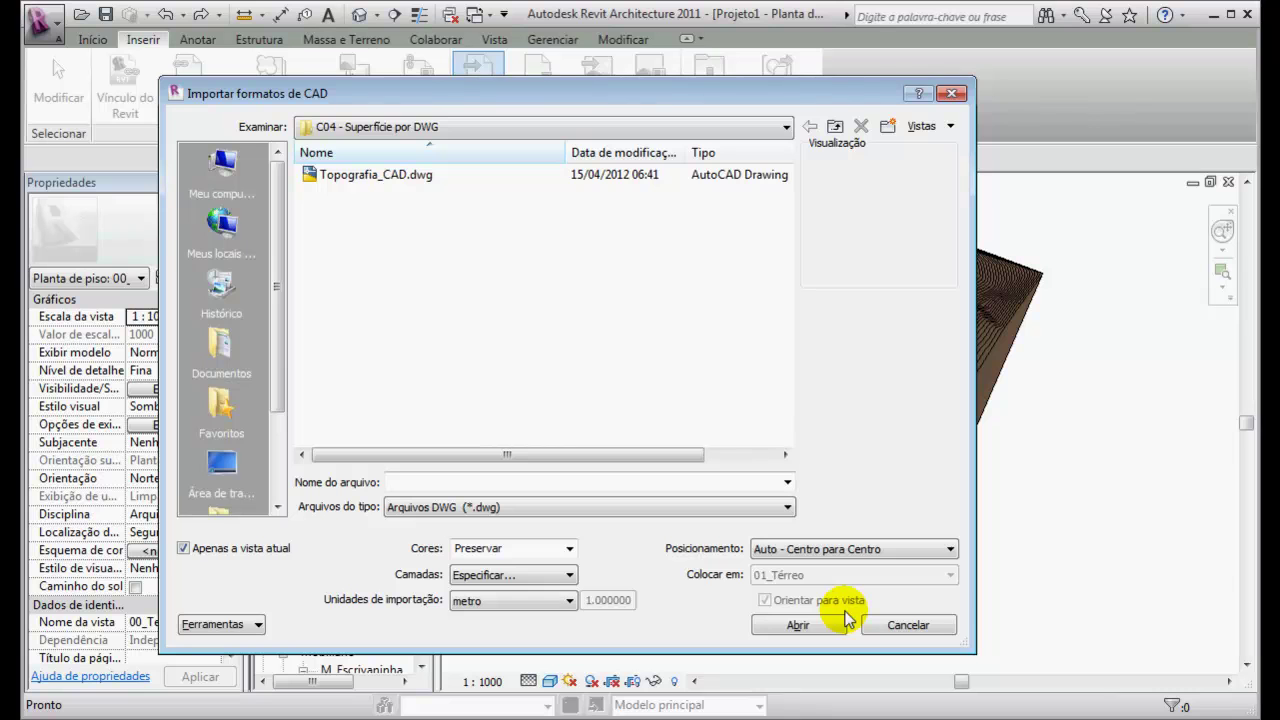
pyautogui.click(185, 550)
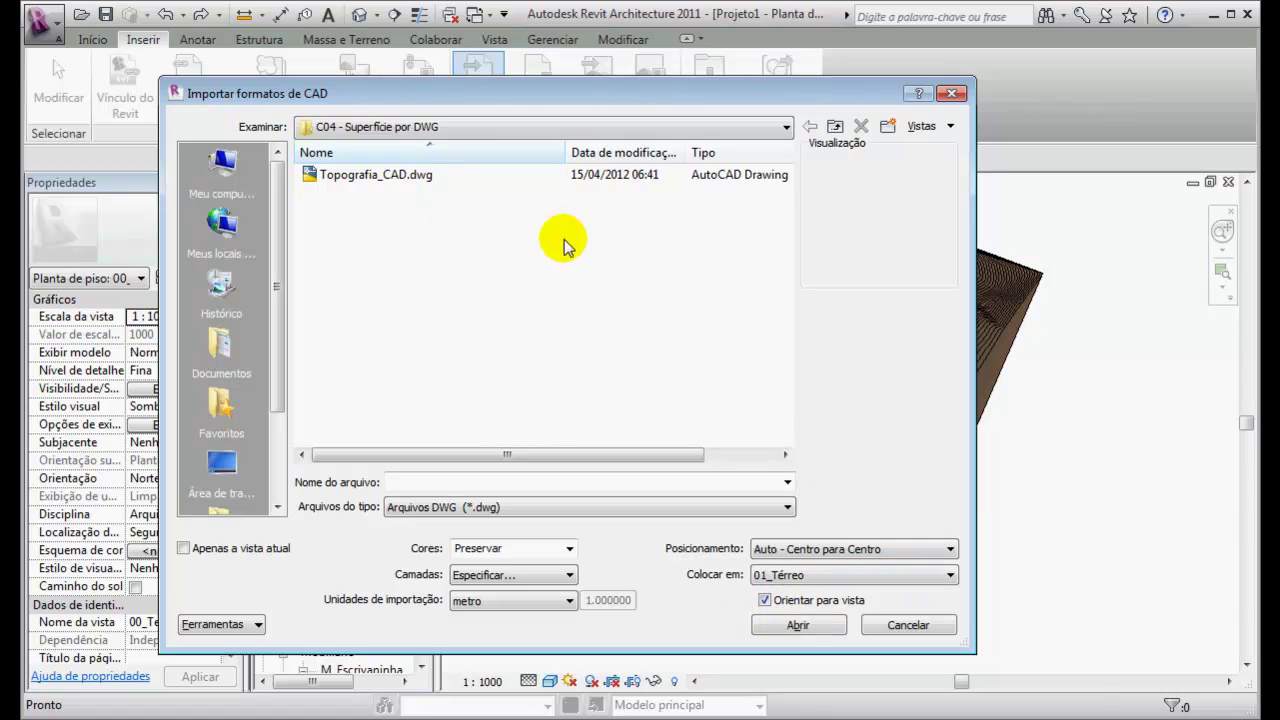
pyautogui.click(343, 178)
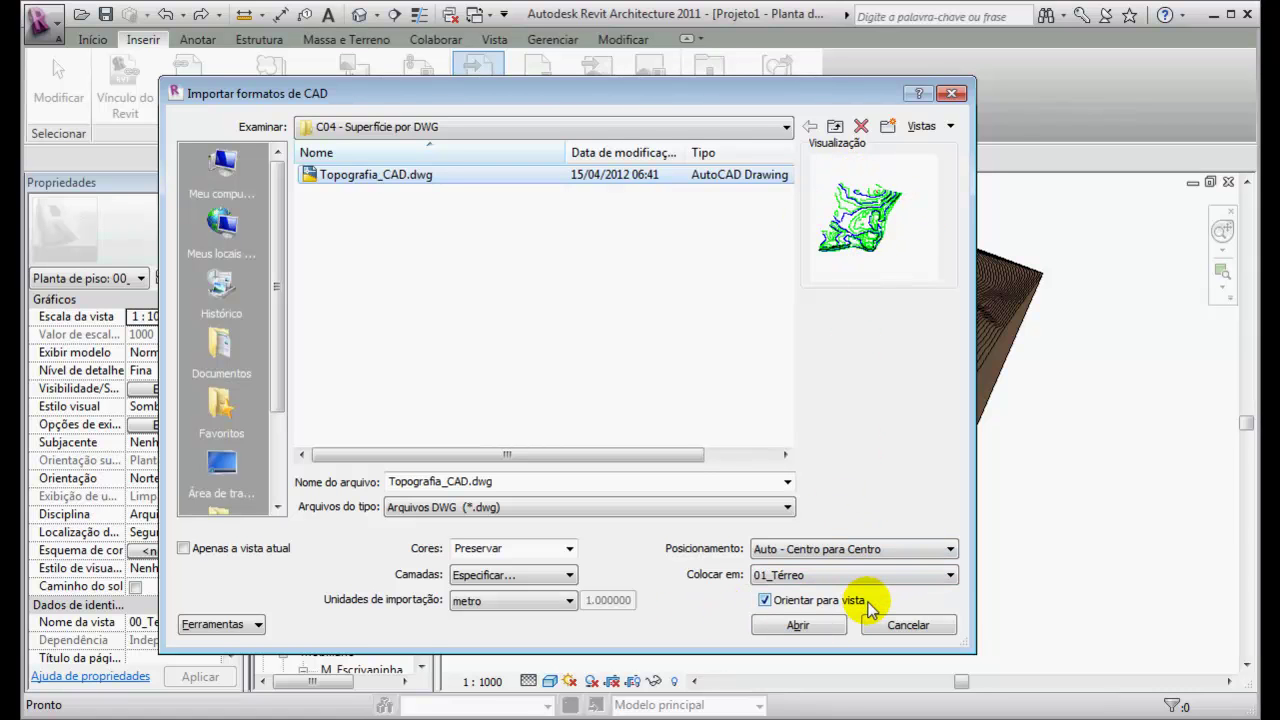
pyautogui.click(898, 626)
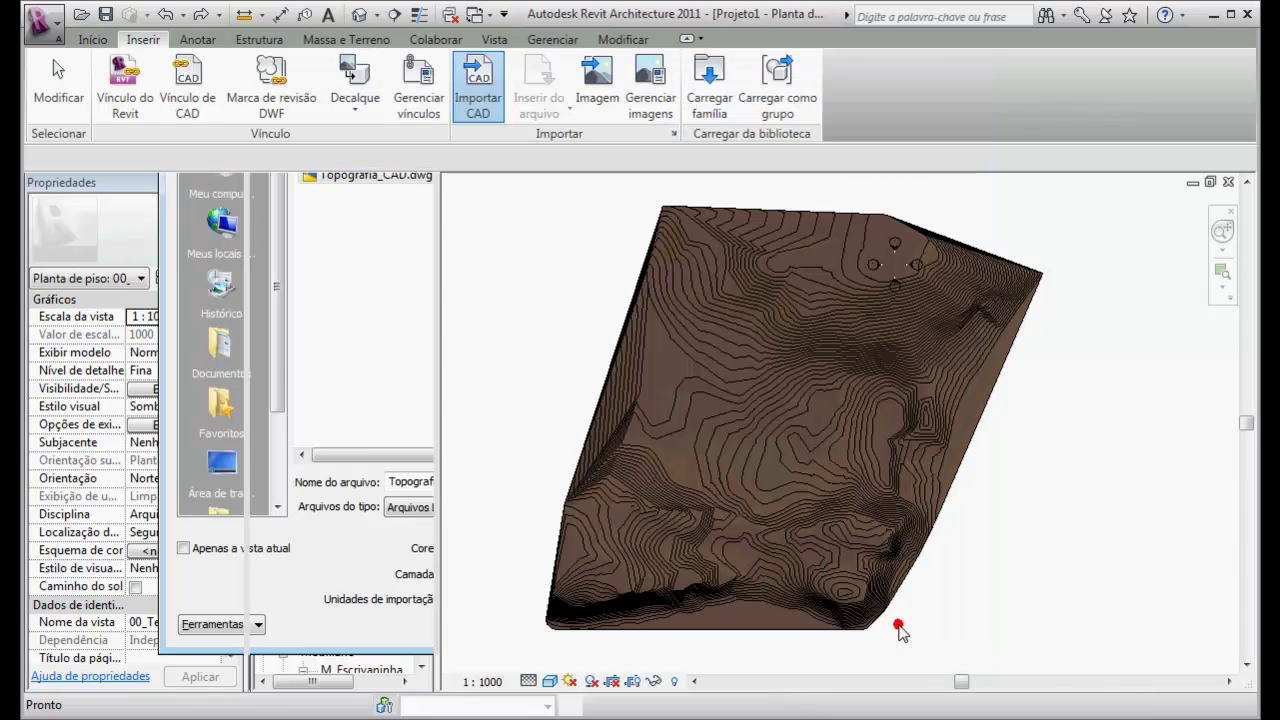